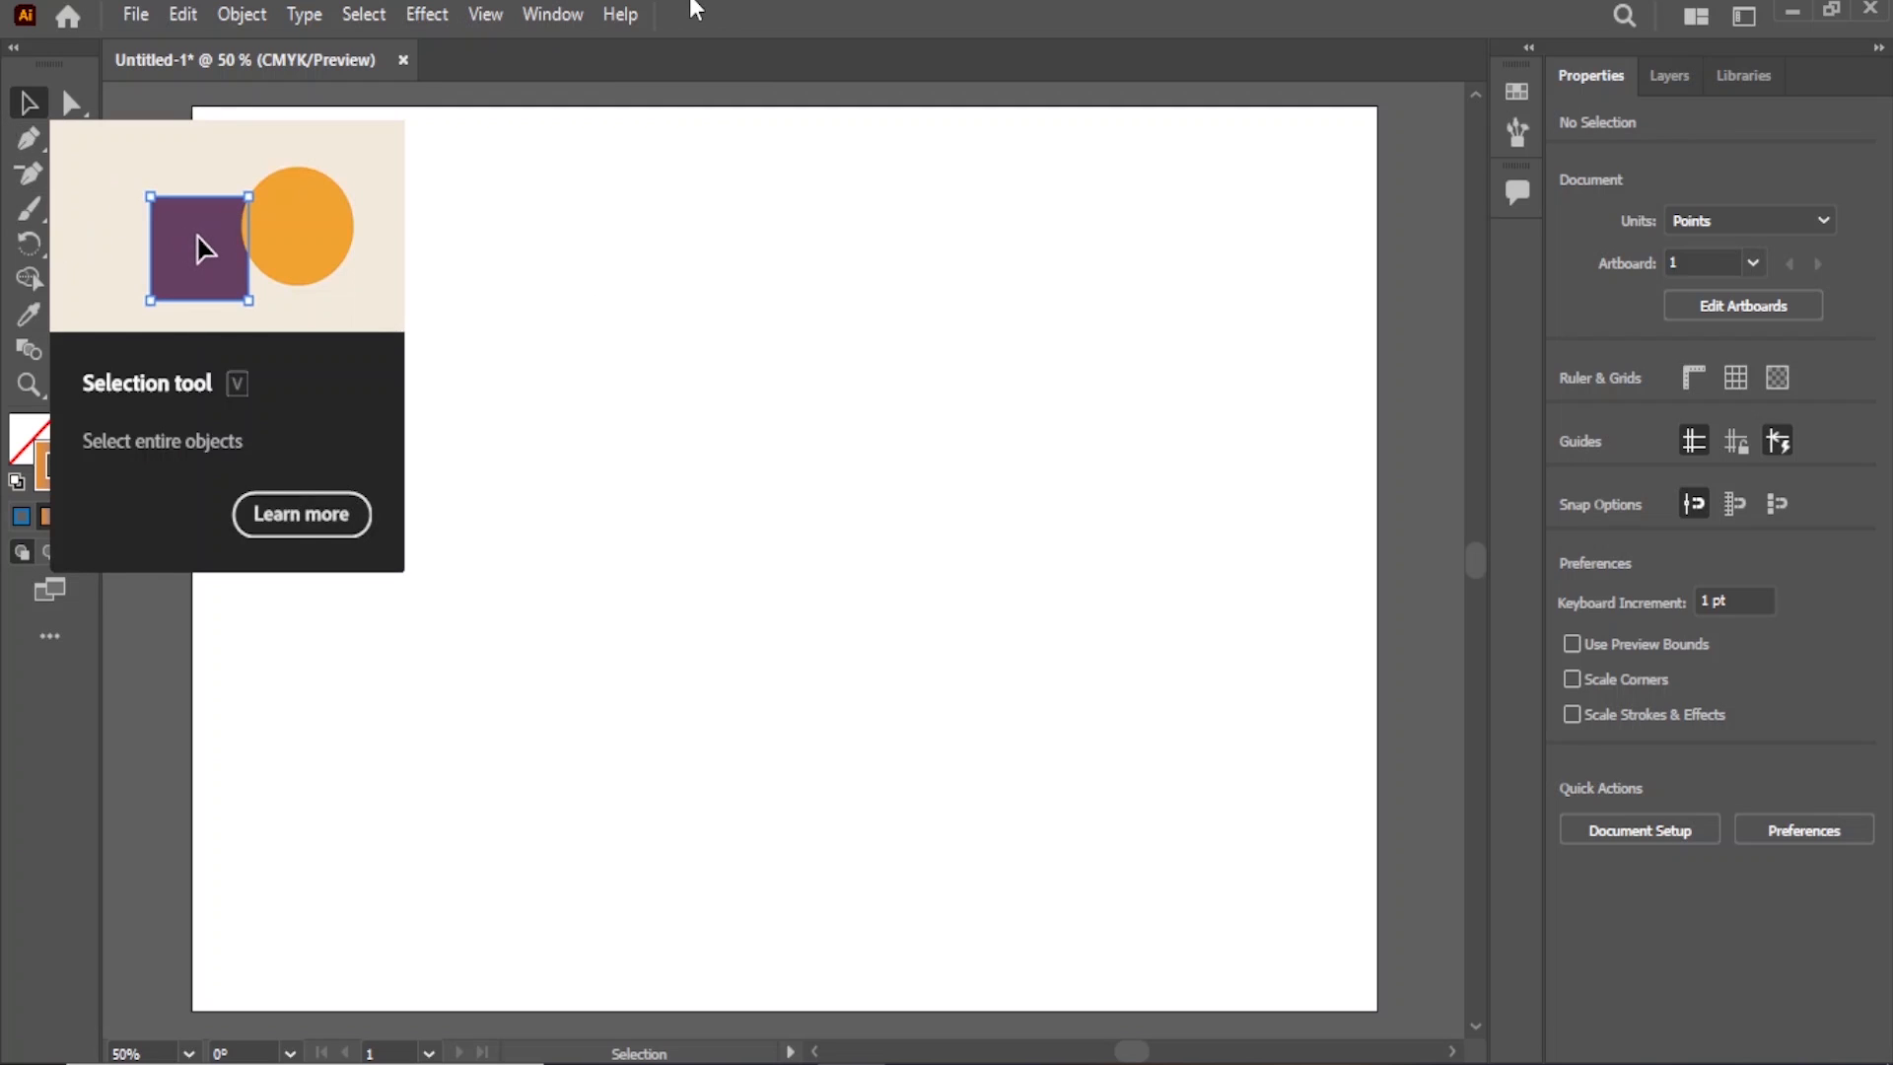
- Draw a square about 103.5 pt wide in the artboard's upper left and swap its orange-blue gradient from stroke to fill
{"action": "left_click", "coordinate": [74, 173]}
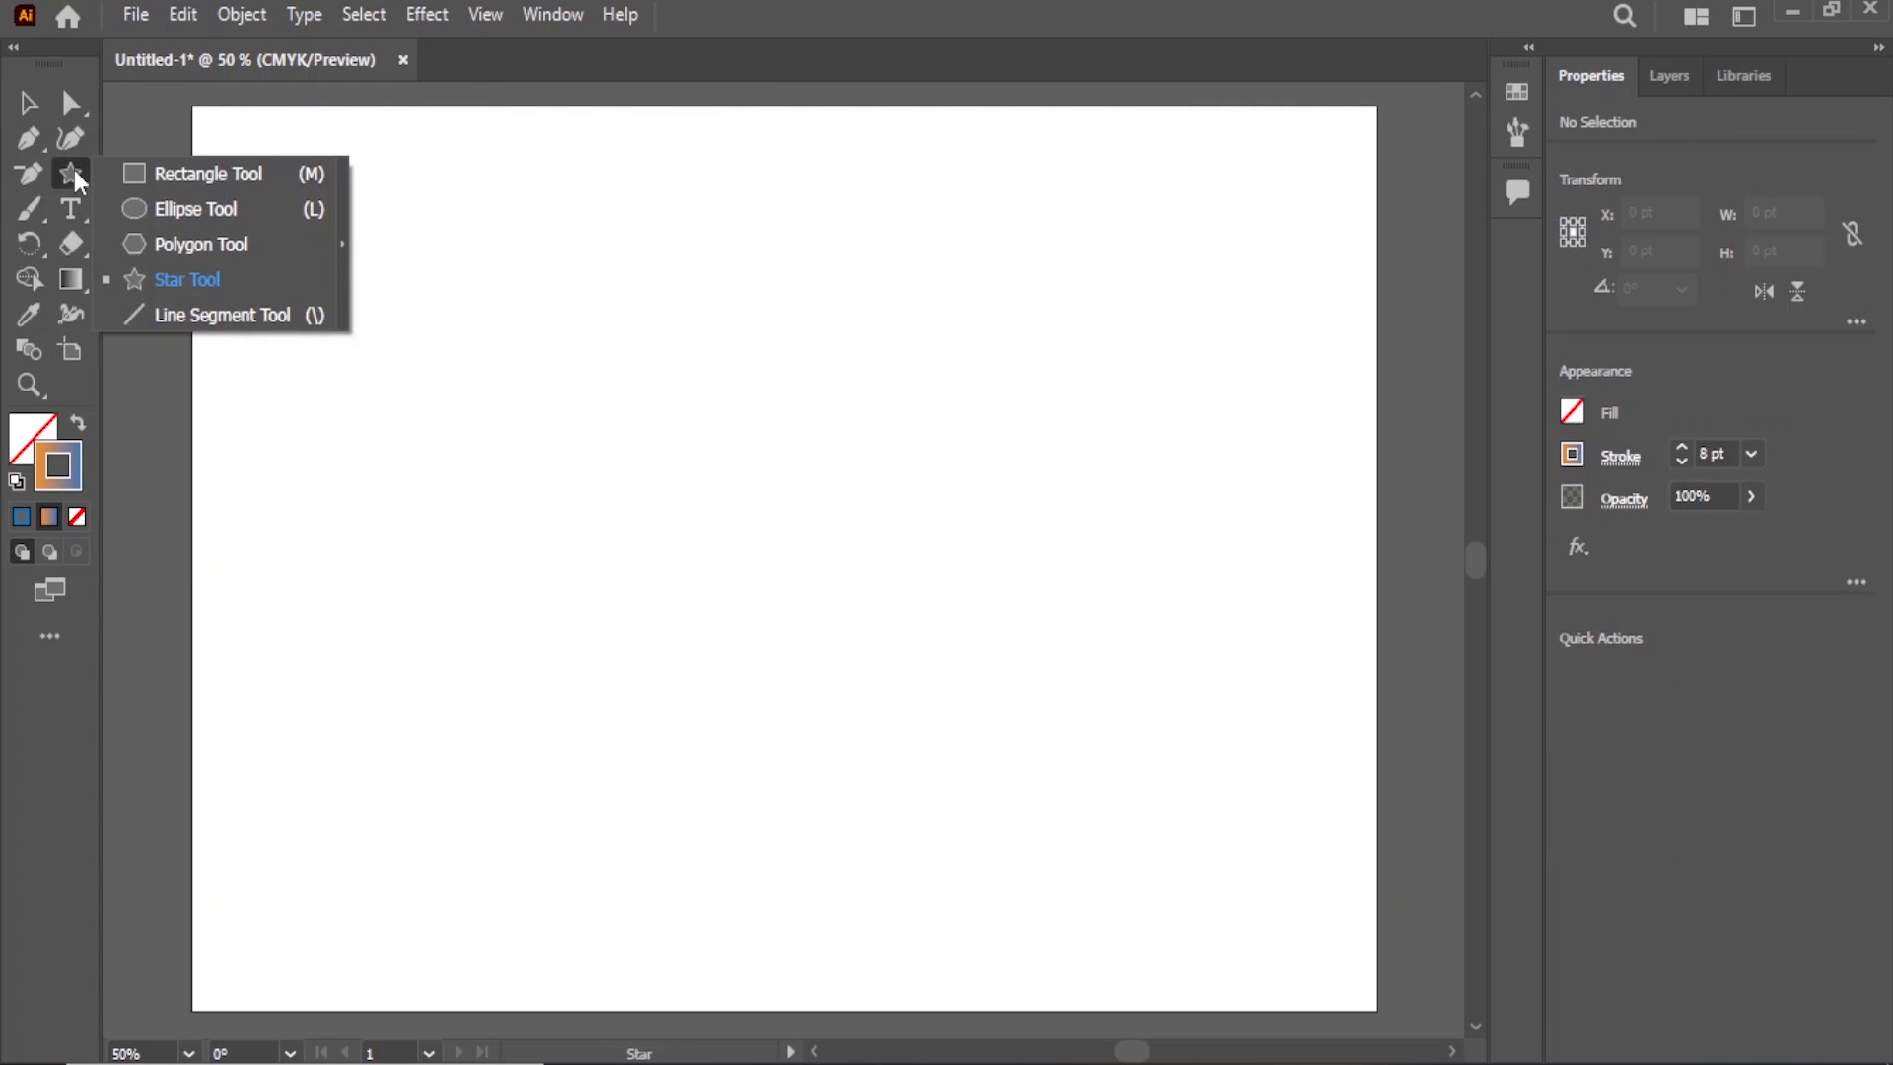
{"action": "left_click", "coordinate": [184, 174]}
{"action": "left_click_drag", "start_coordinate": [298, 225], "coordinate": [412, 344]}
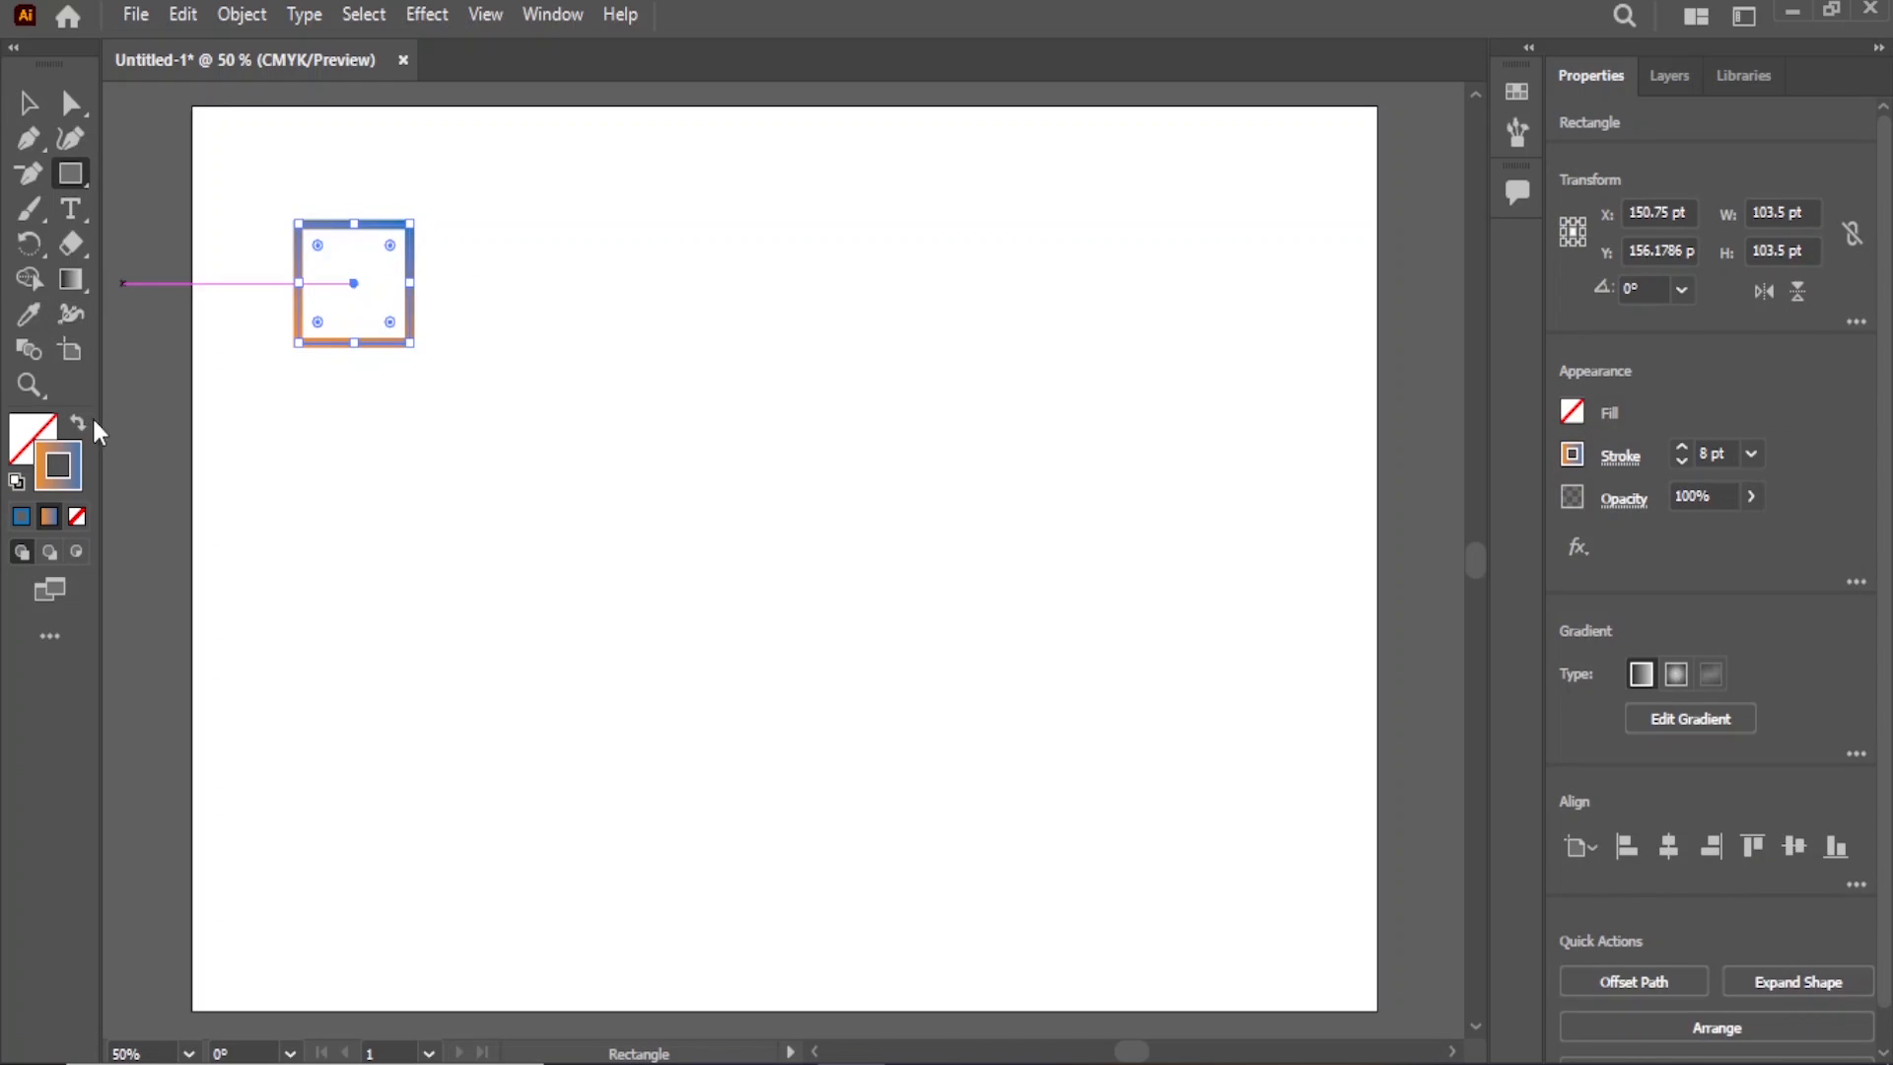
{"action": "left_click", "coordinate": [78, 425]}
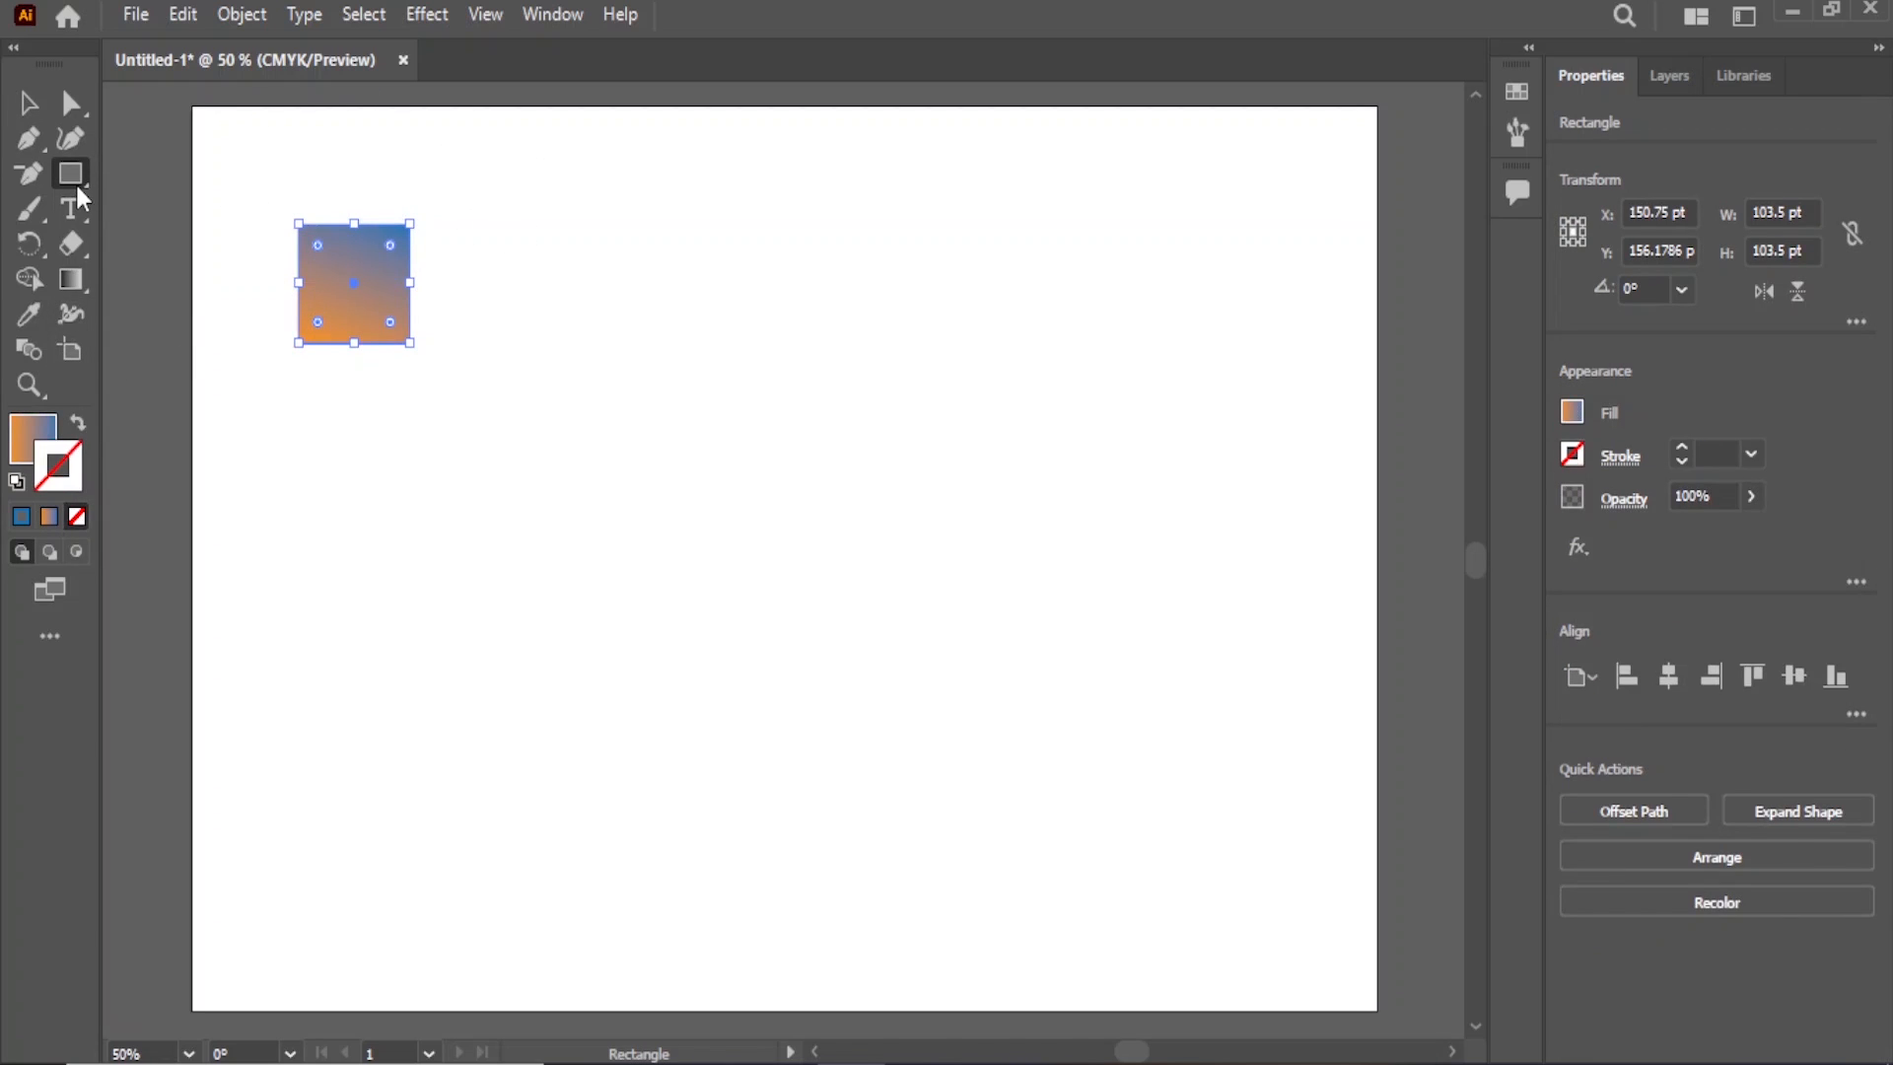
- Duplicate the square straight across to the artboard's right side and fill the original square with dark red
{"action": "left_click", "coordinate": [29, 102]}
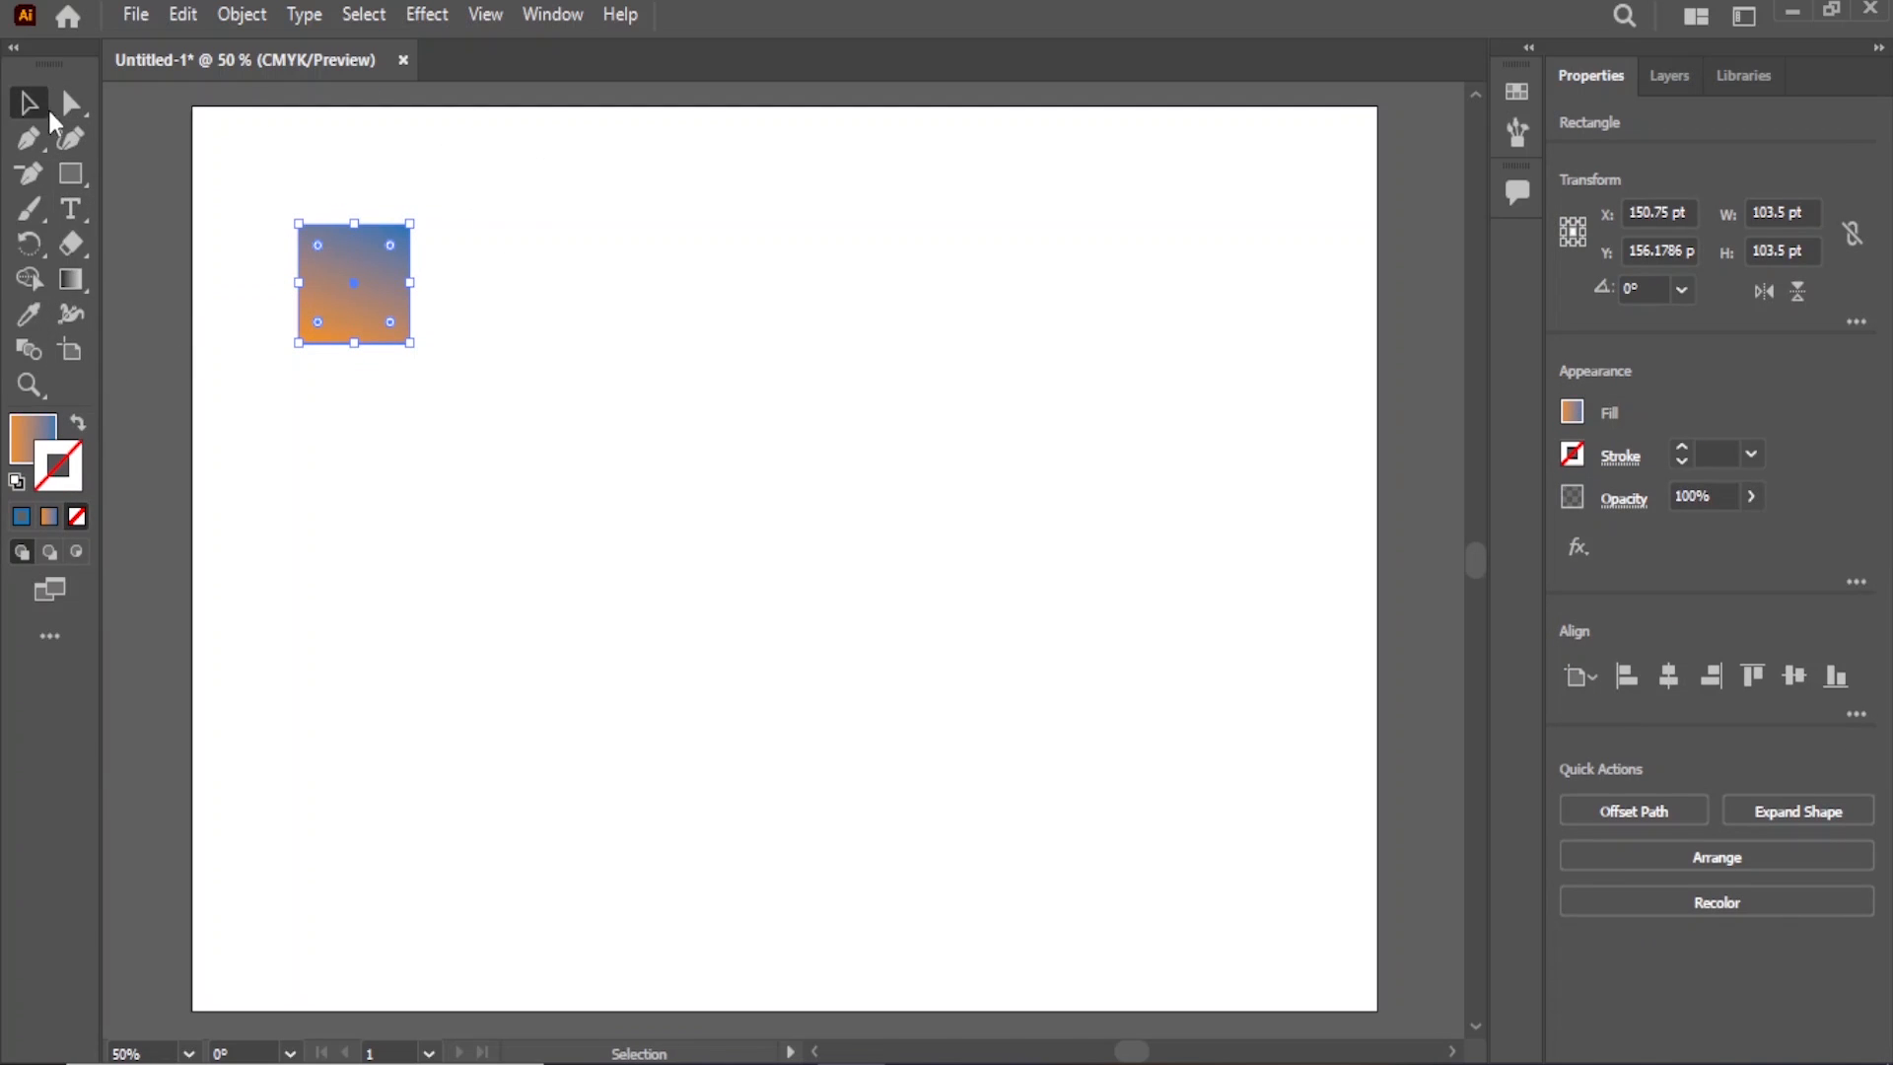
{"action": "left_click_drag", "start_coordinate": [355, 273], "coordinate": [1250, 264]}
{"action": "left_click", "coordinate": [365, 308]}
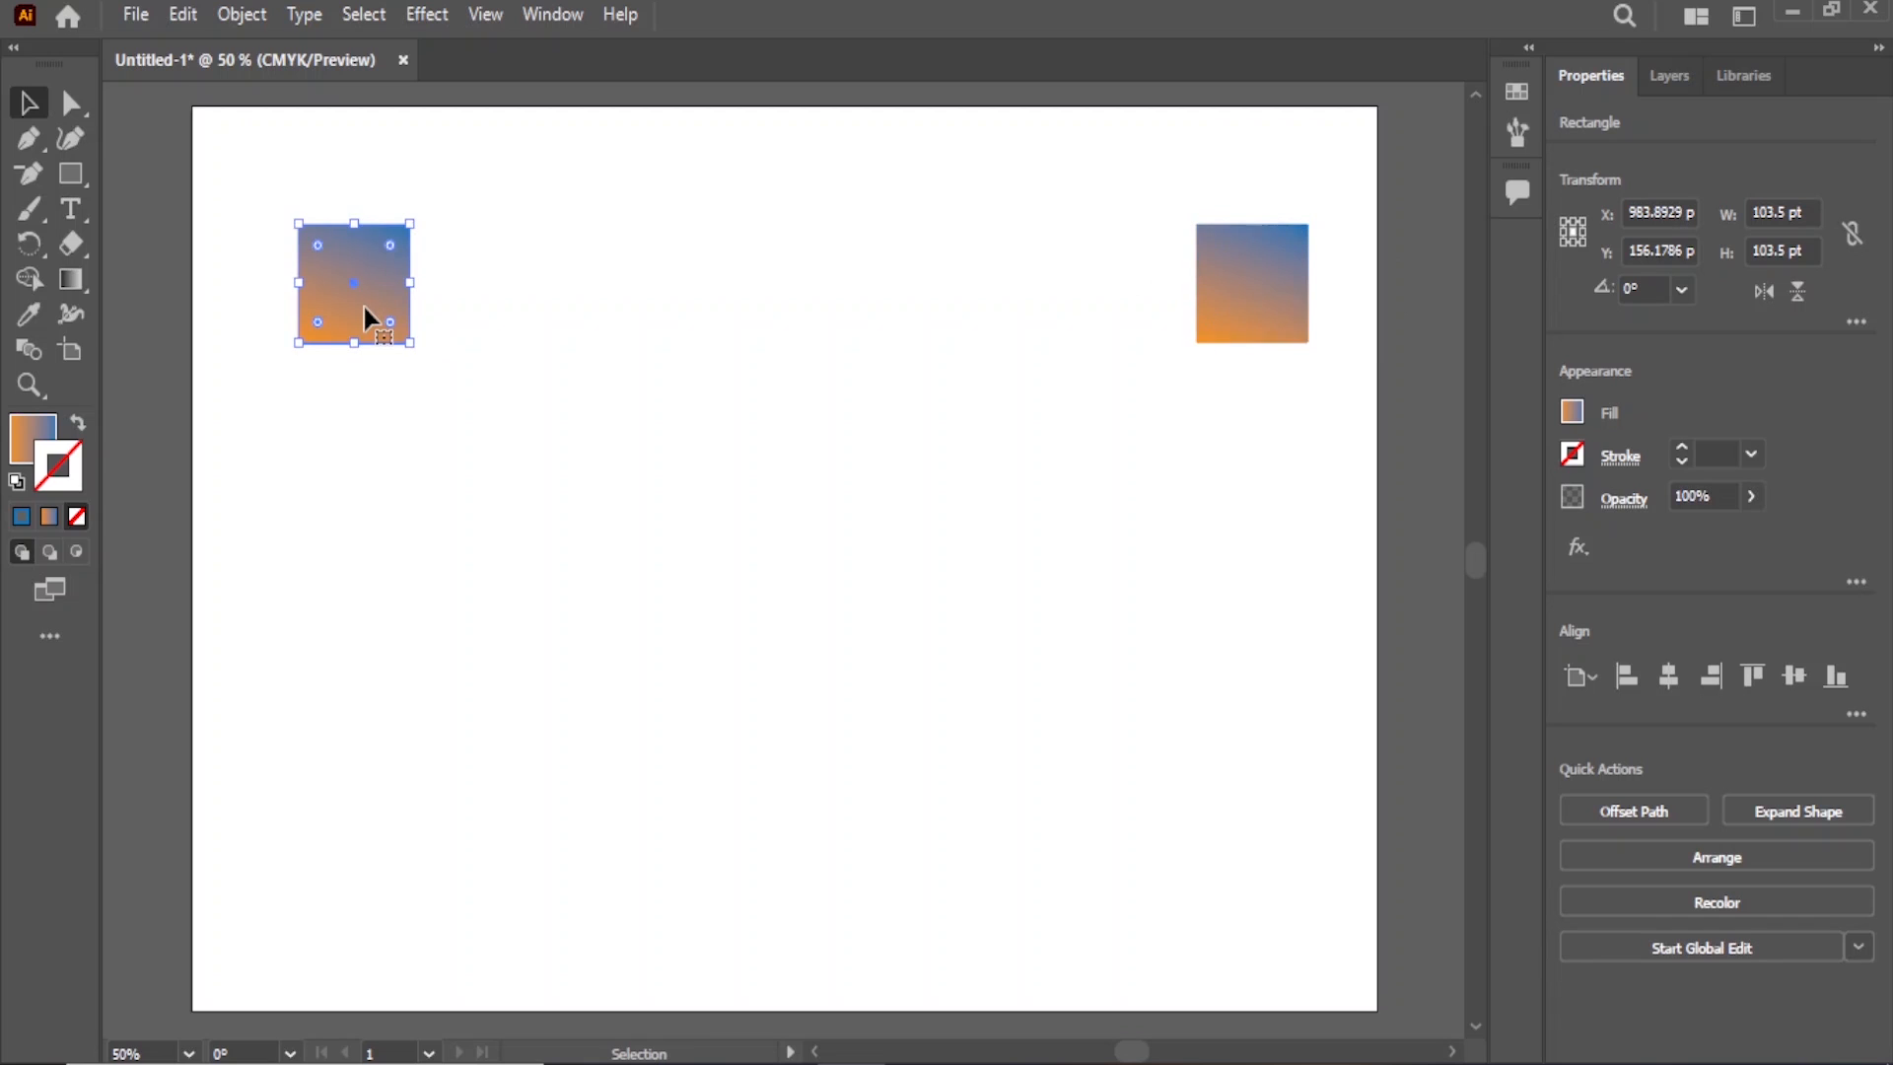
{"action": "left_click", "coordinate": [1573, 414]}
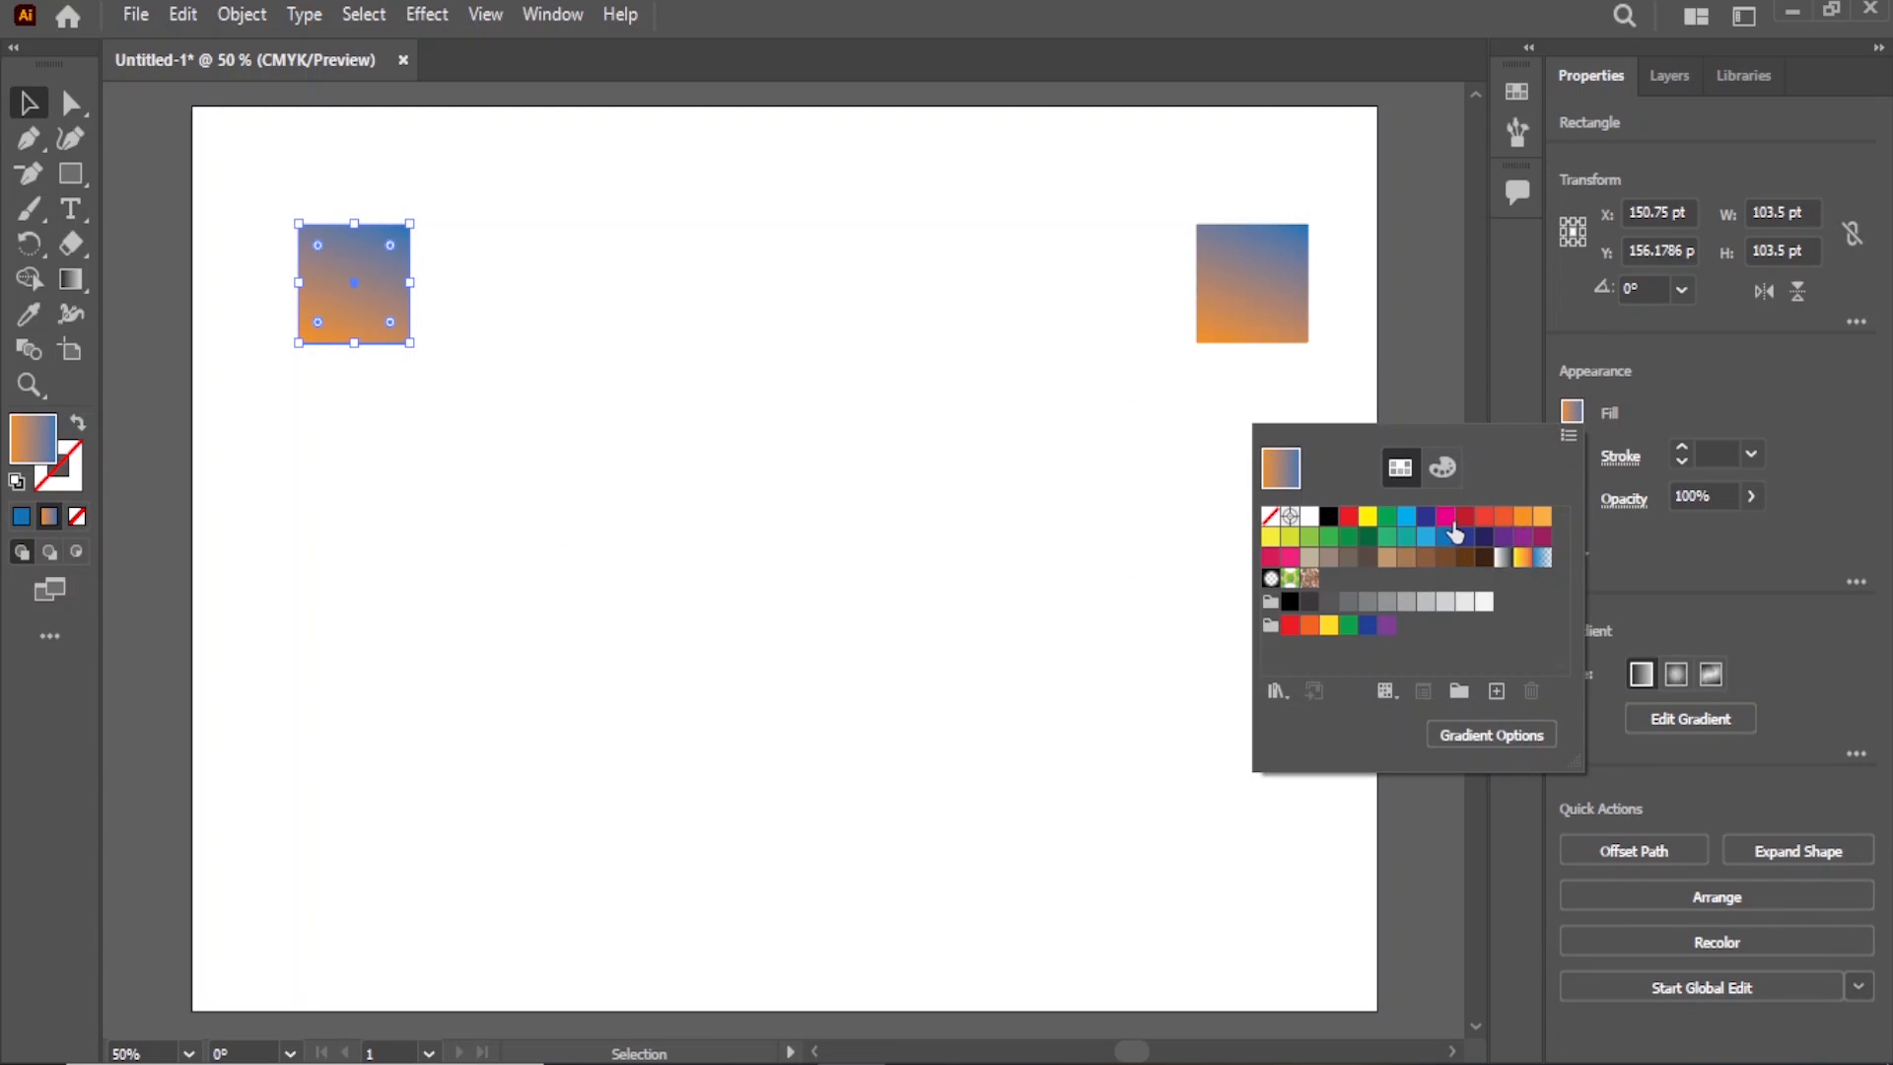
{"action": "left_click", "coordinate": [1465, 515]}
- Fill the duplicate square on the right with solid light orange
{"action": "left_click", "coordinate": [1248, 306]}
{"action": "left_click", "coordinate": [1246, 303]}
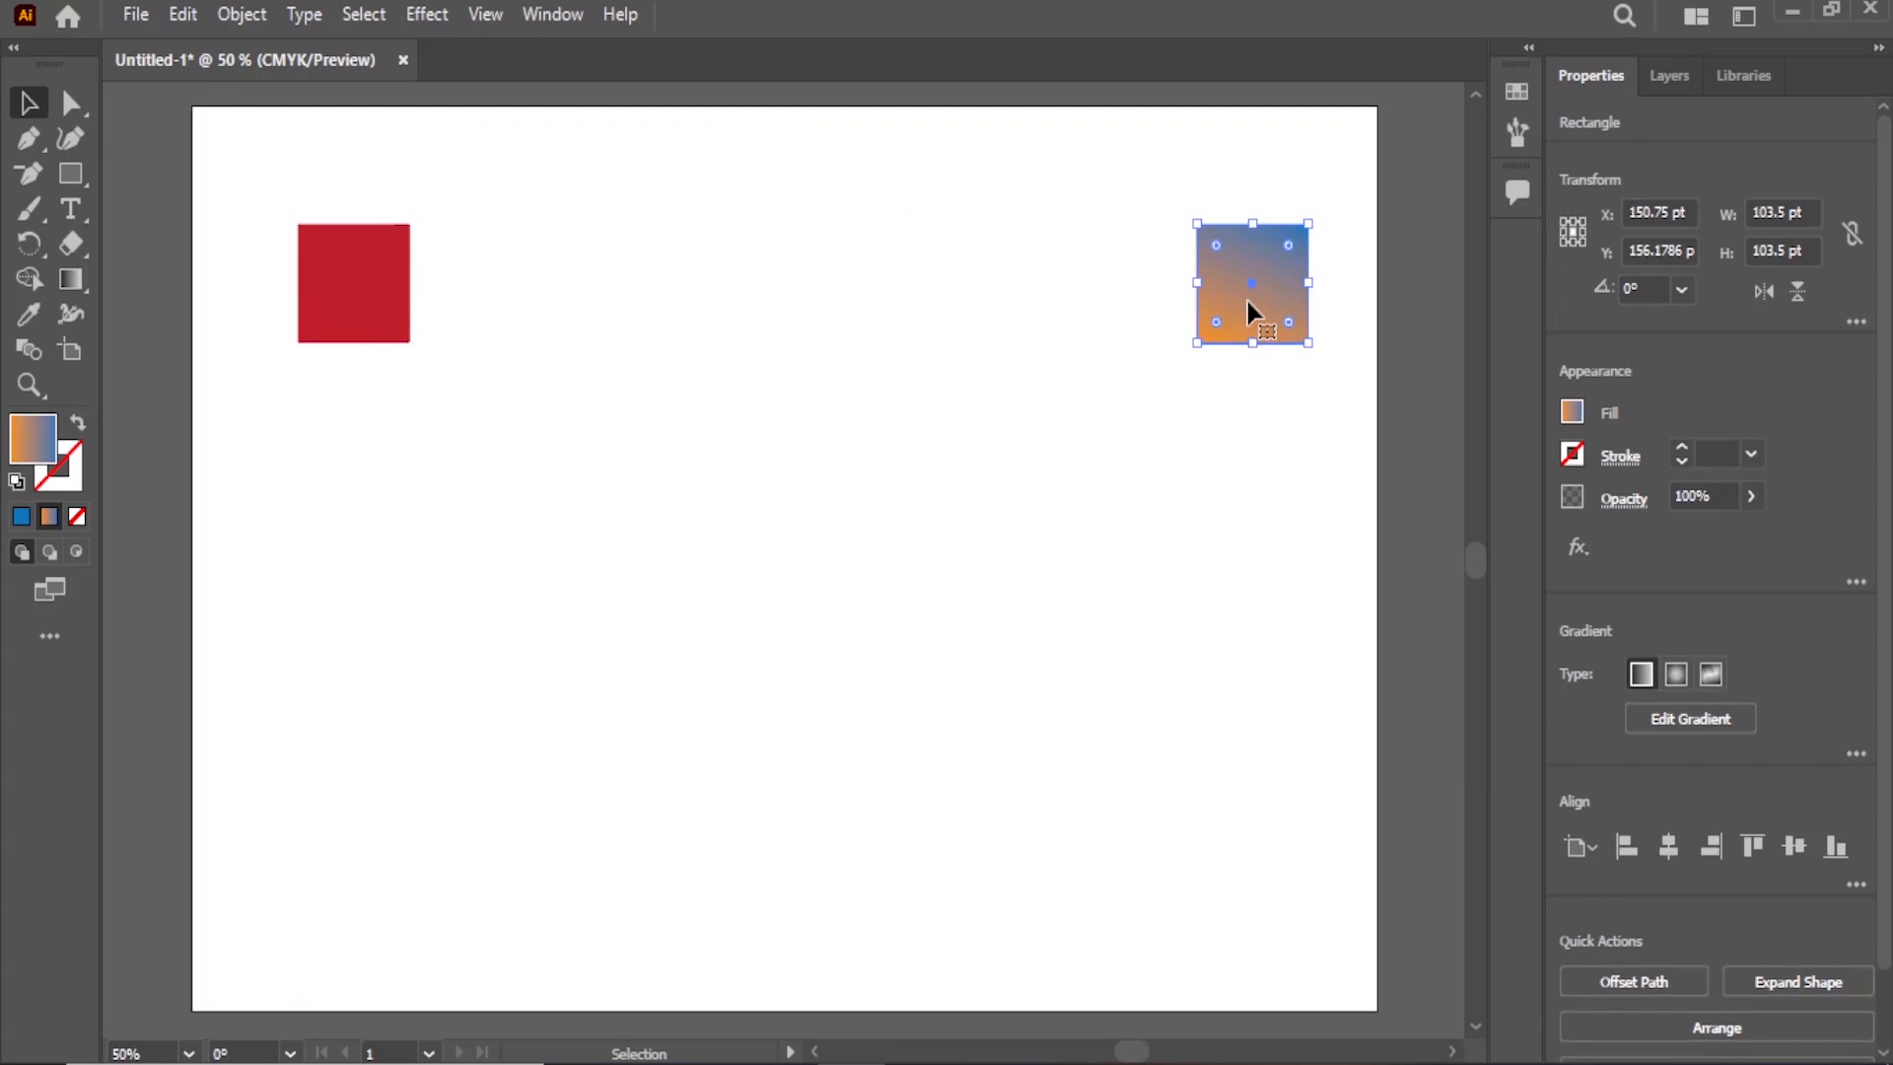
{"action": "left_click", "coordinate": [1571, 414]}
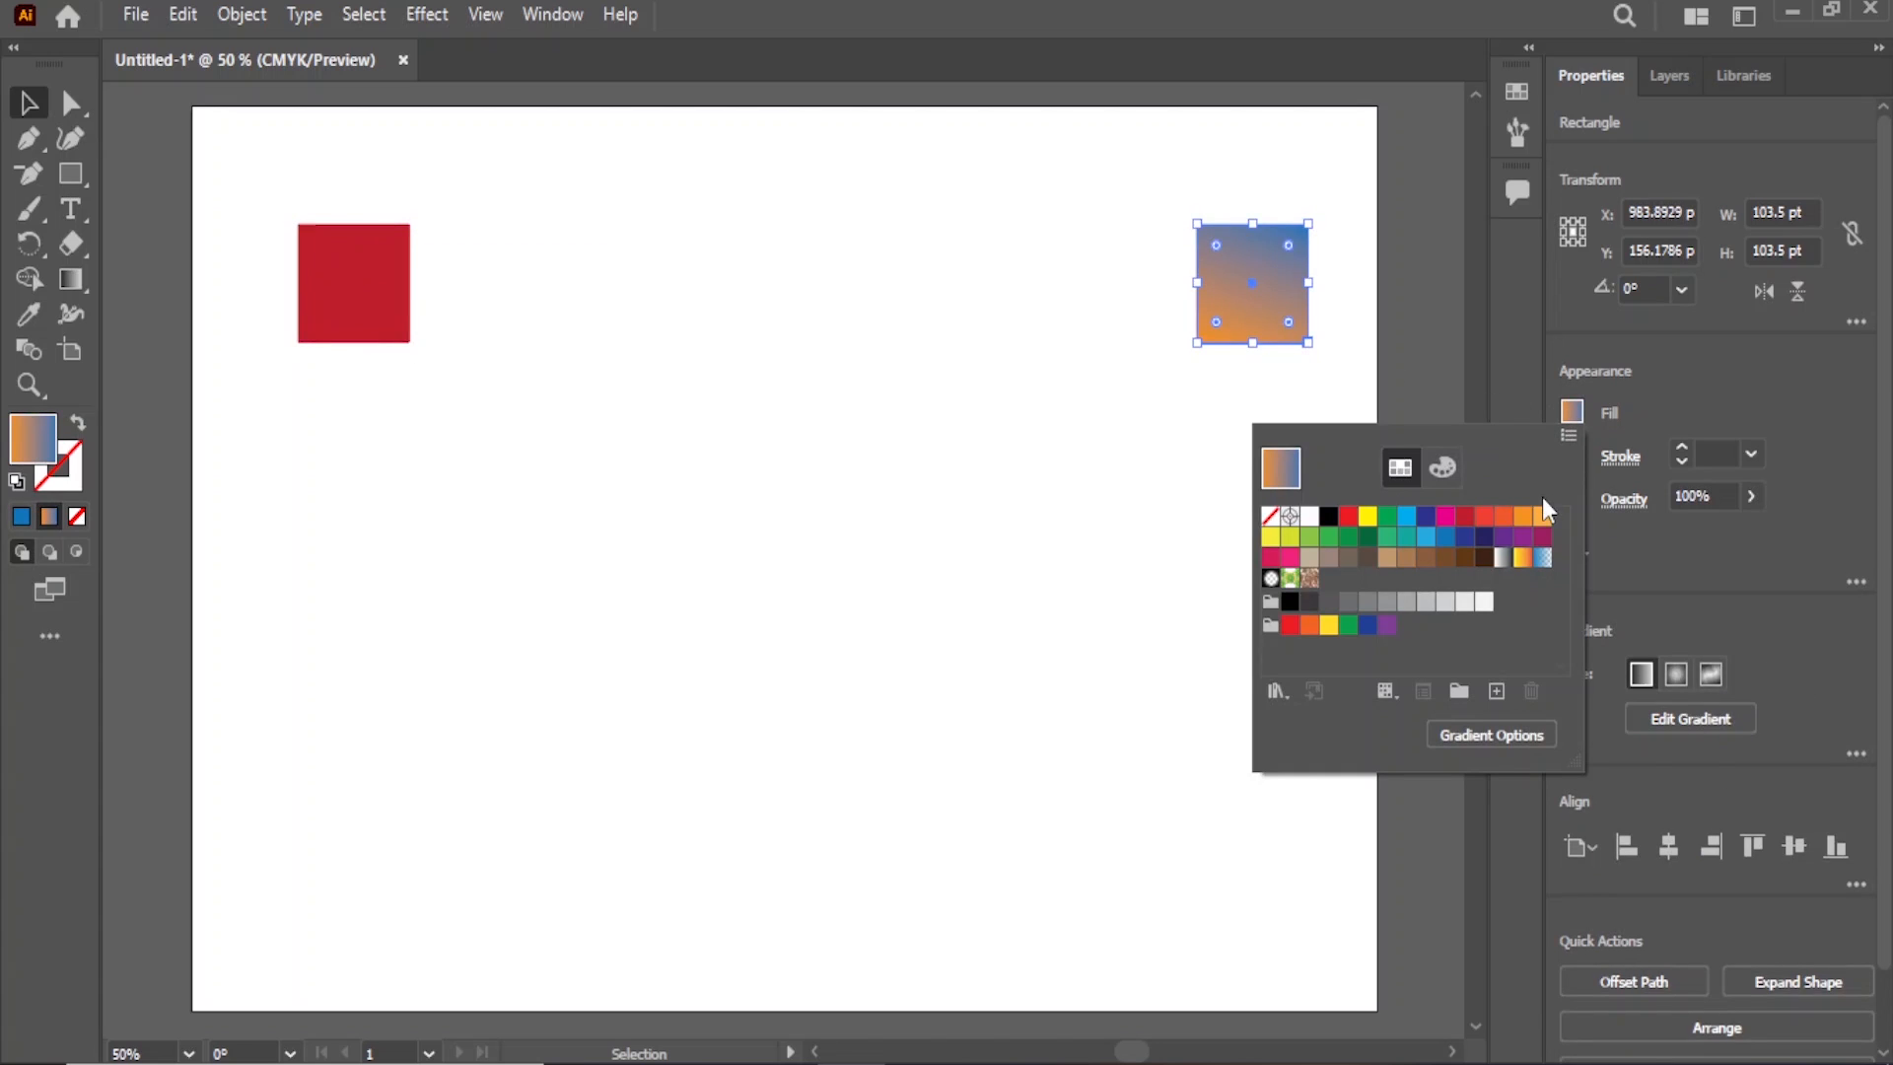
{"action": "left_click", "coordinate": [1542, 517]}
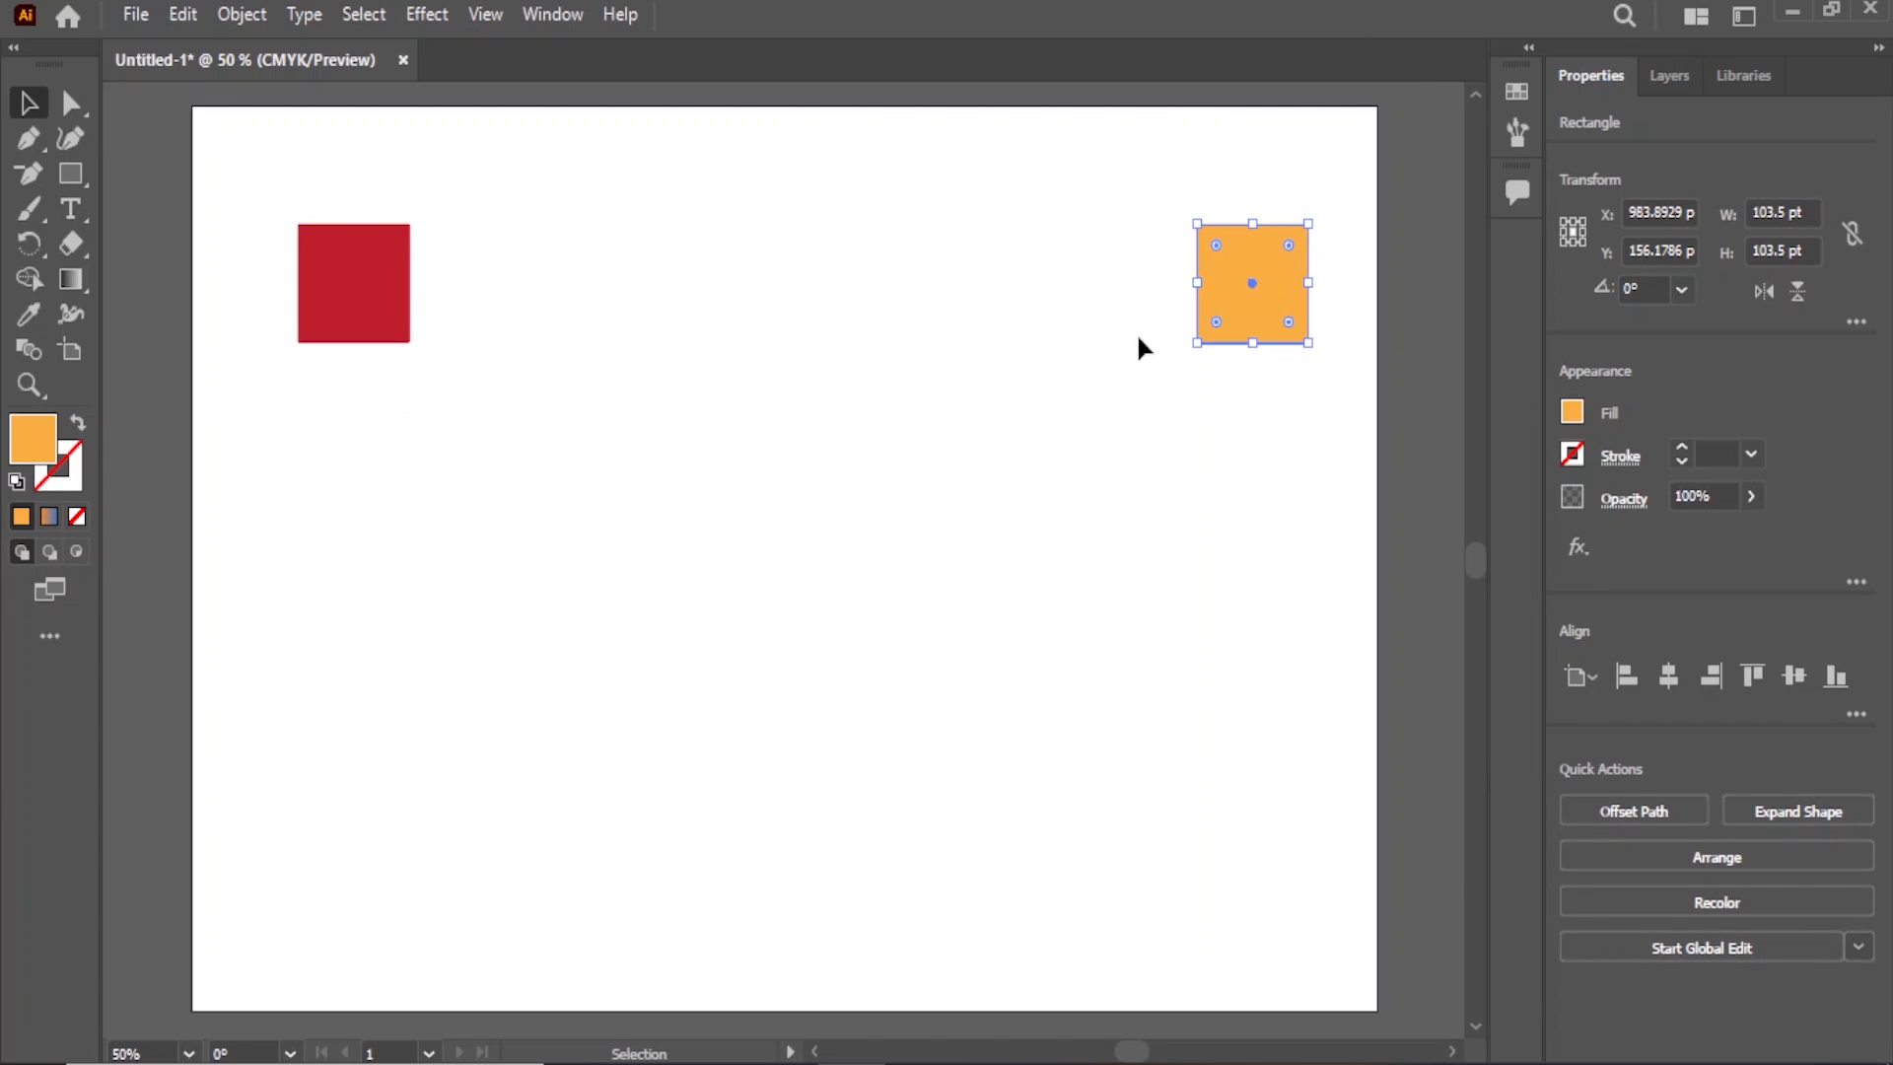
- Select both squares and set the blend spacing to Specified Steps with a value of 5
{"action": "left_click_drag", "start_coordinate": [1315, 188], "coordinate": [674, 483]}
{"action": "left_click_drag", "start_coordinate": [351, 455], "coordinate": [350, 349]}
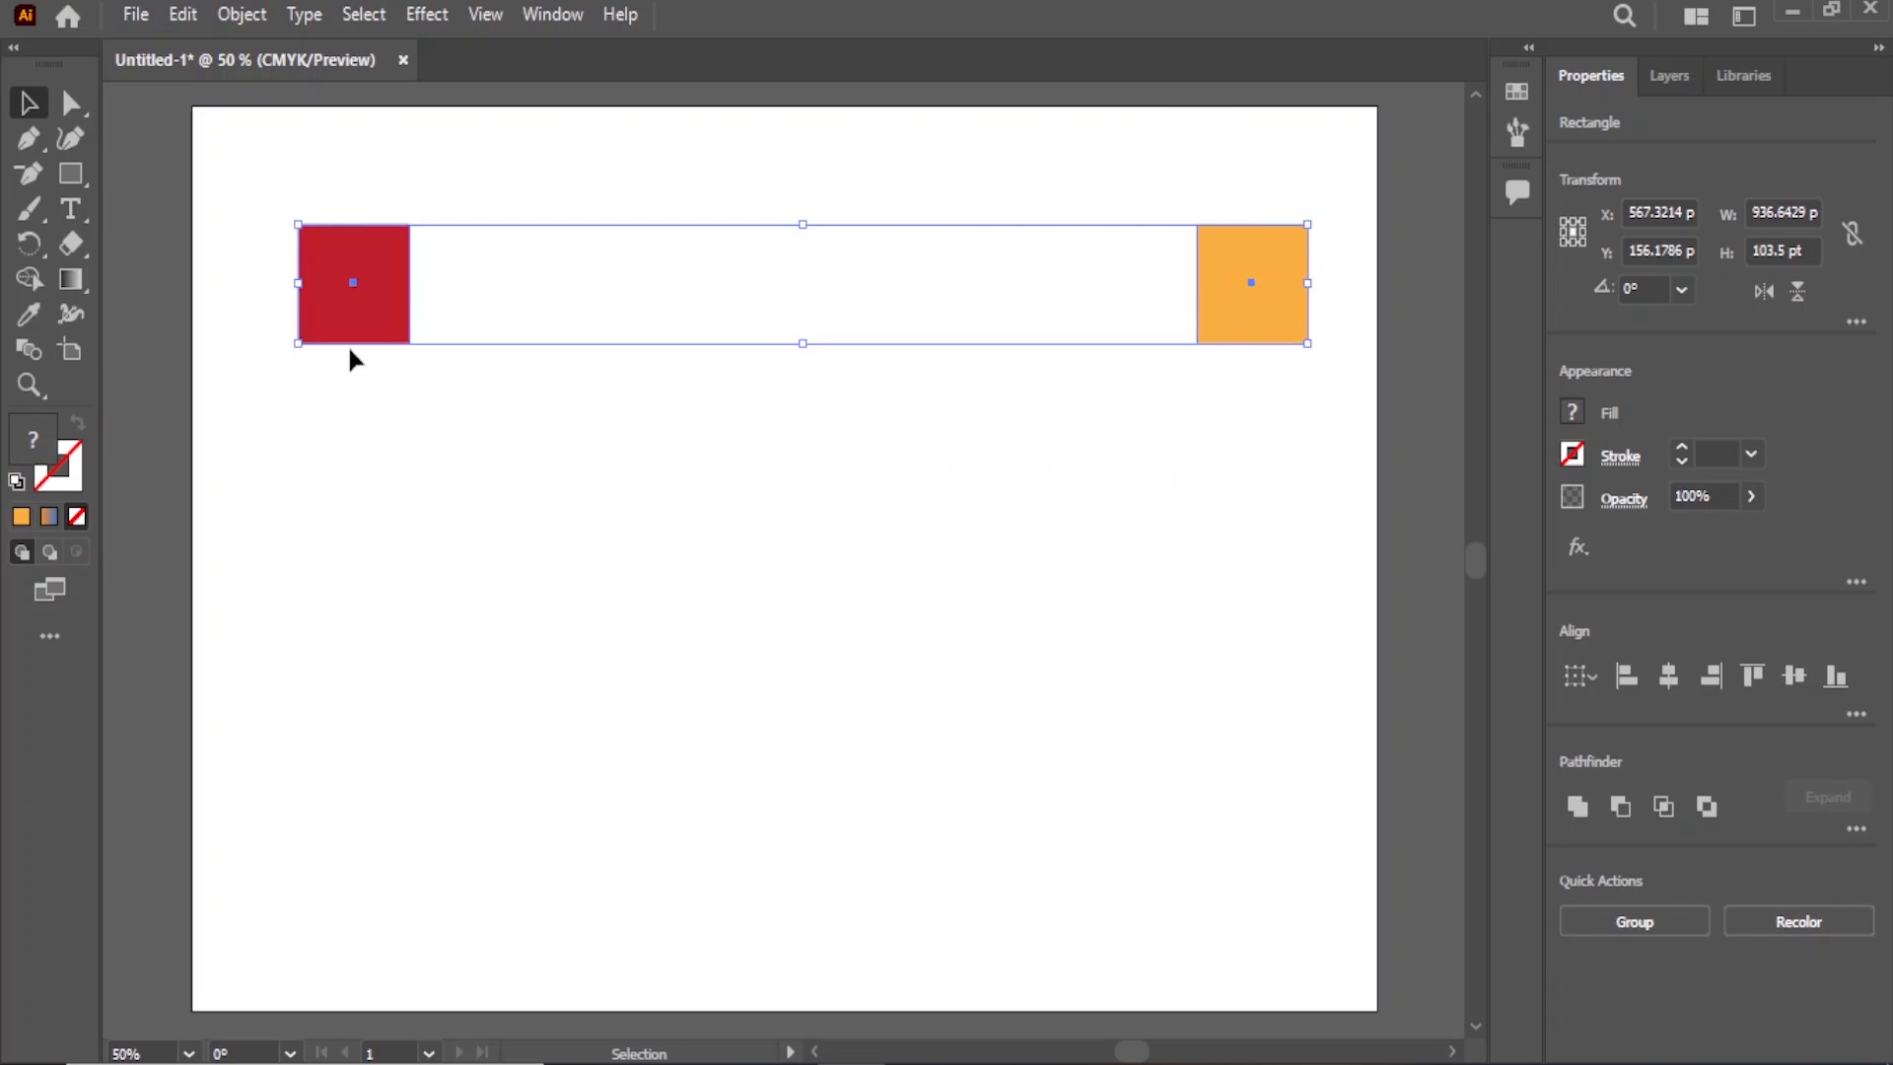
{"action": "left_click", "coordinate": [247, 16]}
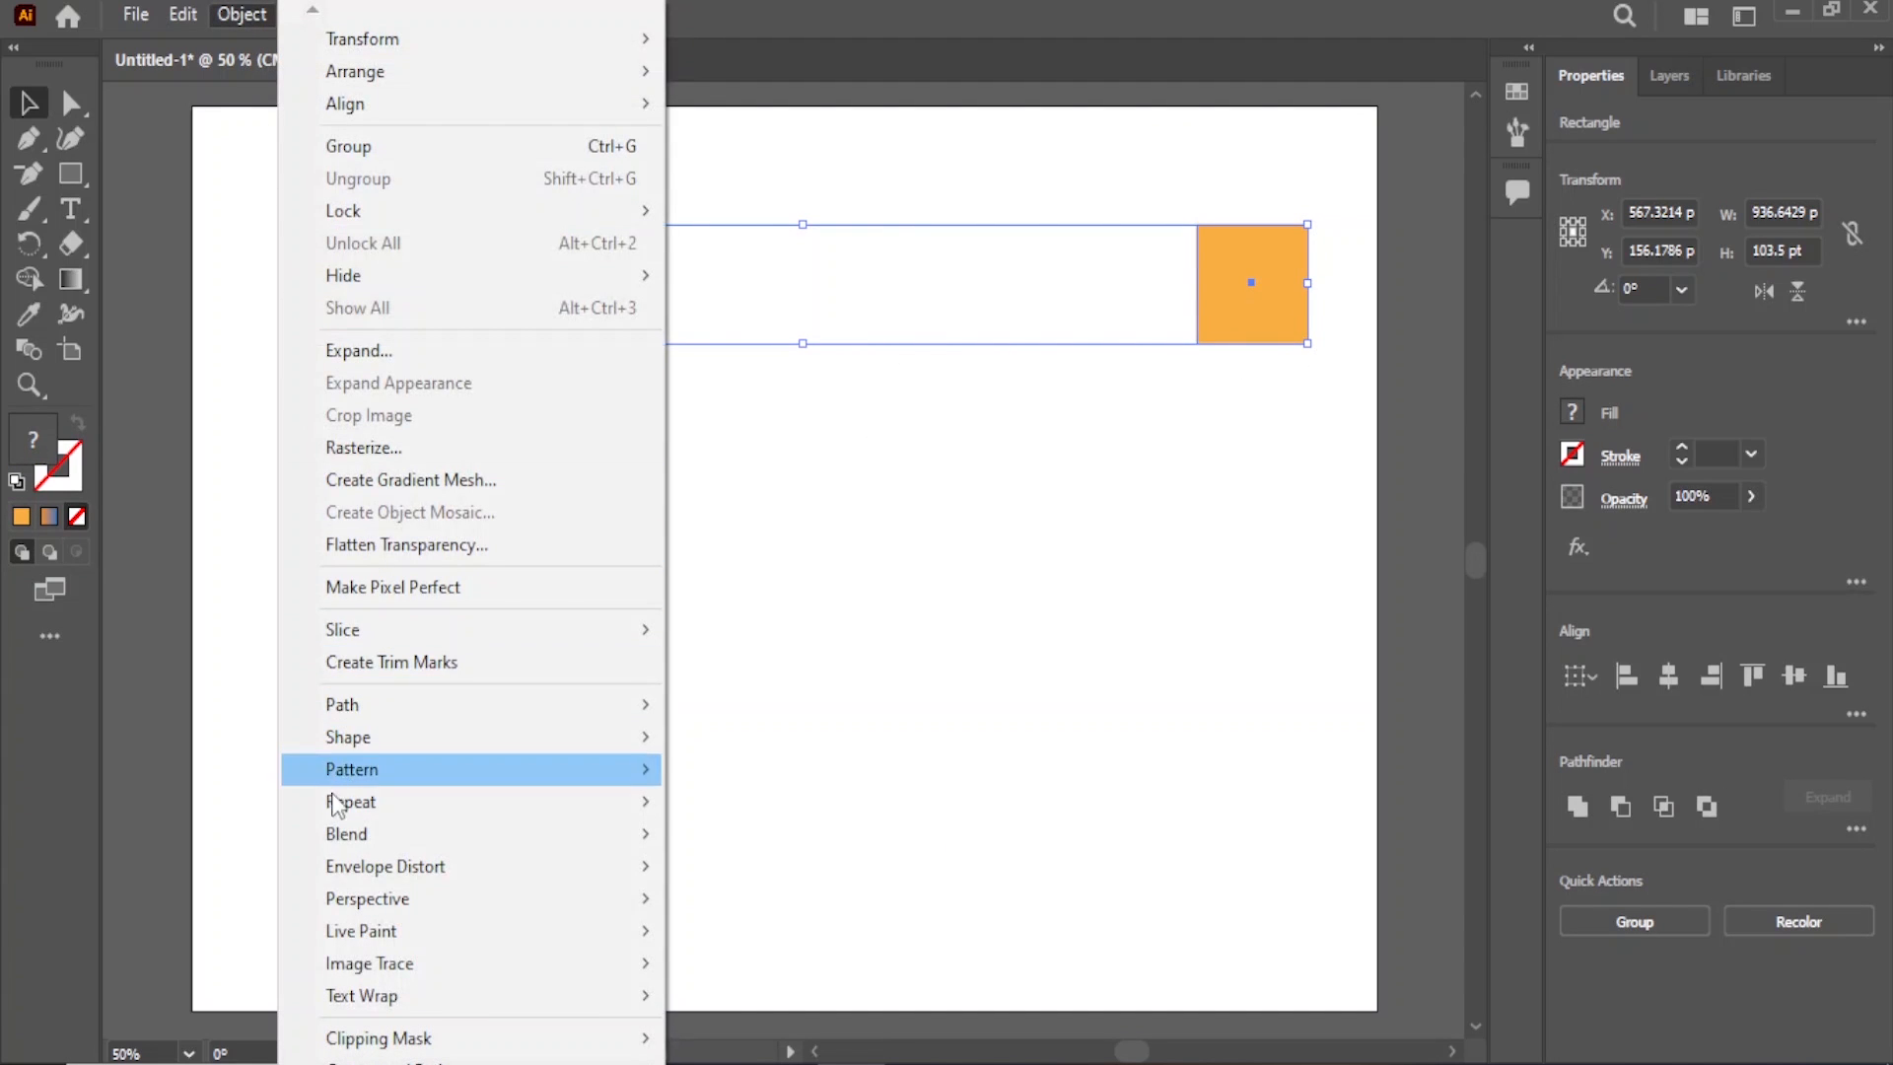
{"action": "mouse_move", "coordinate": [403, 839]}
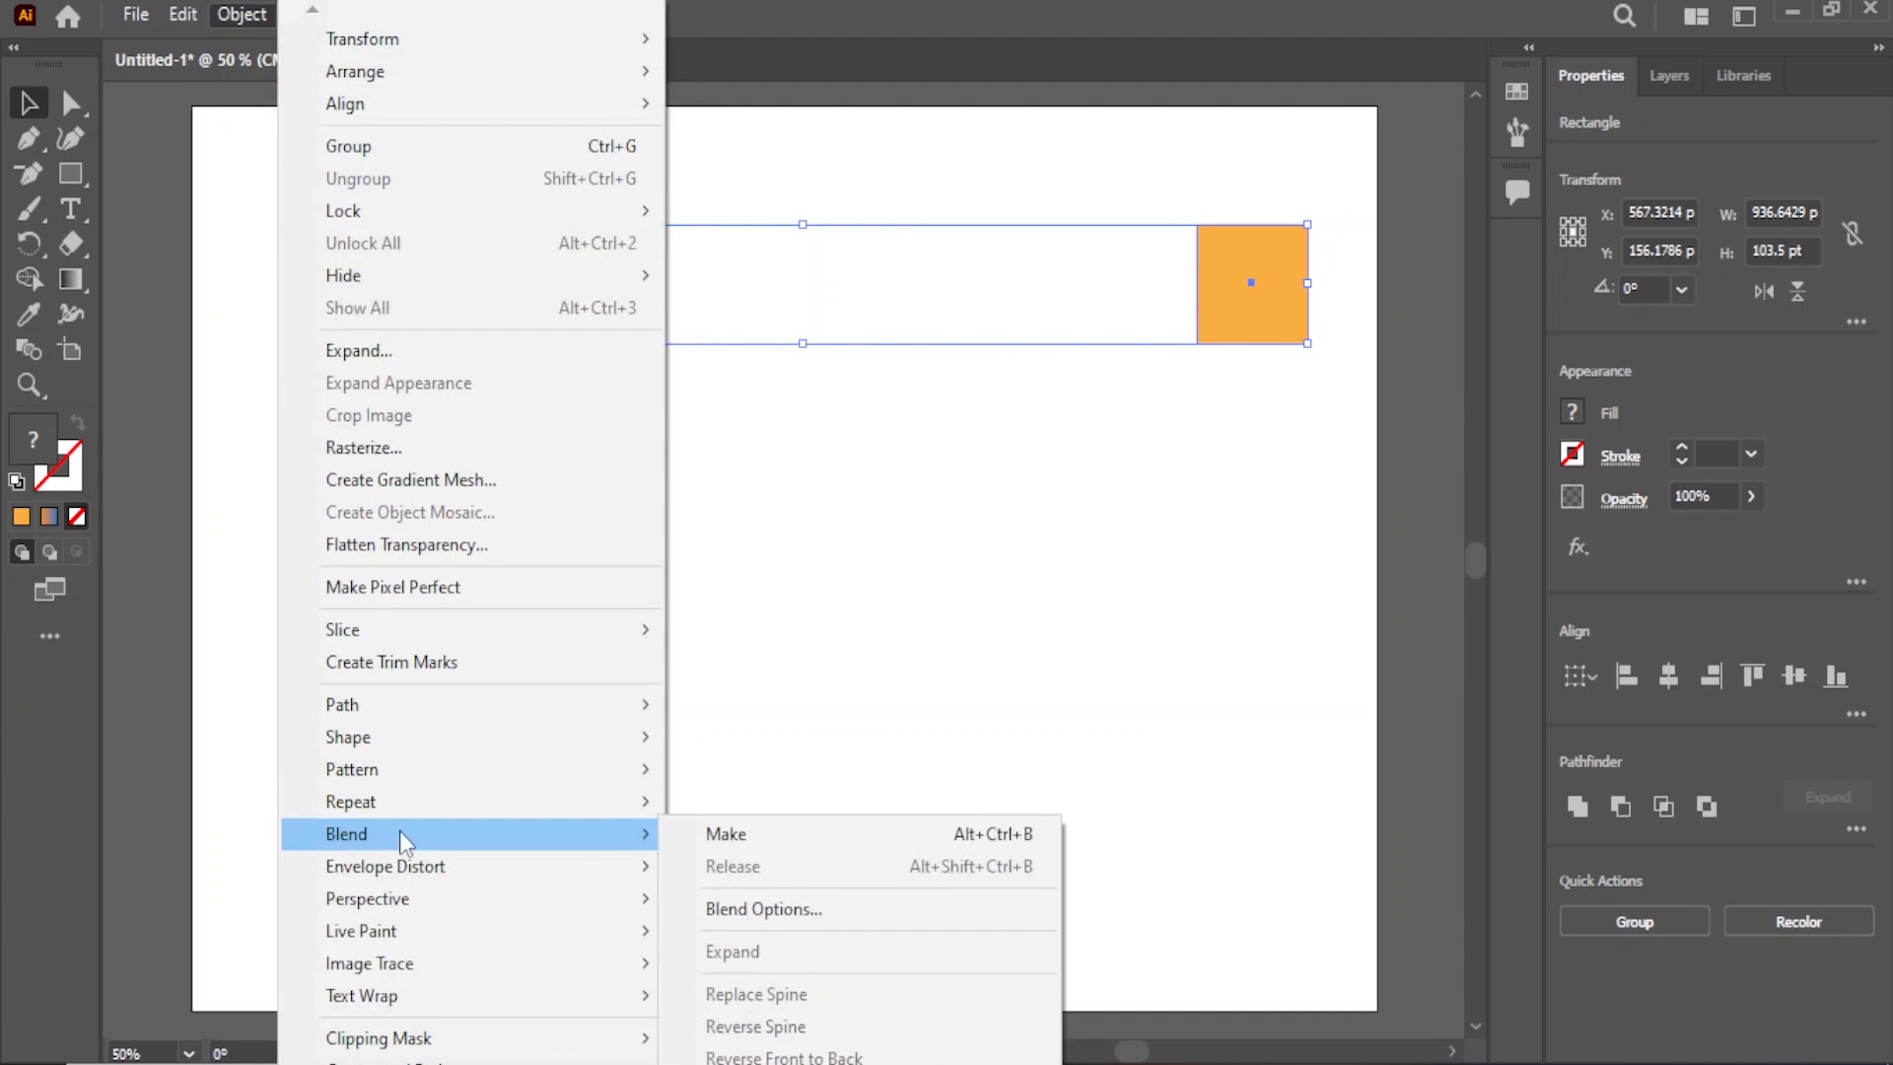
{"action": "left_click", "coordinate": [778, 914]}
{"action": "left_click", "coordinate": [1010, 468]}
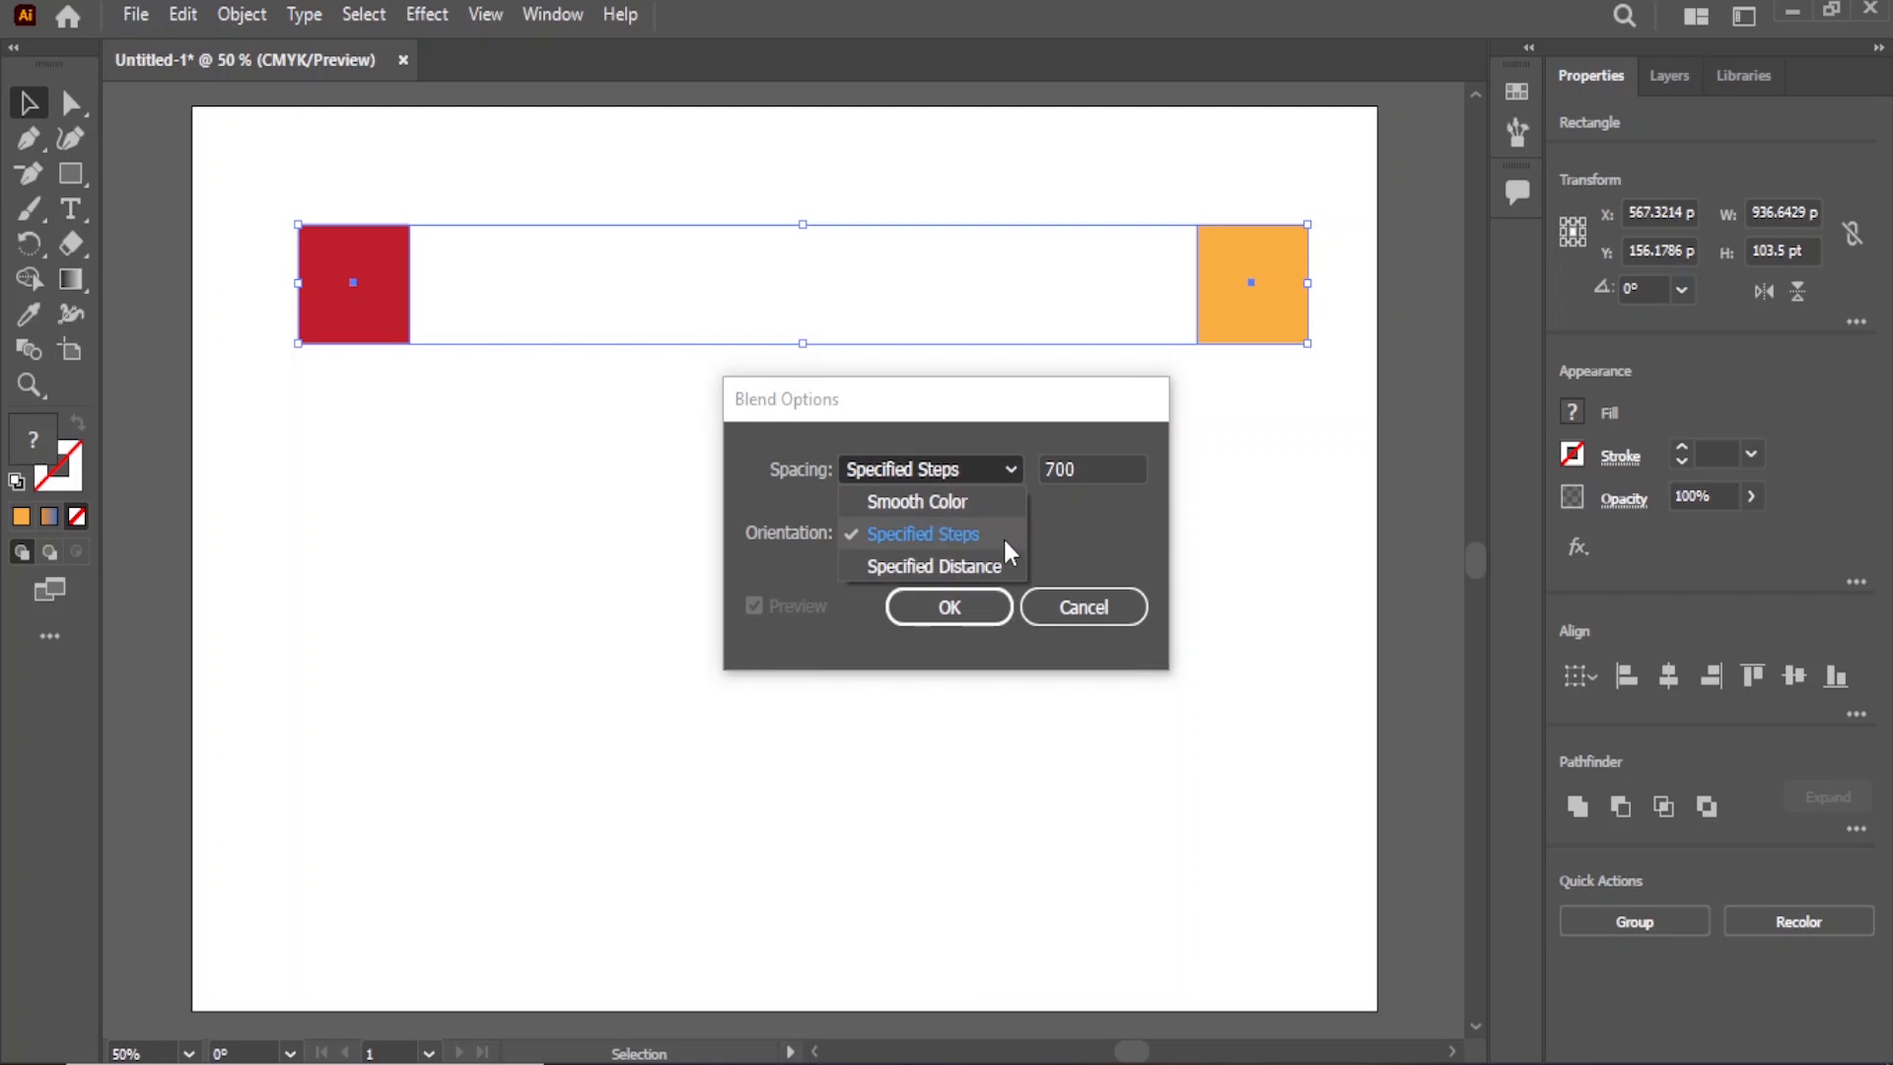
{"action": "left_click", "coordinate": [914, 535]}
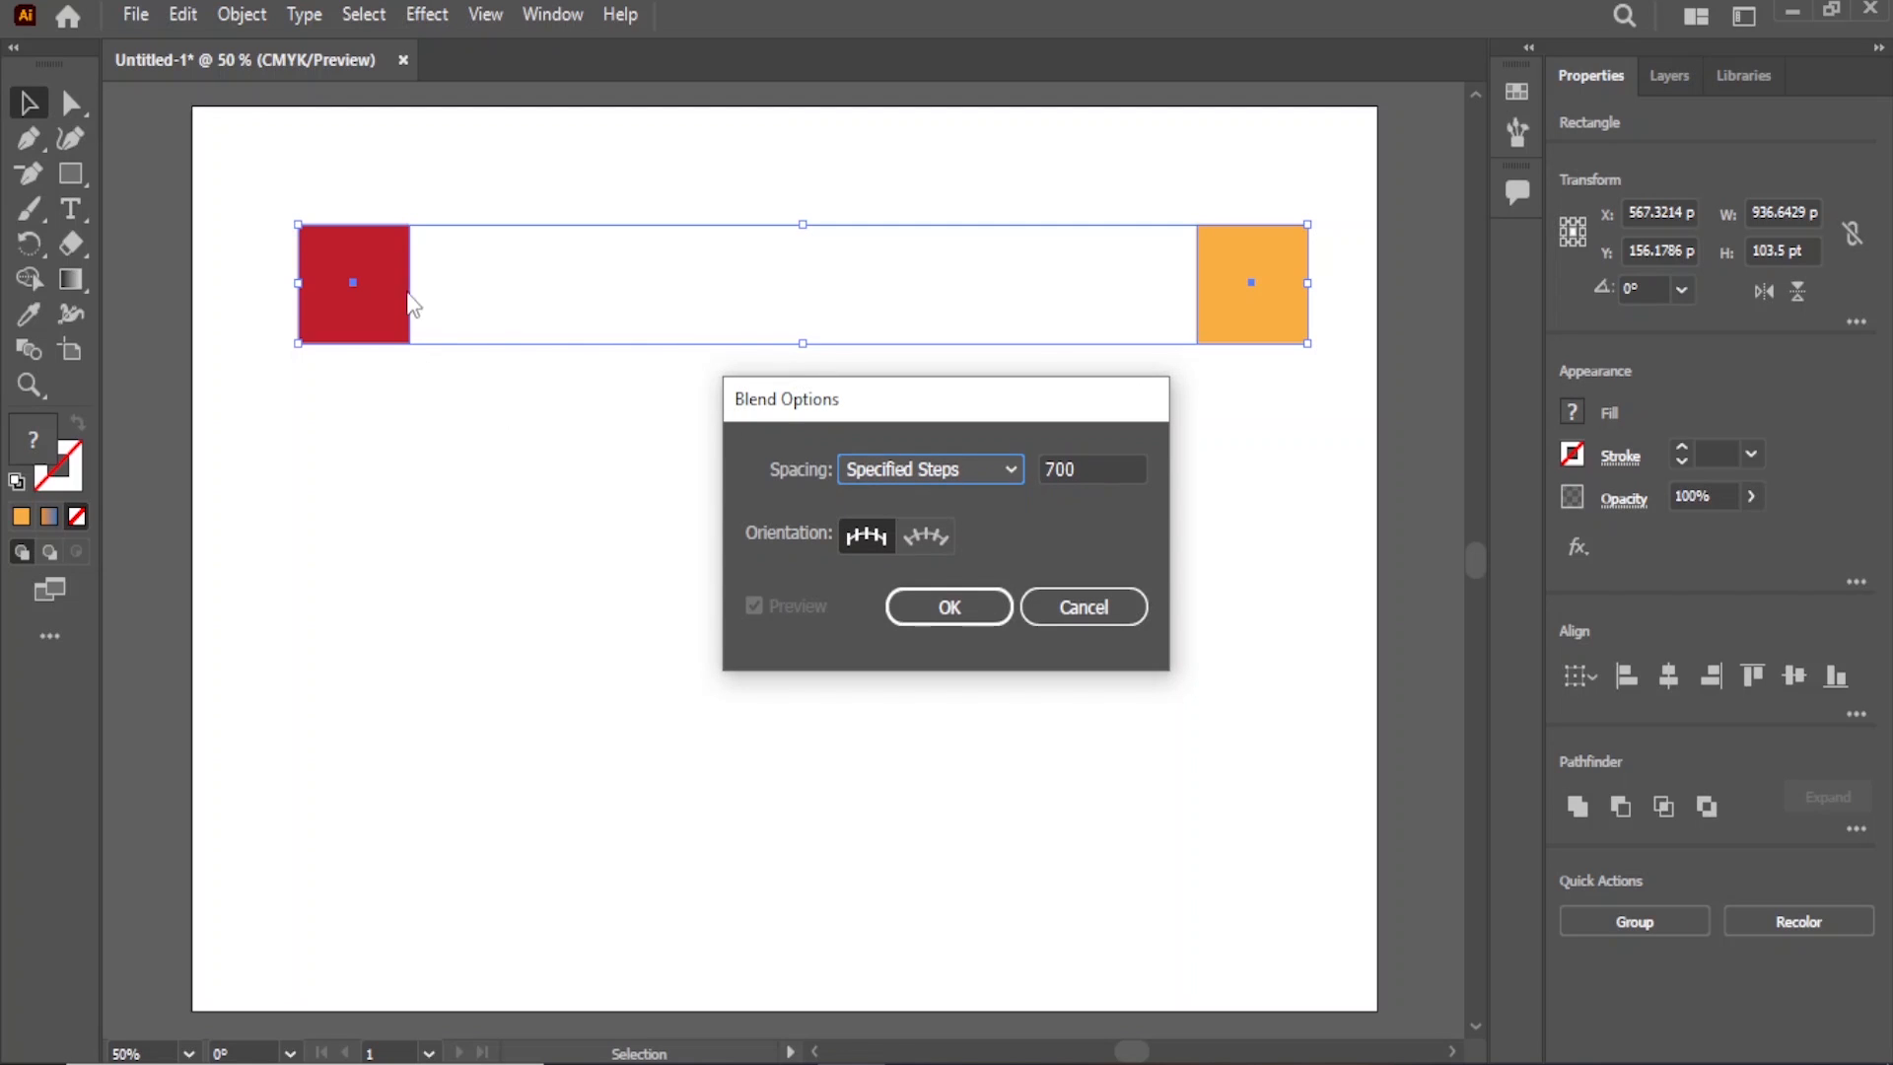
{"action": "key", "text": "Tab"}
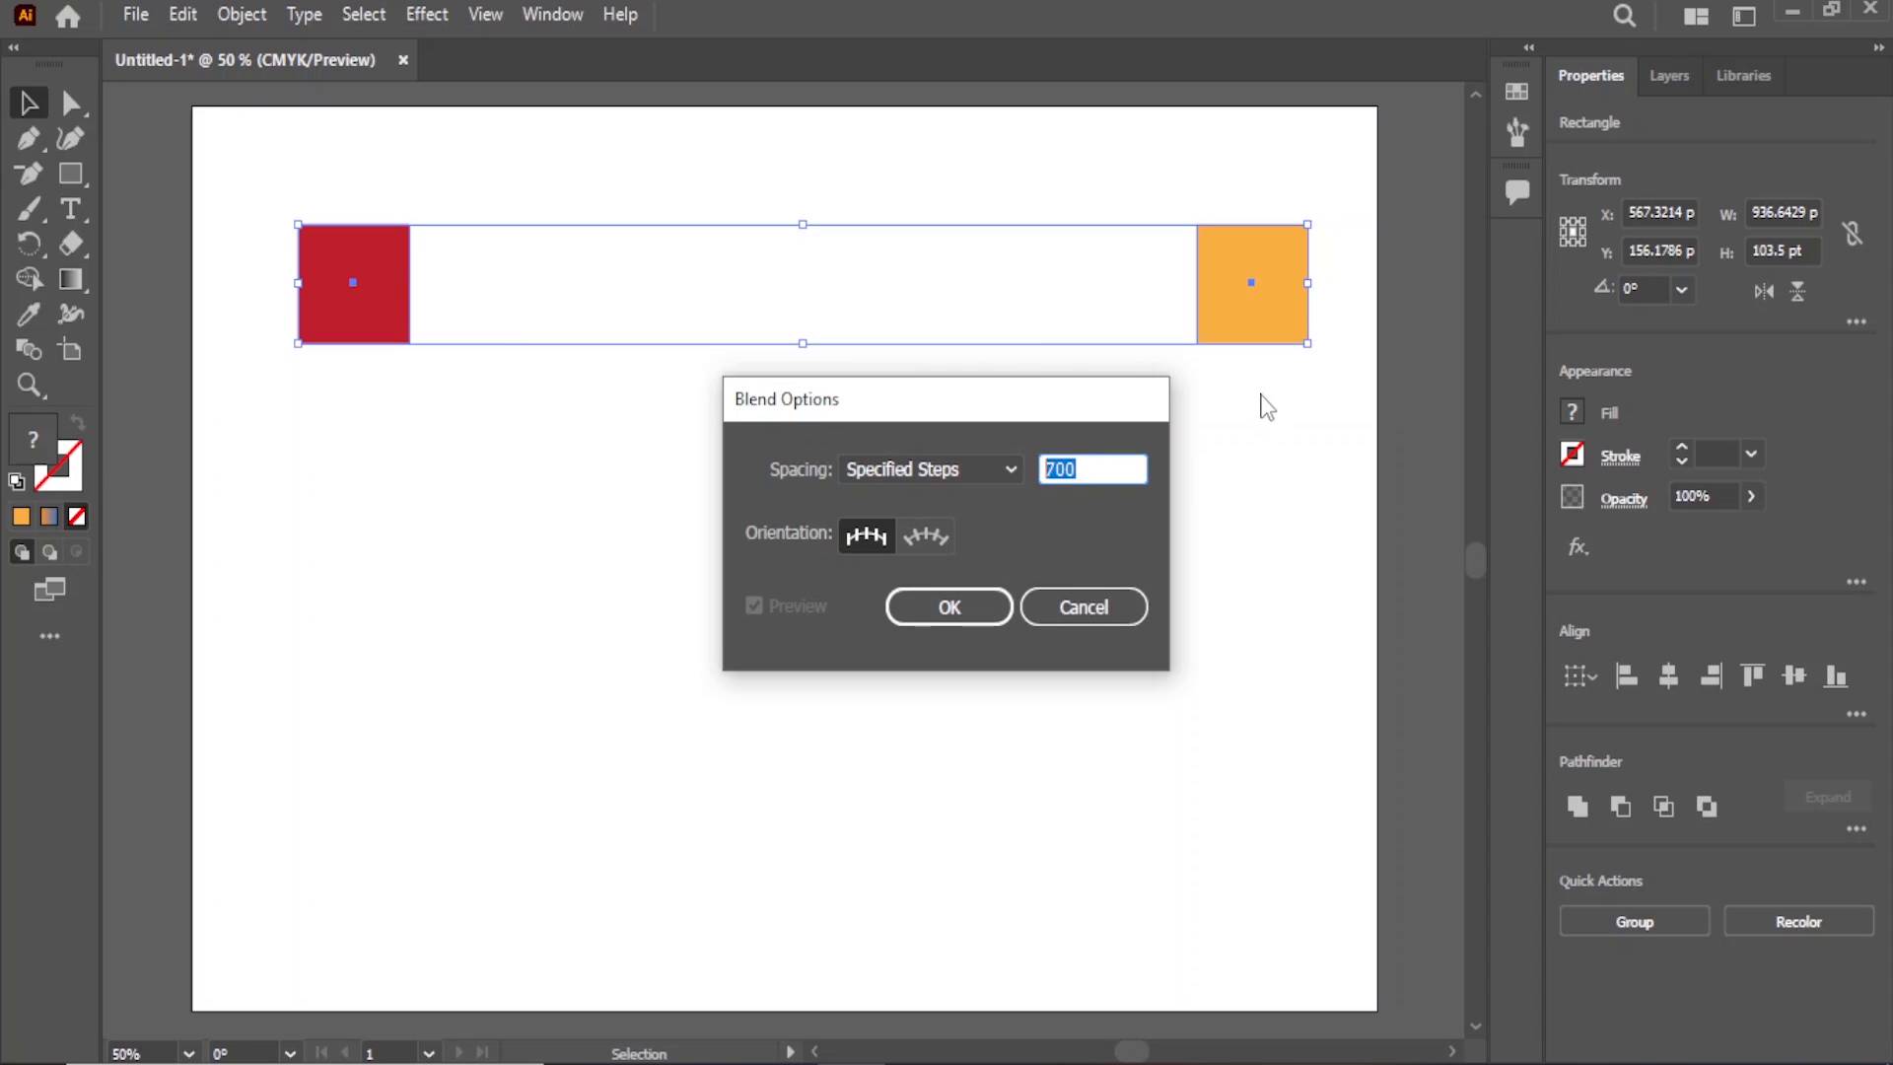
{"action": "type", "text": "5"}
{"action": "left_click", "coordinate": [980, 617]}
- Make a blend between the red and light orange squares
{"action": "left_click", "coordinate": [236, 15]}
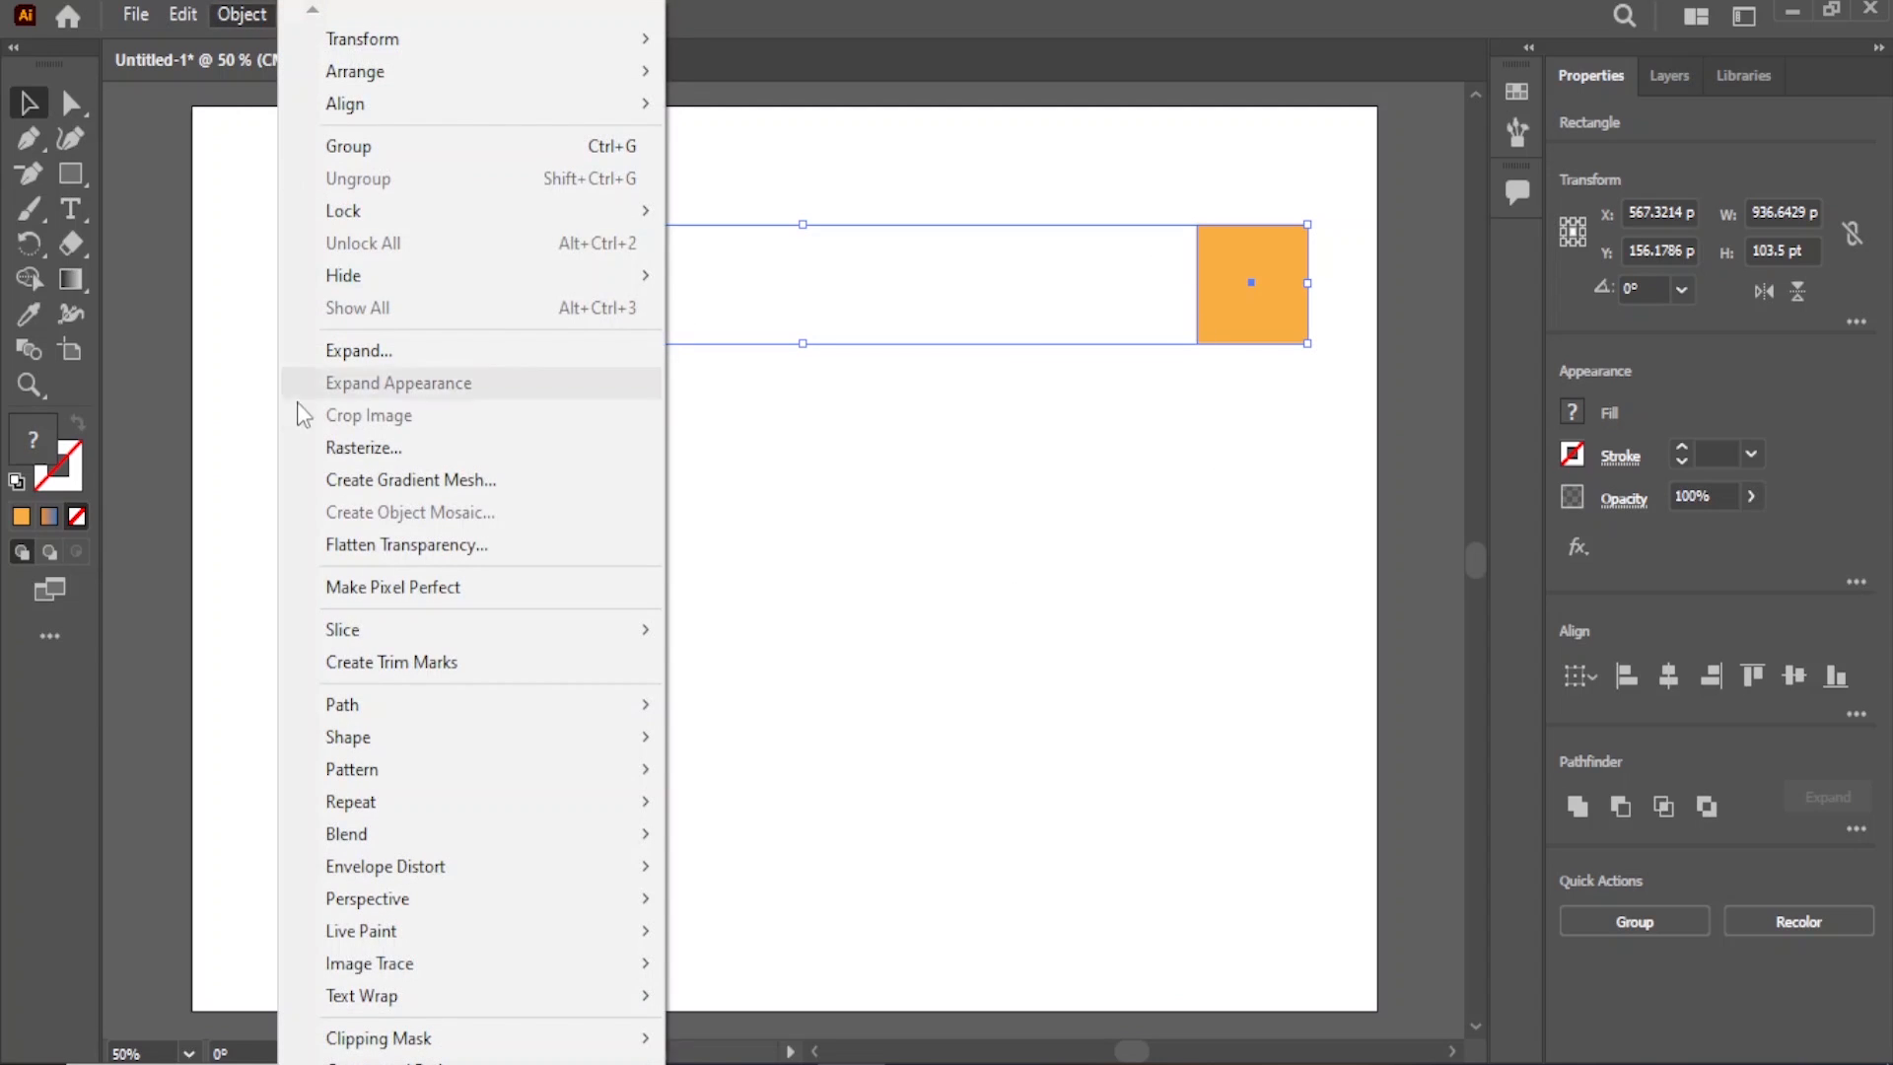
{"action": "mouse_move", "coordinate": [335, 833]}
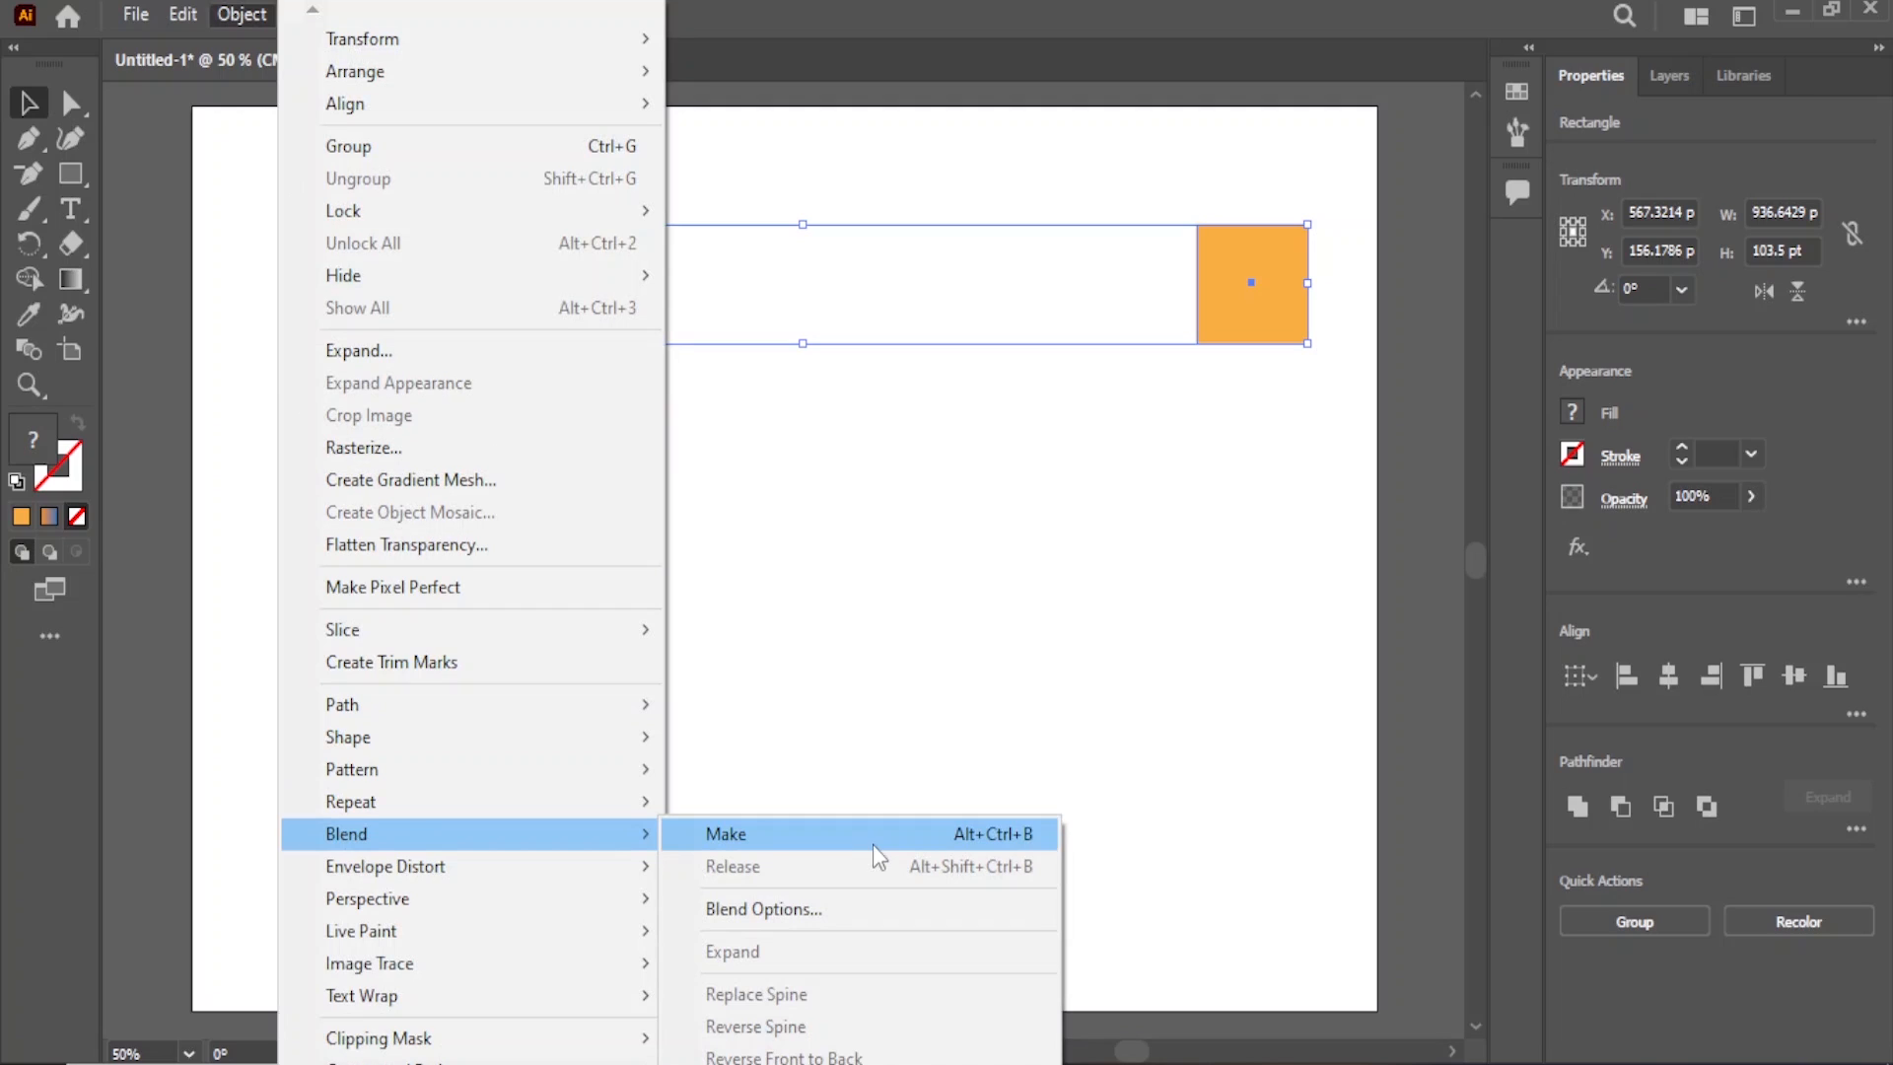
{"action": "left_click", "coordinate": [872, 844]}
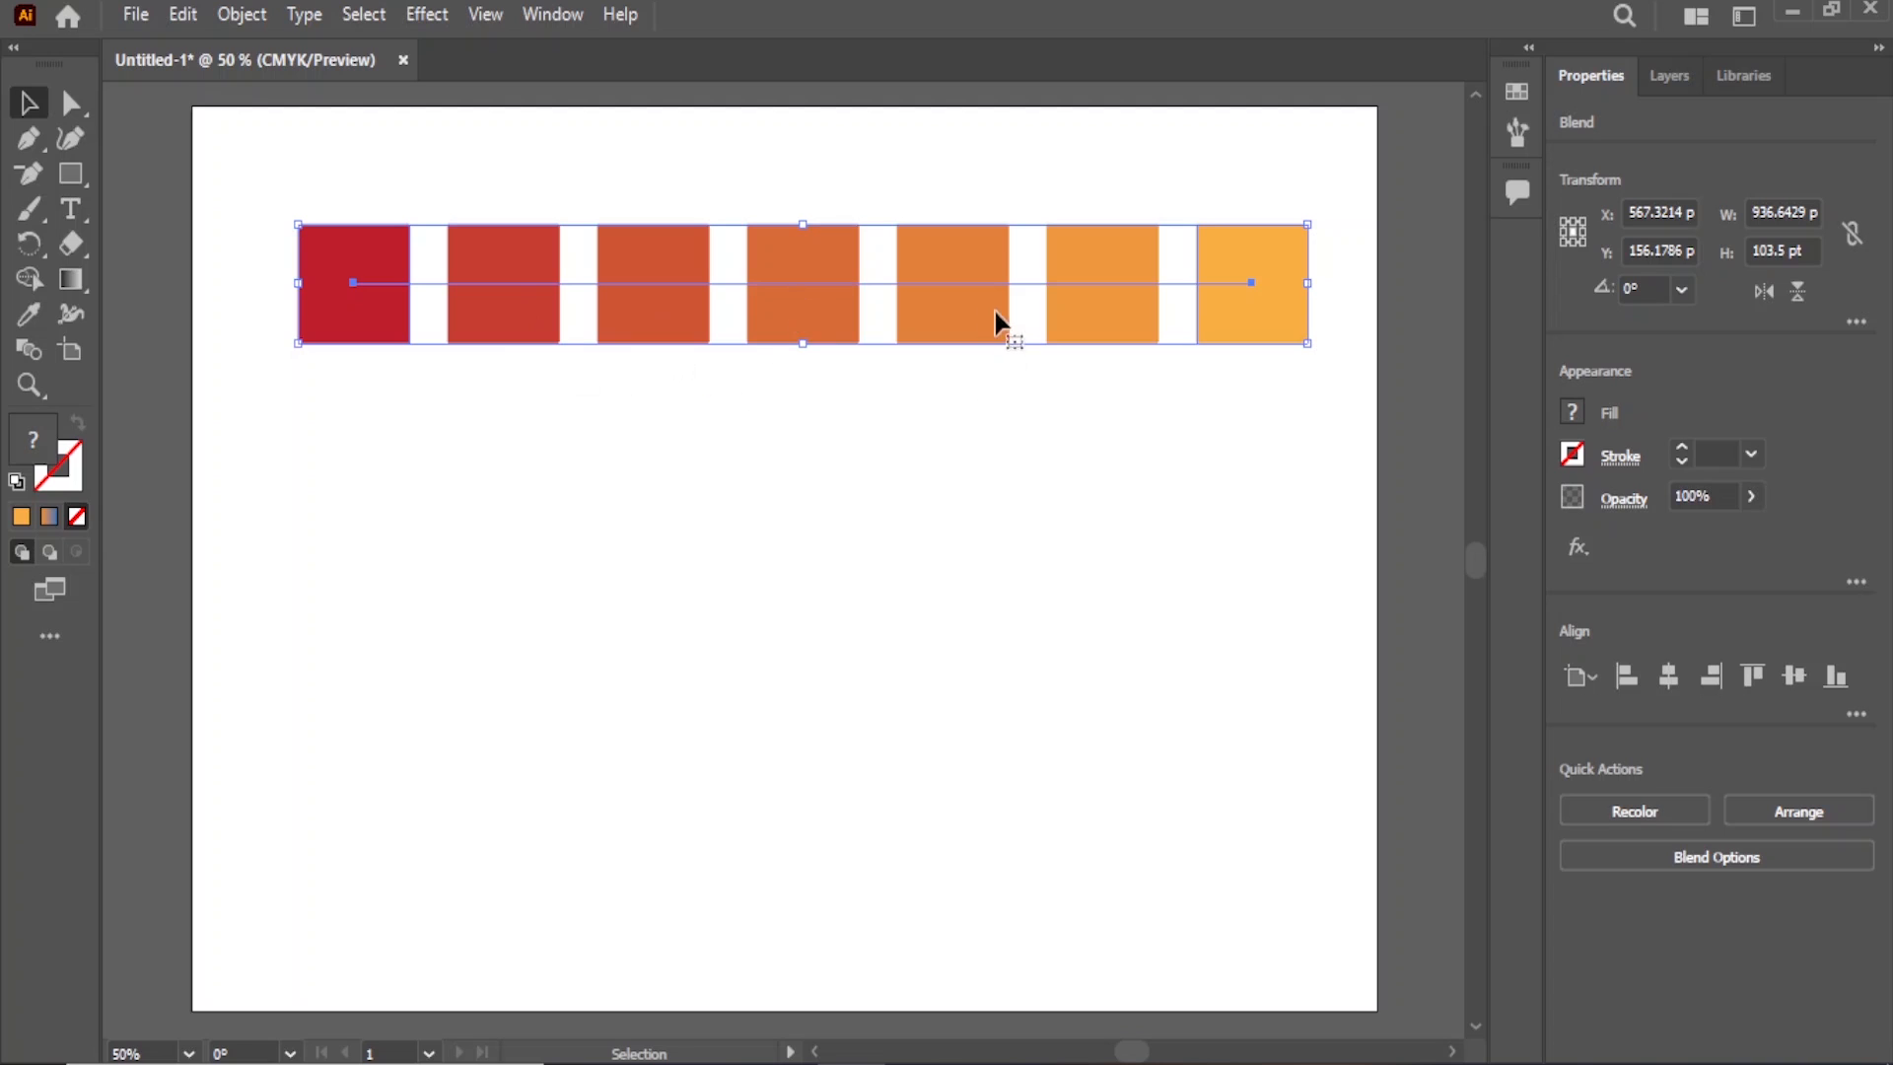
- Move the blended row of squares up by about 36 pt
{"action": "left_click", "coordinate": [730, 261]}
{"action": "left_click", "coordinate": [359, 303]}
{"action": "left_click", "coordinate": [1149, 474]}
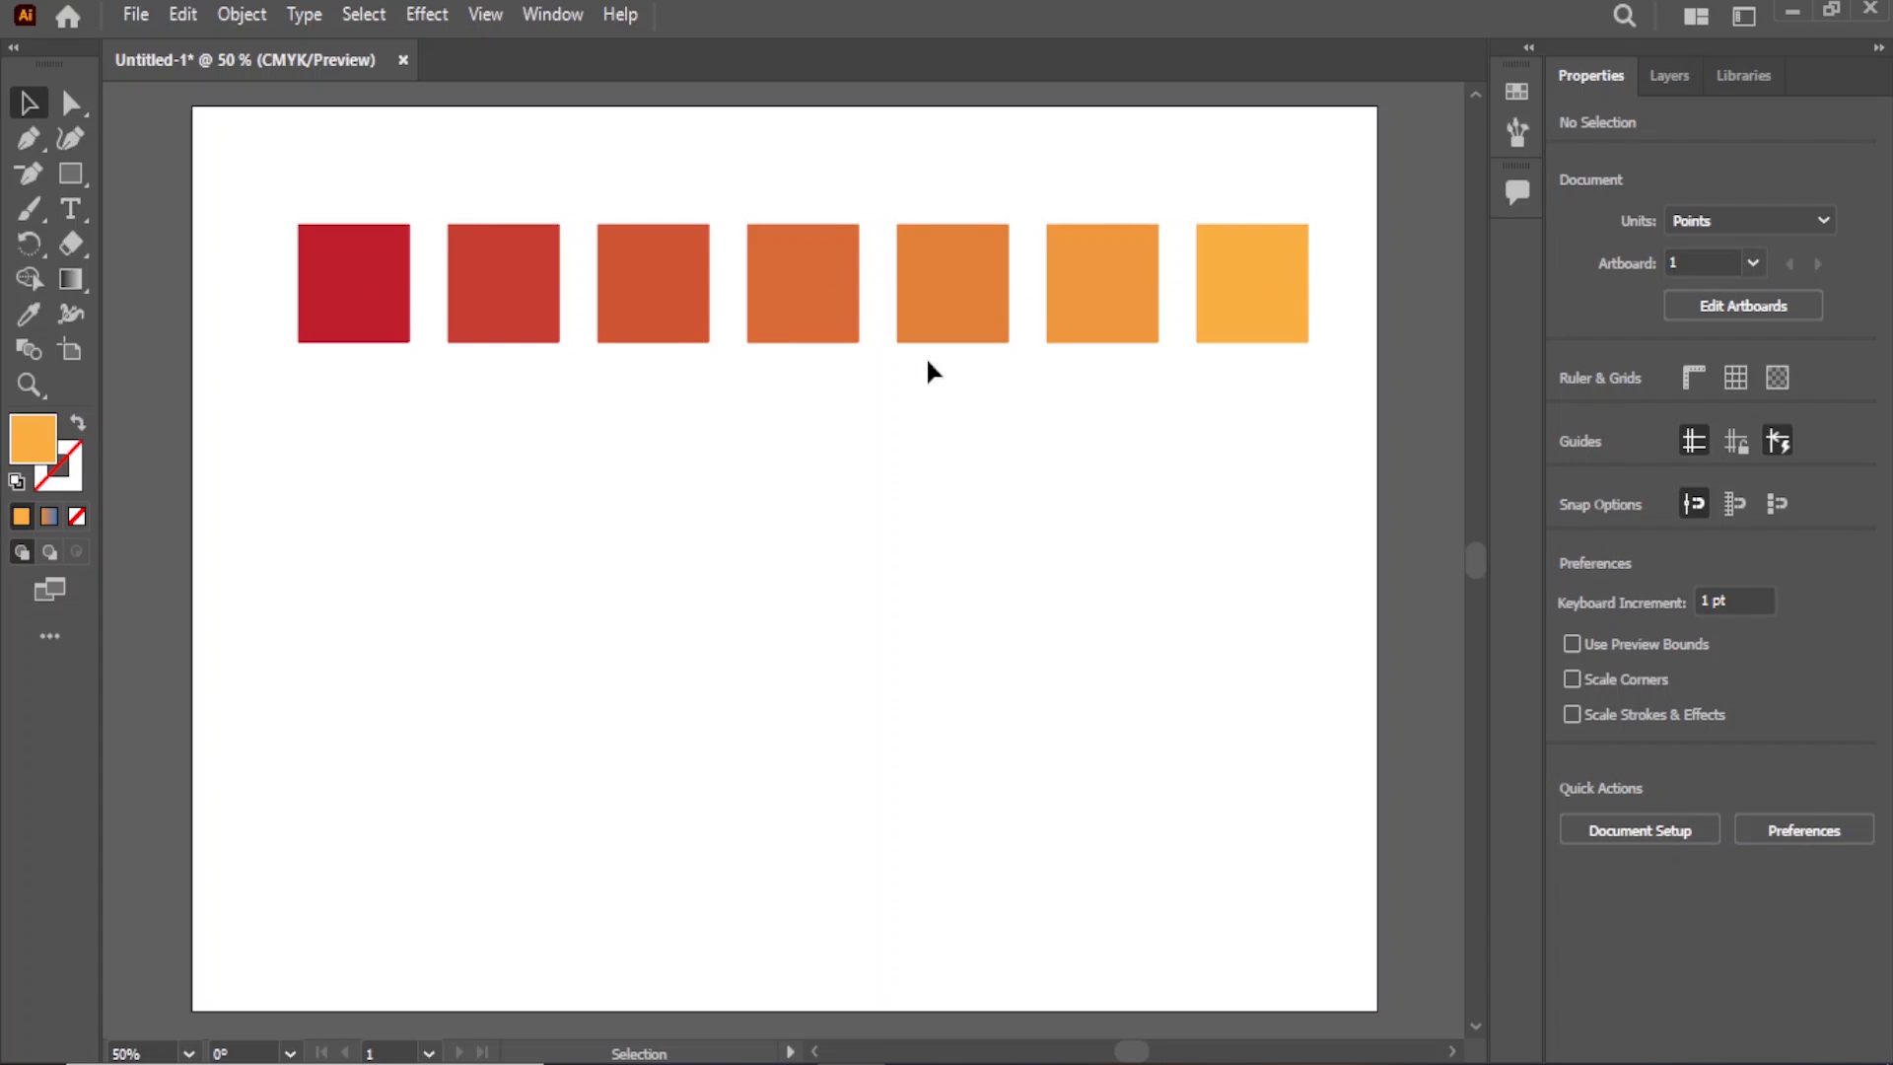
{"action": "left_click_drag", "start_coordinate": [659, 316], "coordinate": [657, 275]}
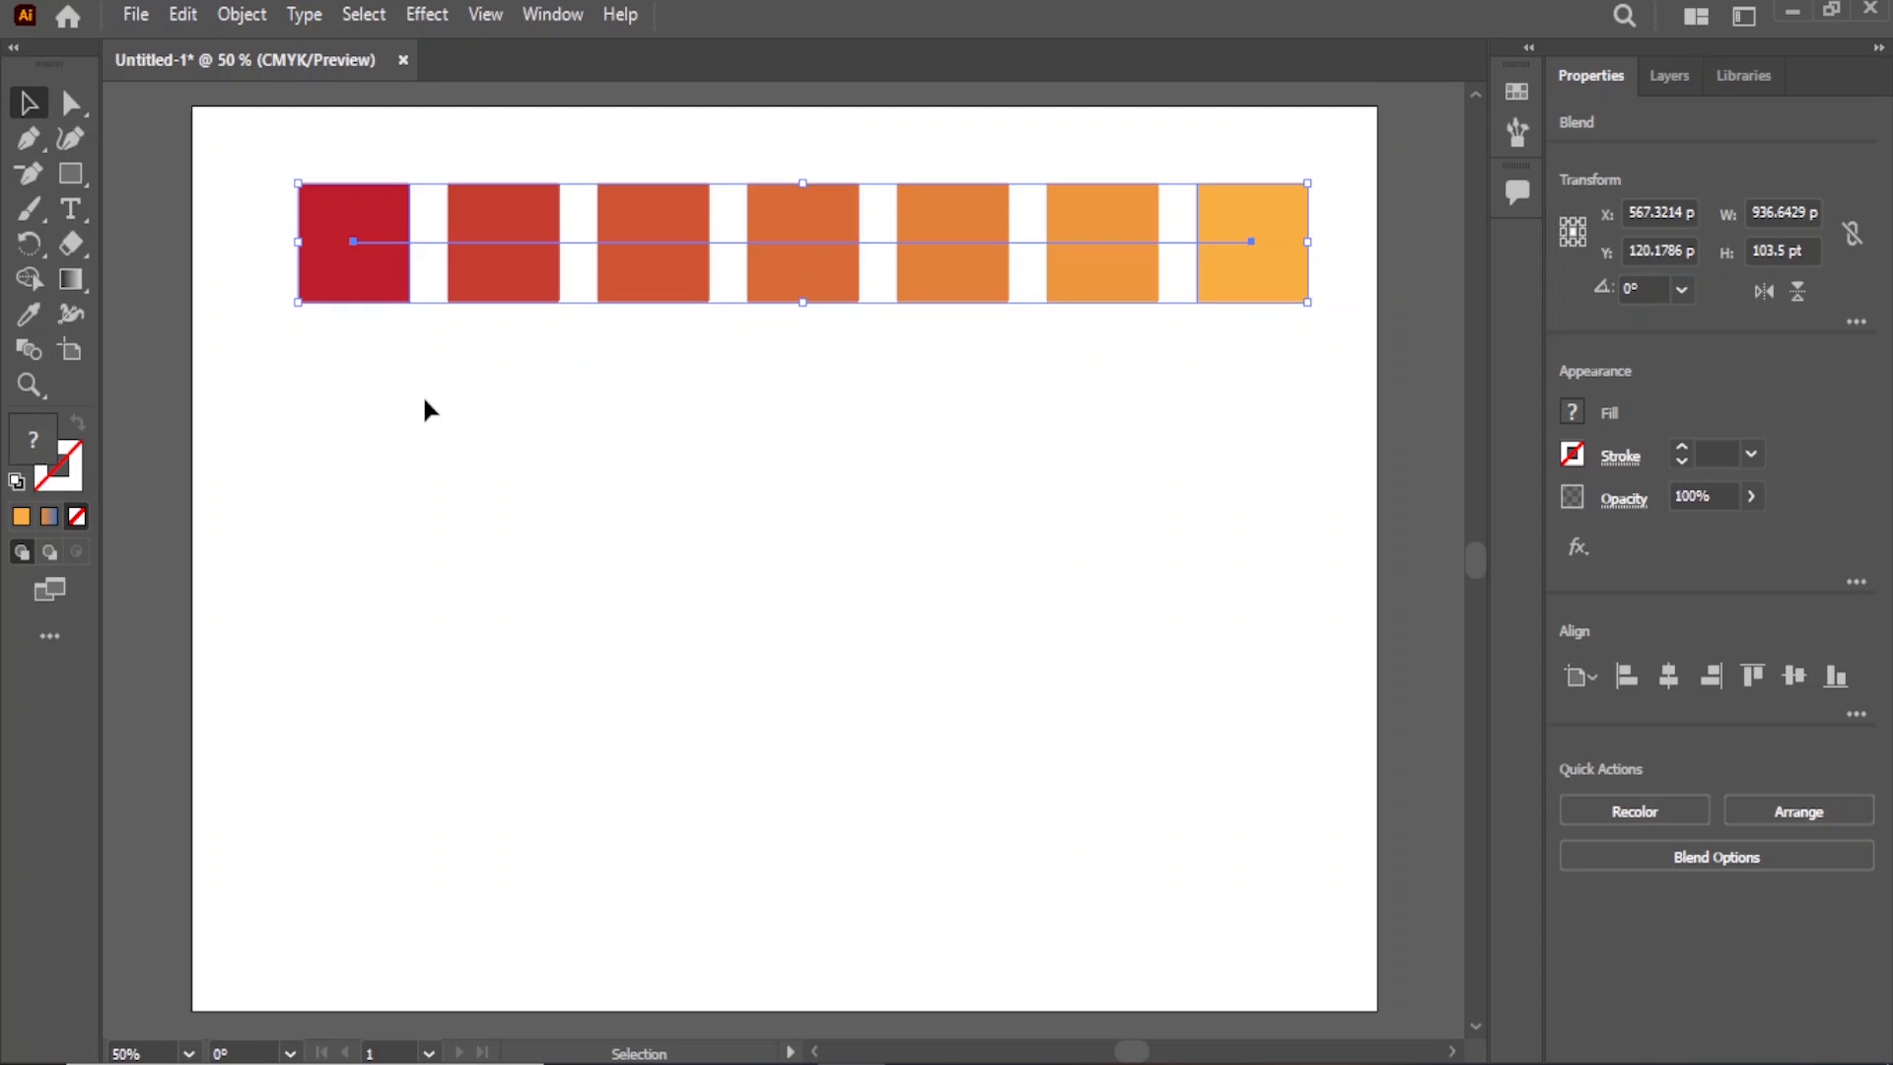
- Draw a five-pointed star about 239 by 229 pt at the artboard's left edge and fill it with the orange-to-blue gradient
{"action": "left_click_drag", "start_coordinate": [69, 176], "coordinate": [164, 272]}
{"action": "left_click_drag", "start_coordinate": [262, 488], "coordinate": [181, 608]}
{"action": "left_click", "coordinate": [49, 514]}
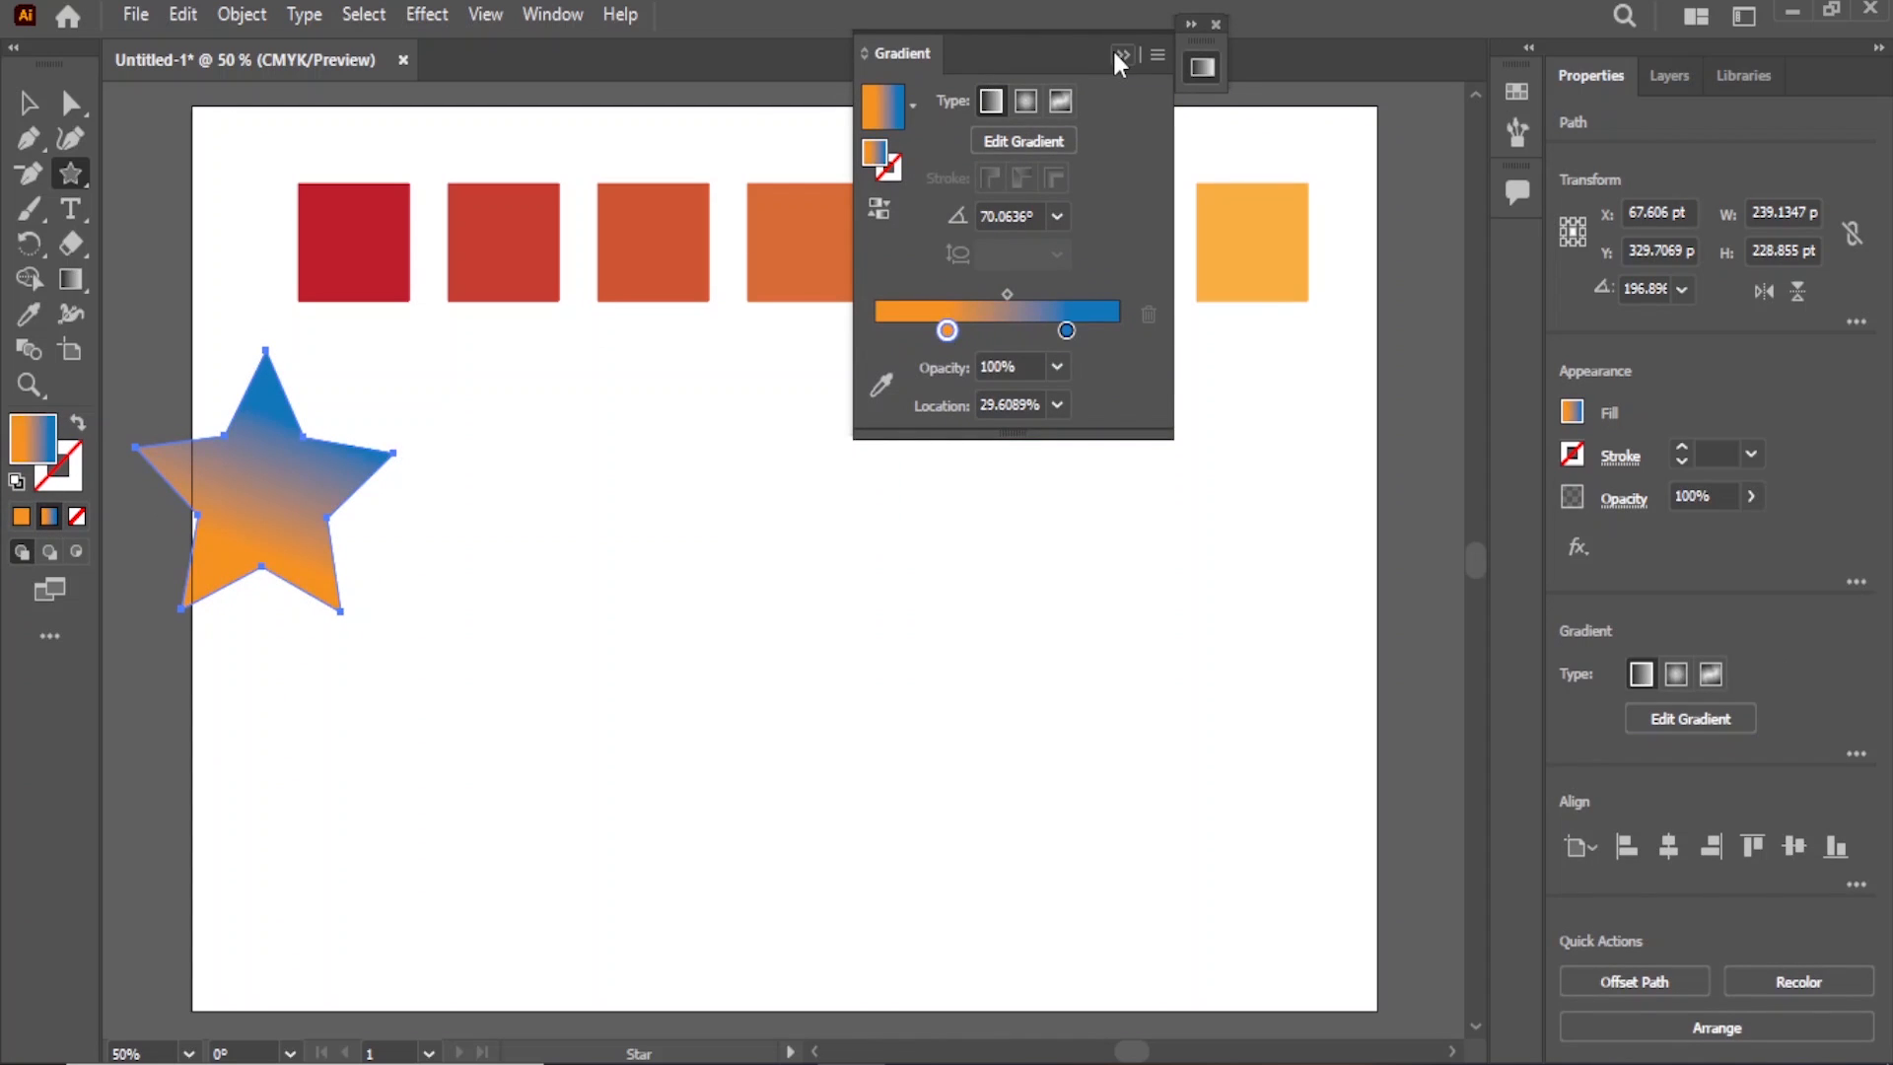
{"action": "left_click", "coordinate": [1122, 55]}
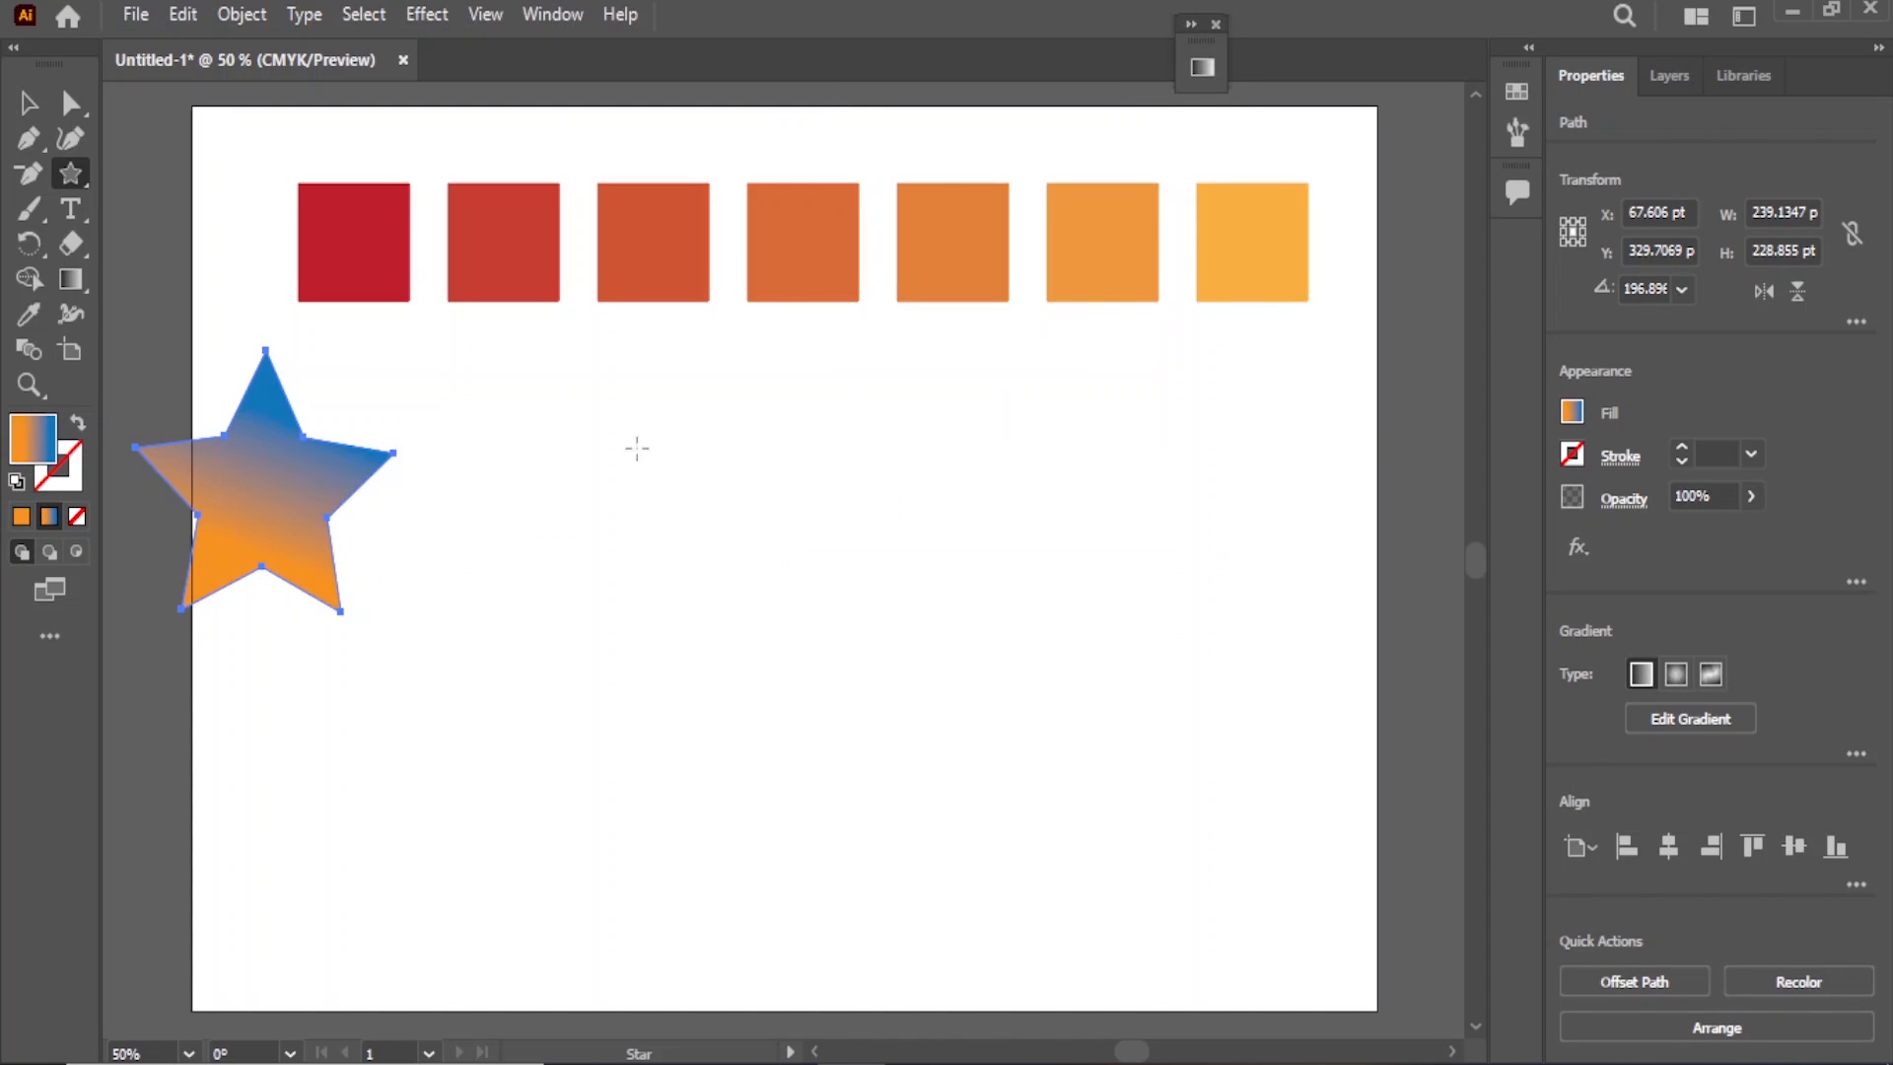
- Draw a hexagon about 185 by 213 pt on the artboard's right side and fill it with a pink-to-yellow linear gradient
{"action": "left_click", "coordinate": [73, 182]}
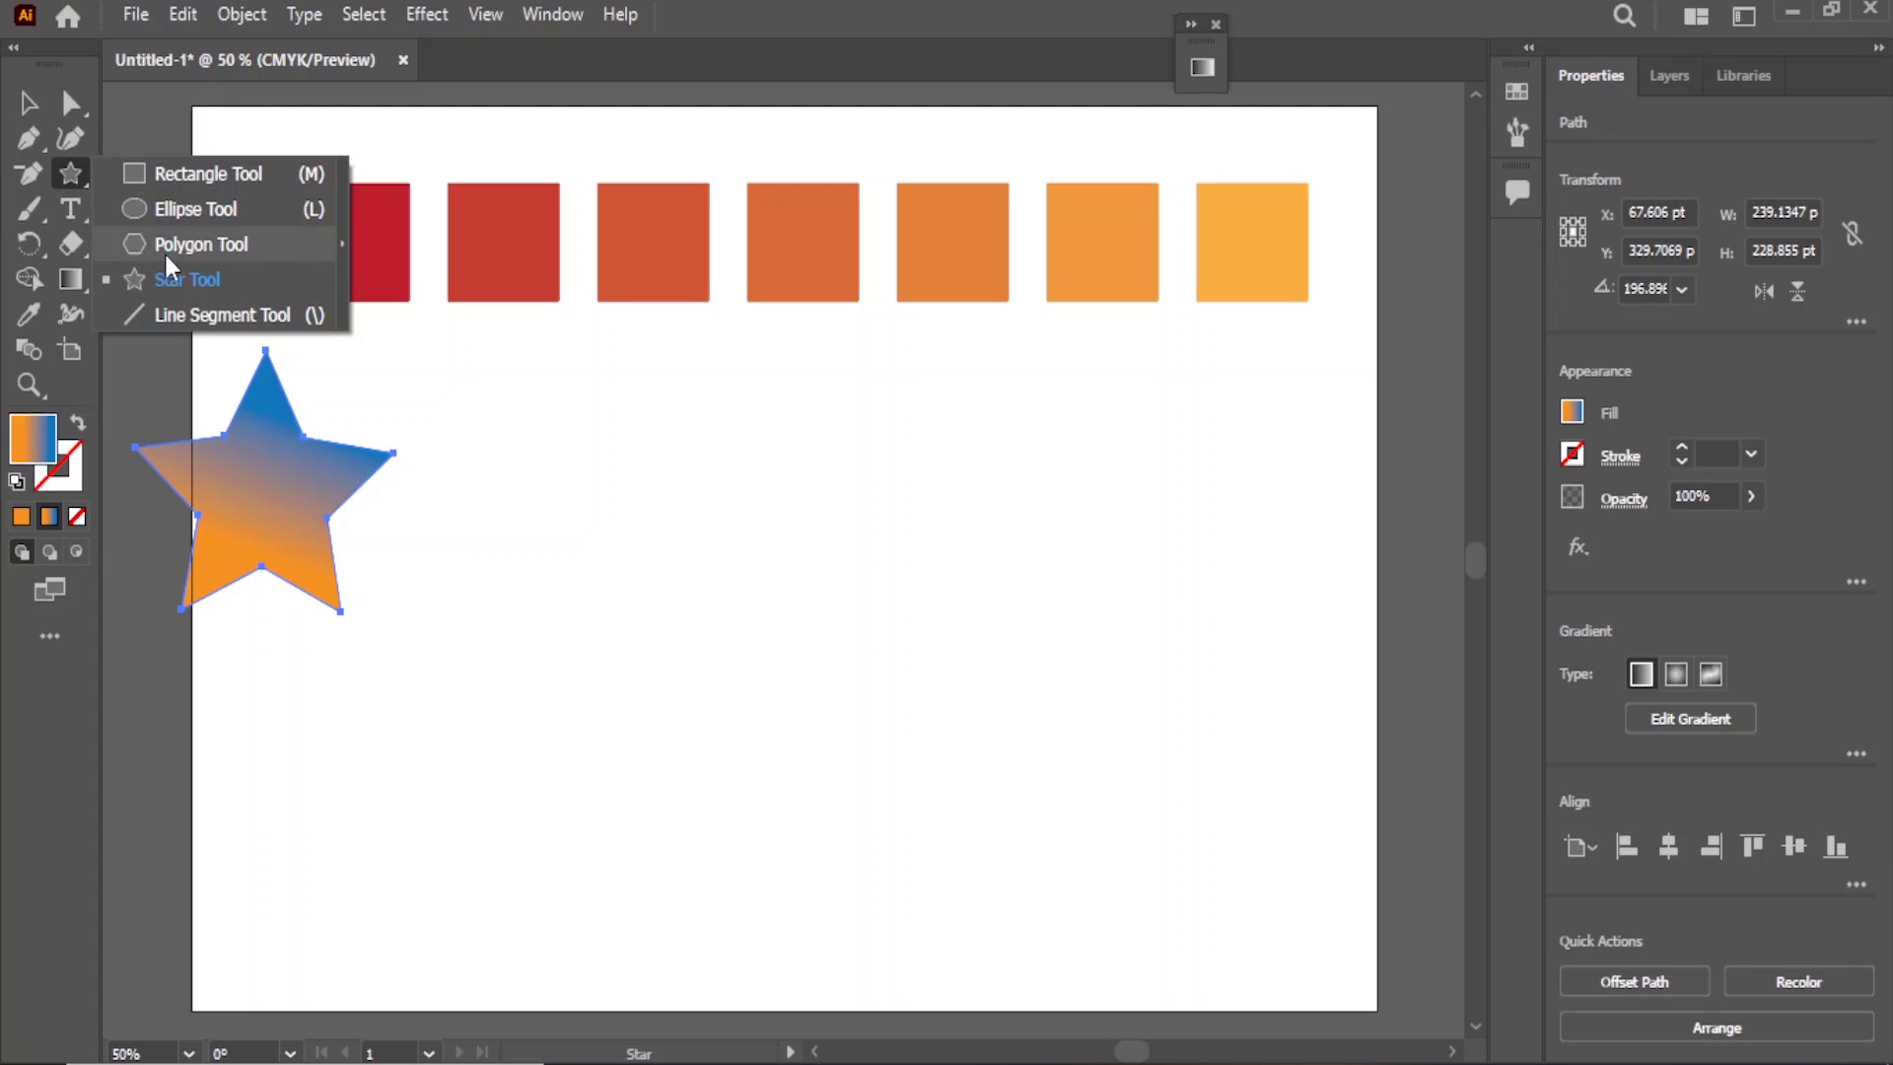
{"action": "left_click", "coordinate": [197, 244]}
{"action": "mouse_move", "coordinate": [1078, 498]}
{"action": "left_mouse_down"}
{"action": "mouse_move", "coordinate": [1085, 582]}
{"action": "mouse_move", "coordinate": [1030, 562]}
{"action": "mouse_move", "coordinate": [1026, 577]}
{"action": "left_mouse_up"}
{"action": "left_click", "coordinate": [1571, 415]}
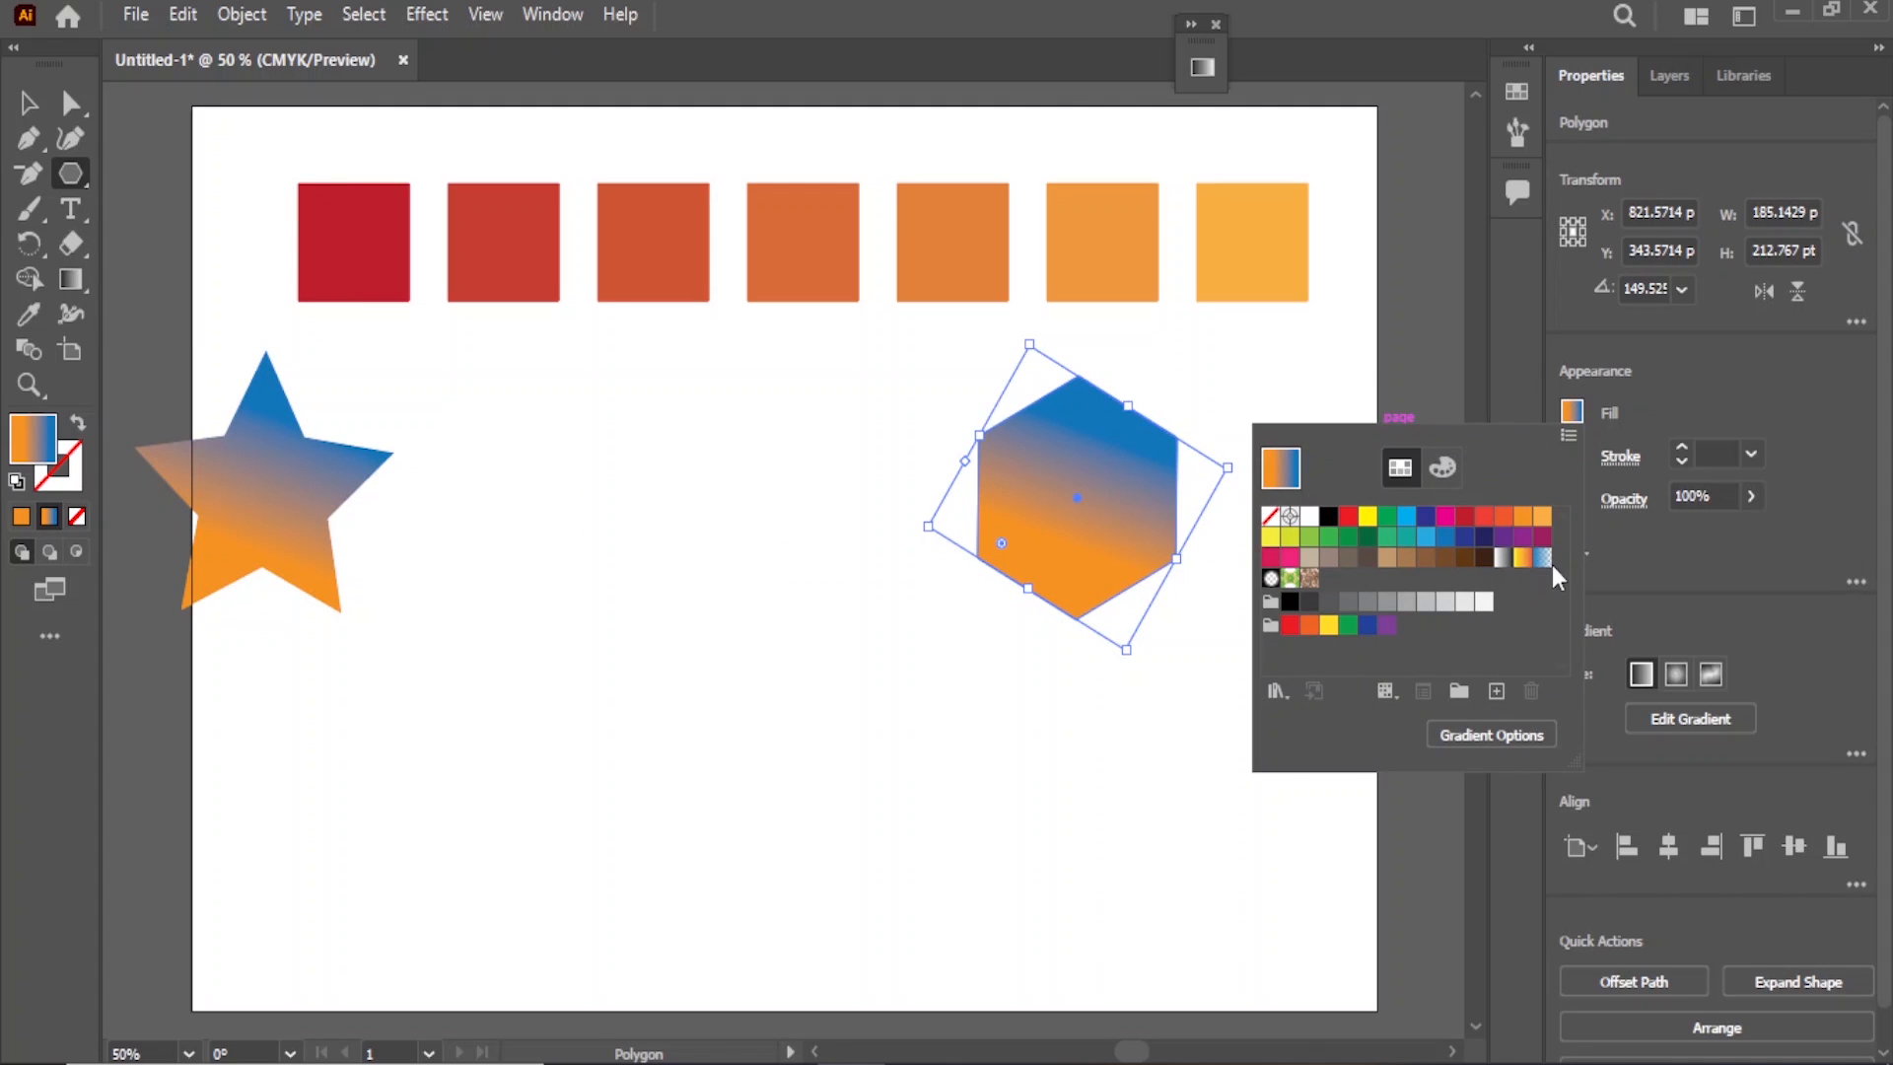
{"action": "left_click", "coordinate": [552, 14]}
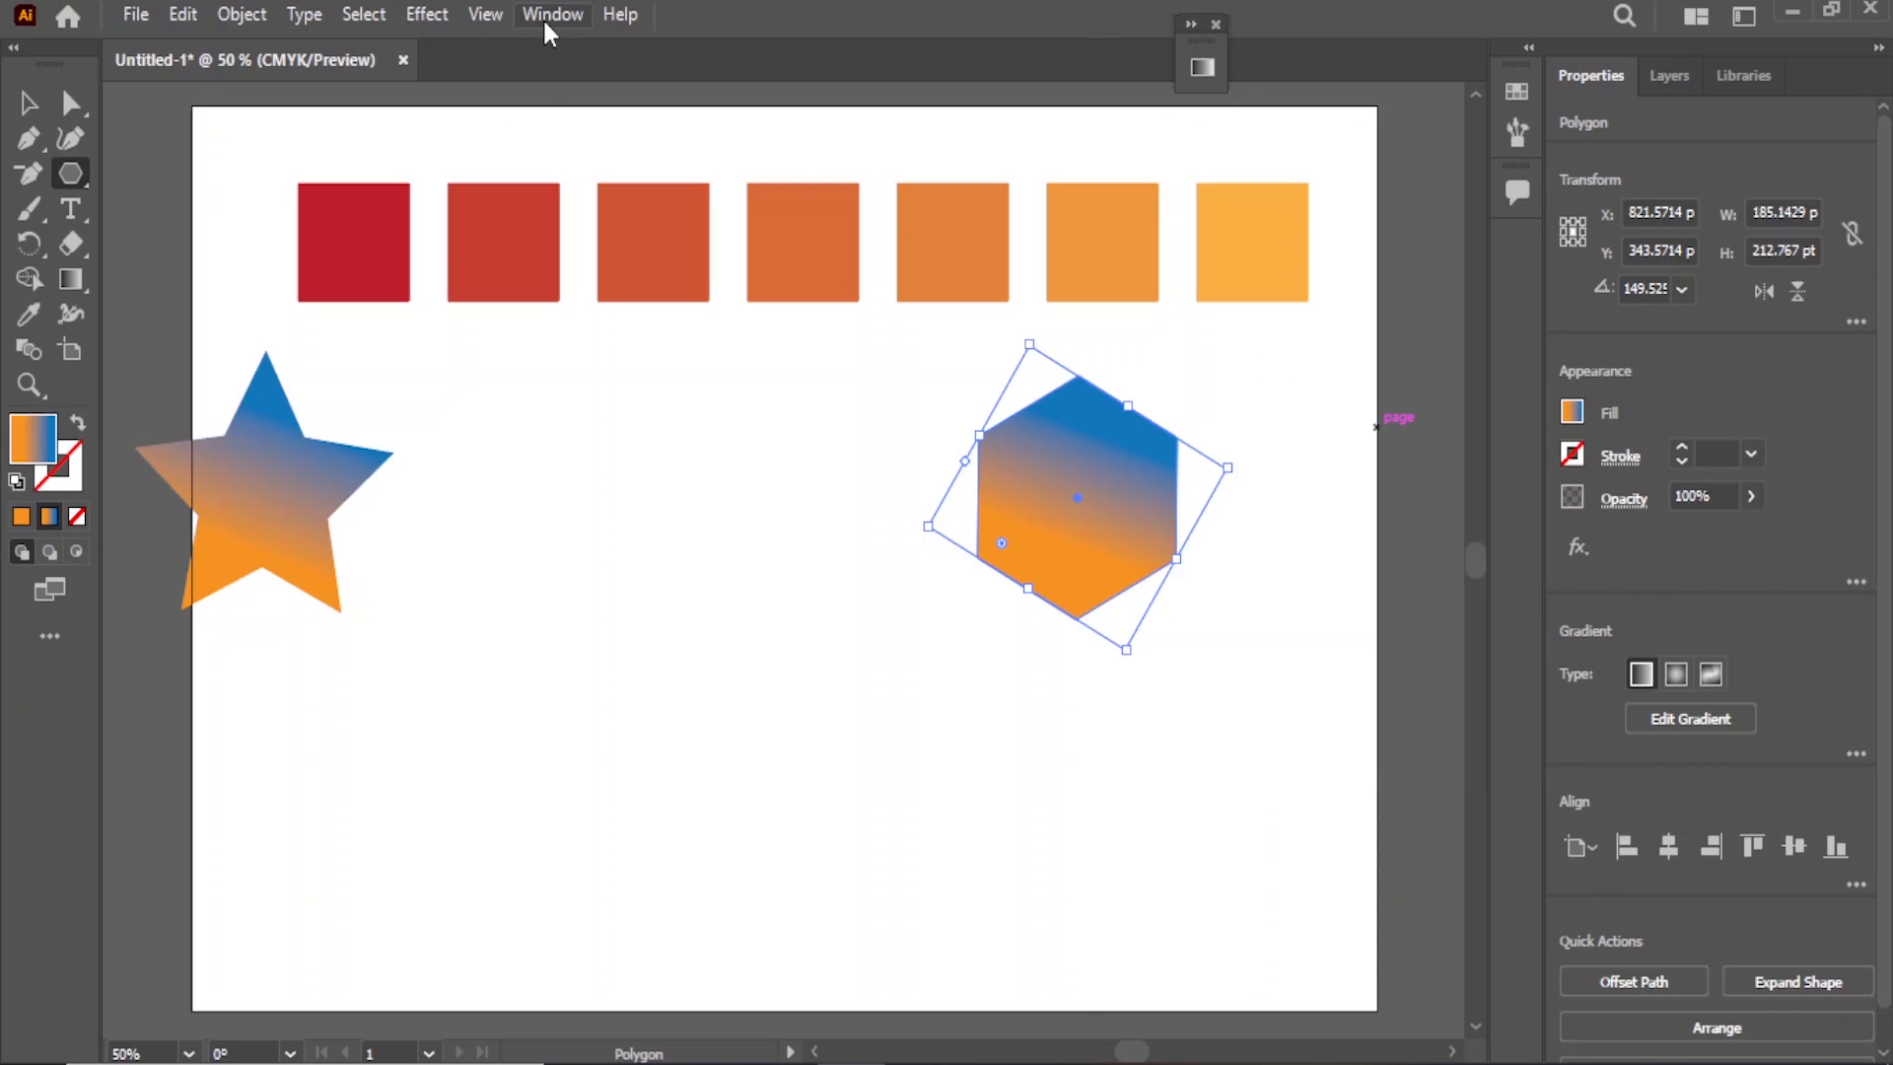
{"action": "left_click", "coordinate": [673, 759]}
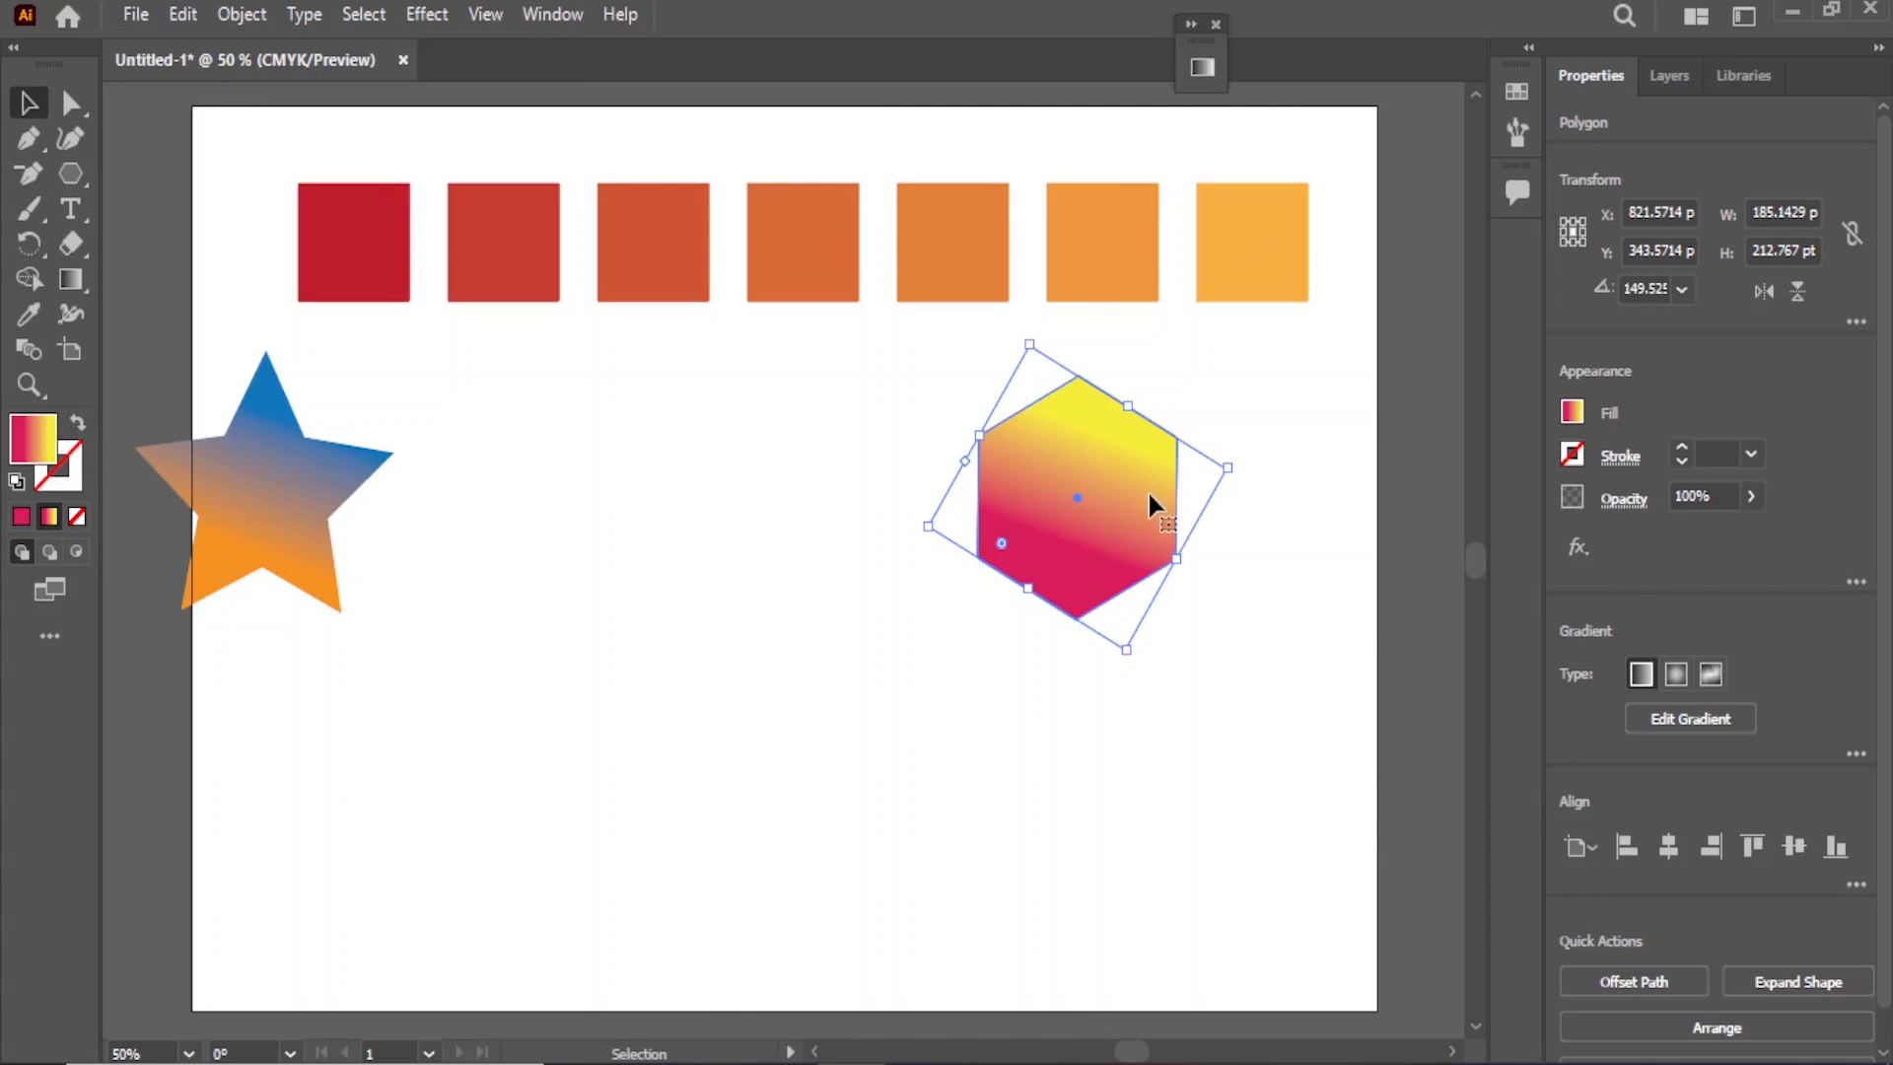
- Move the hexagon to the artboard's right edge and shift the star slightly down and left
{"action": "left_click_drag", "start_coordinate": [1084, 498], "coordinate": [1232, 523]}
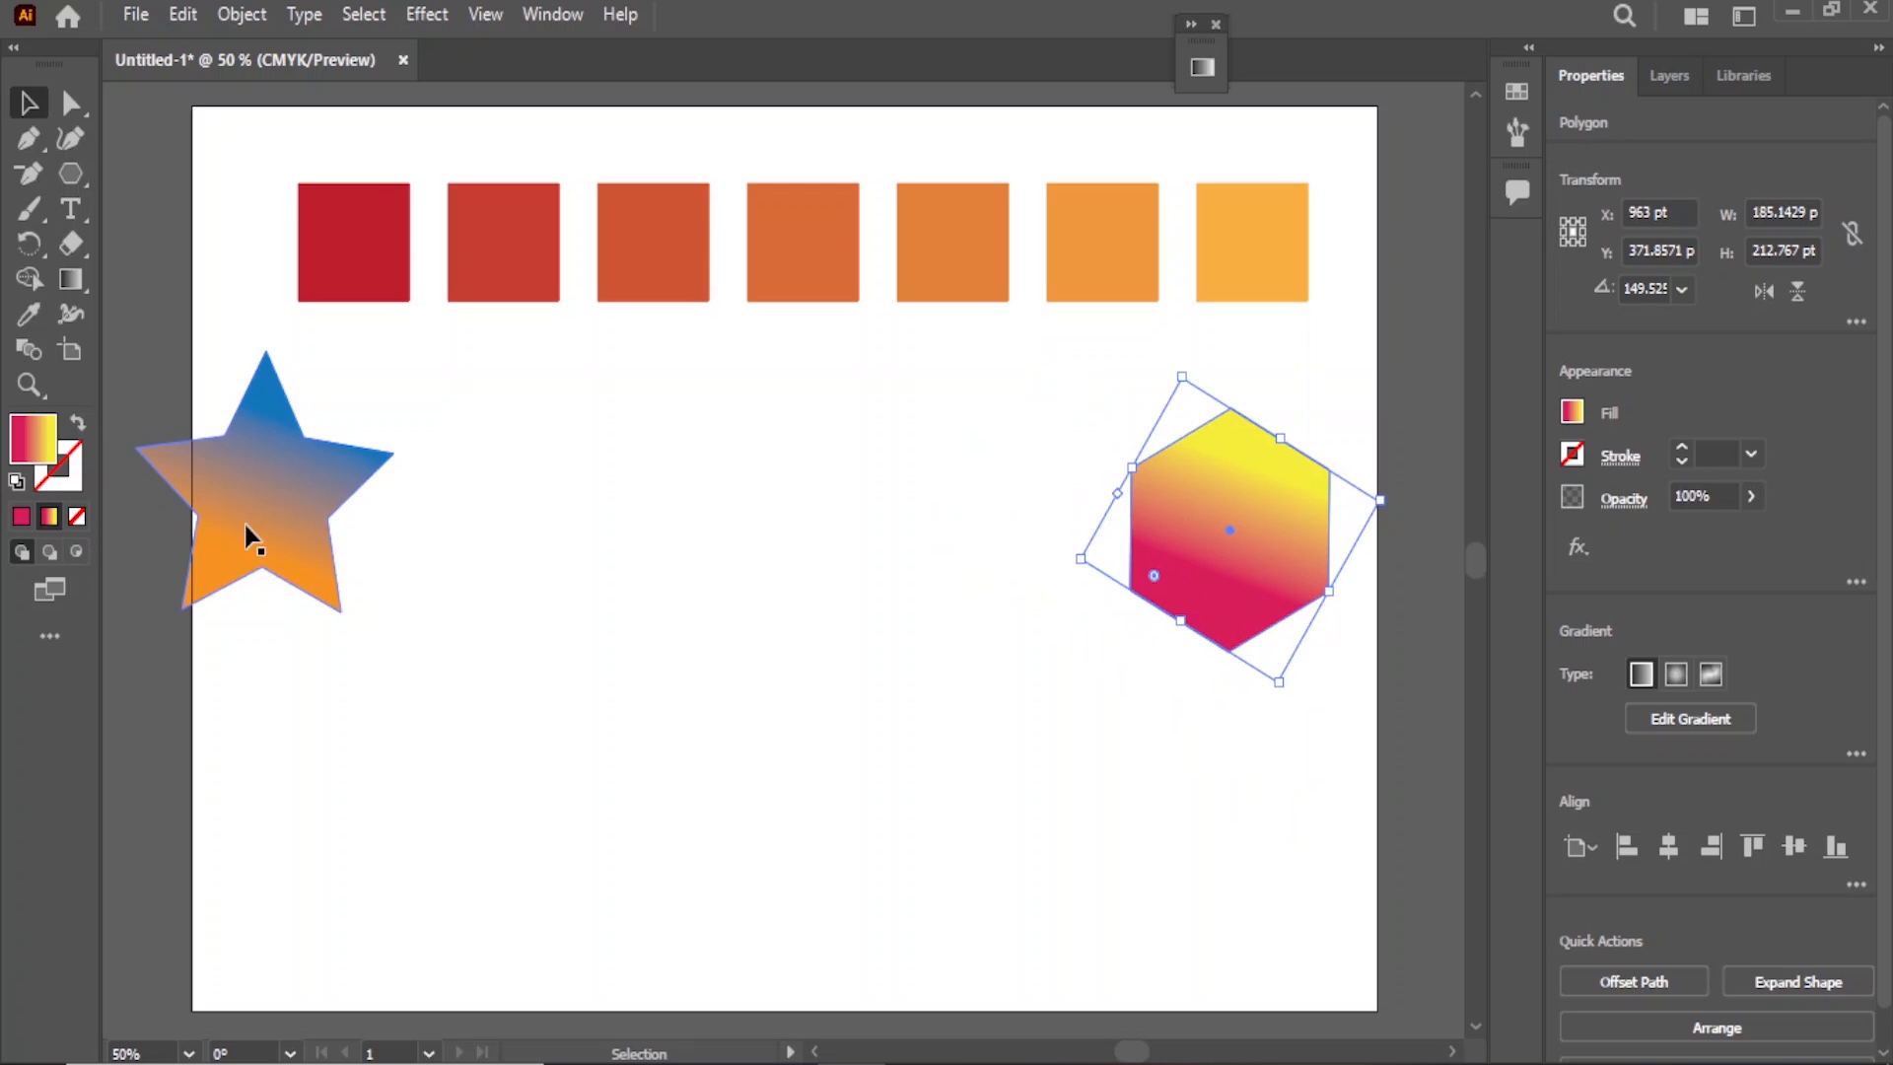
{"action": "left_click_drag", "start_coordinate": [249, 537], "coordinate": [240, 563]}
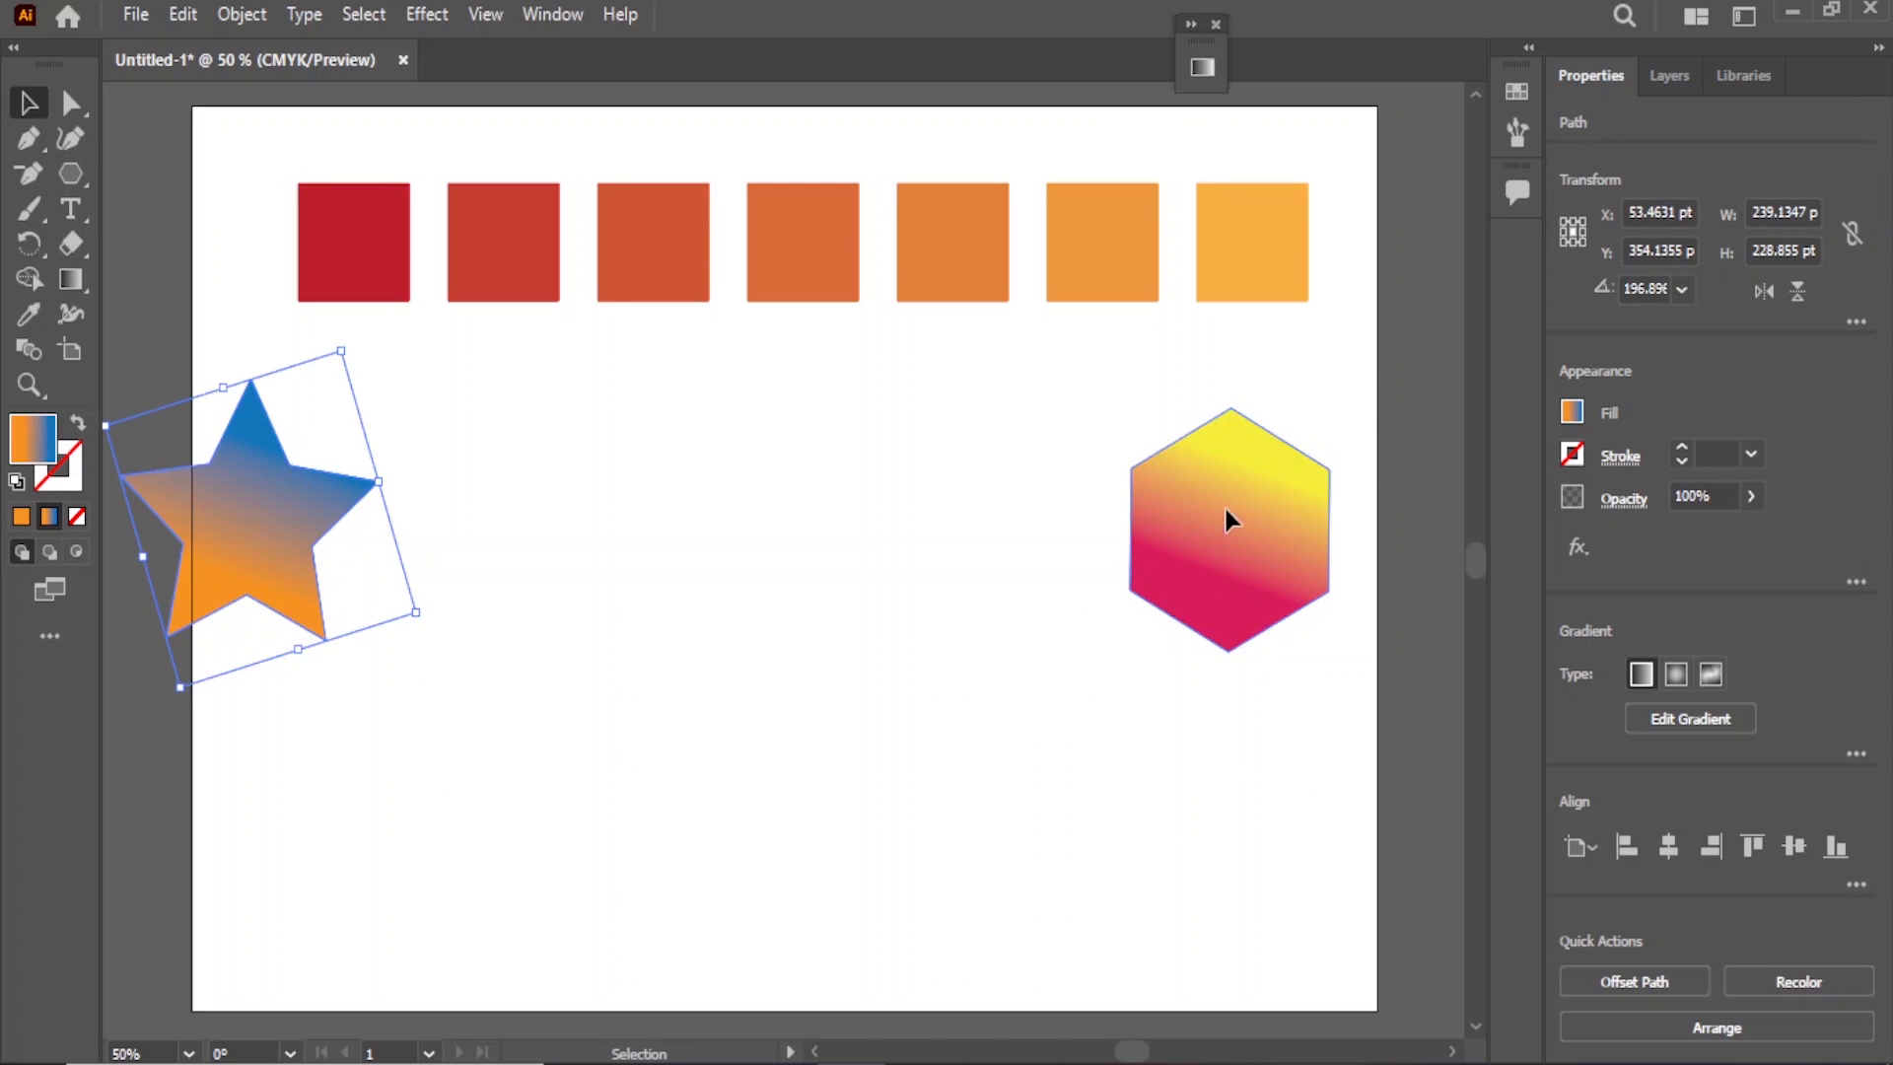
{"action": "left_click_drag", "start_coordinate": [1225, 508], "coordinate": [1248, 501]}
- Select the star and the hexagon and set the blend options to 900 specified steps
{"action": "left_click_drag", "start_coordinate": [148, 714], "coordinate": [1222, 609]}
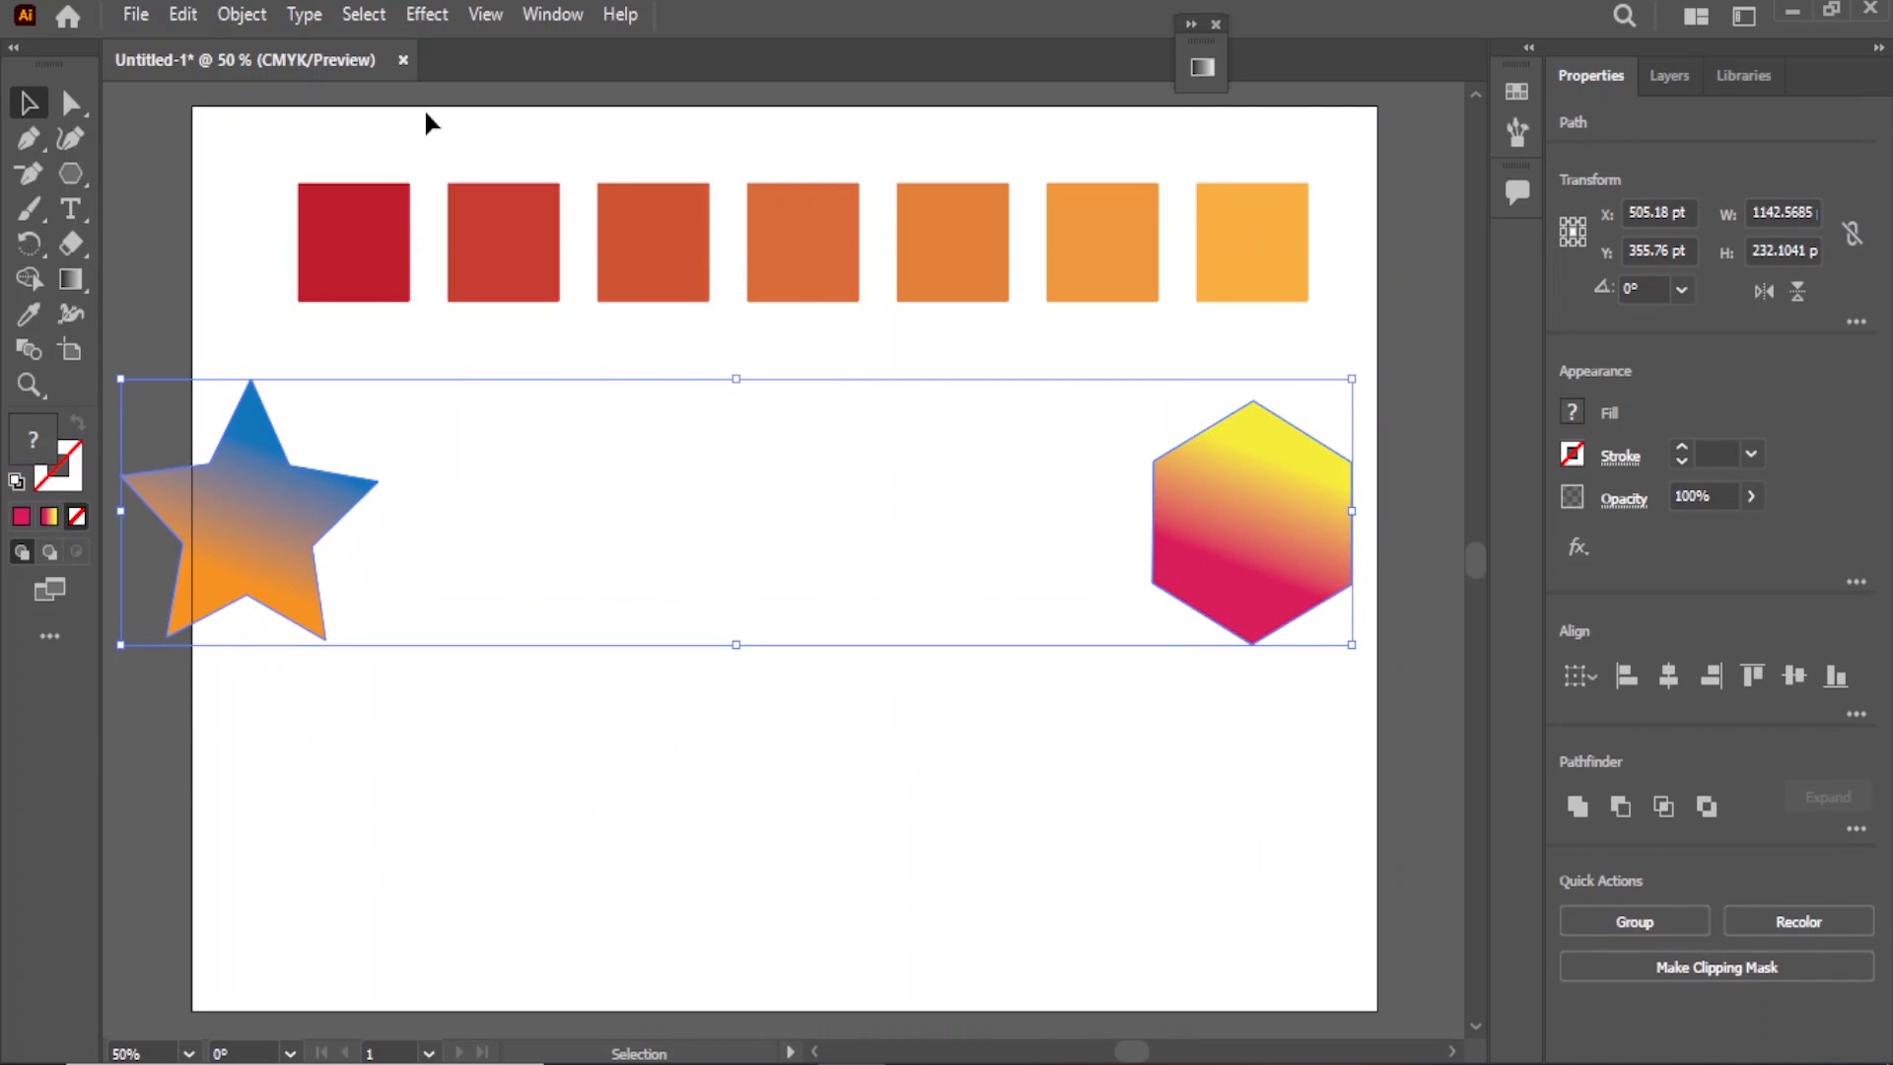
{"action": "left_click", "coordinate": [237, 15]}
{"action": "mouse_move", "coordinate": [365, 833]}
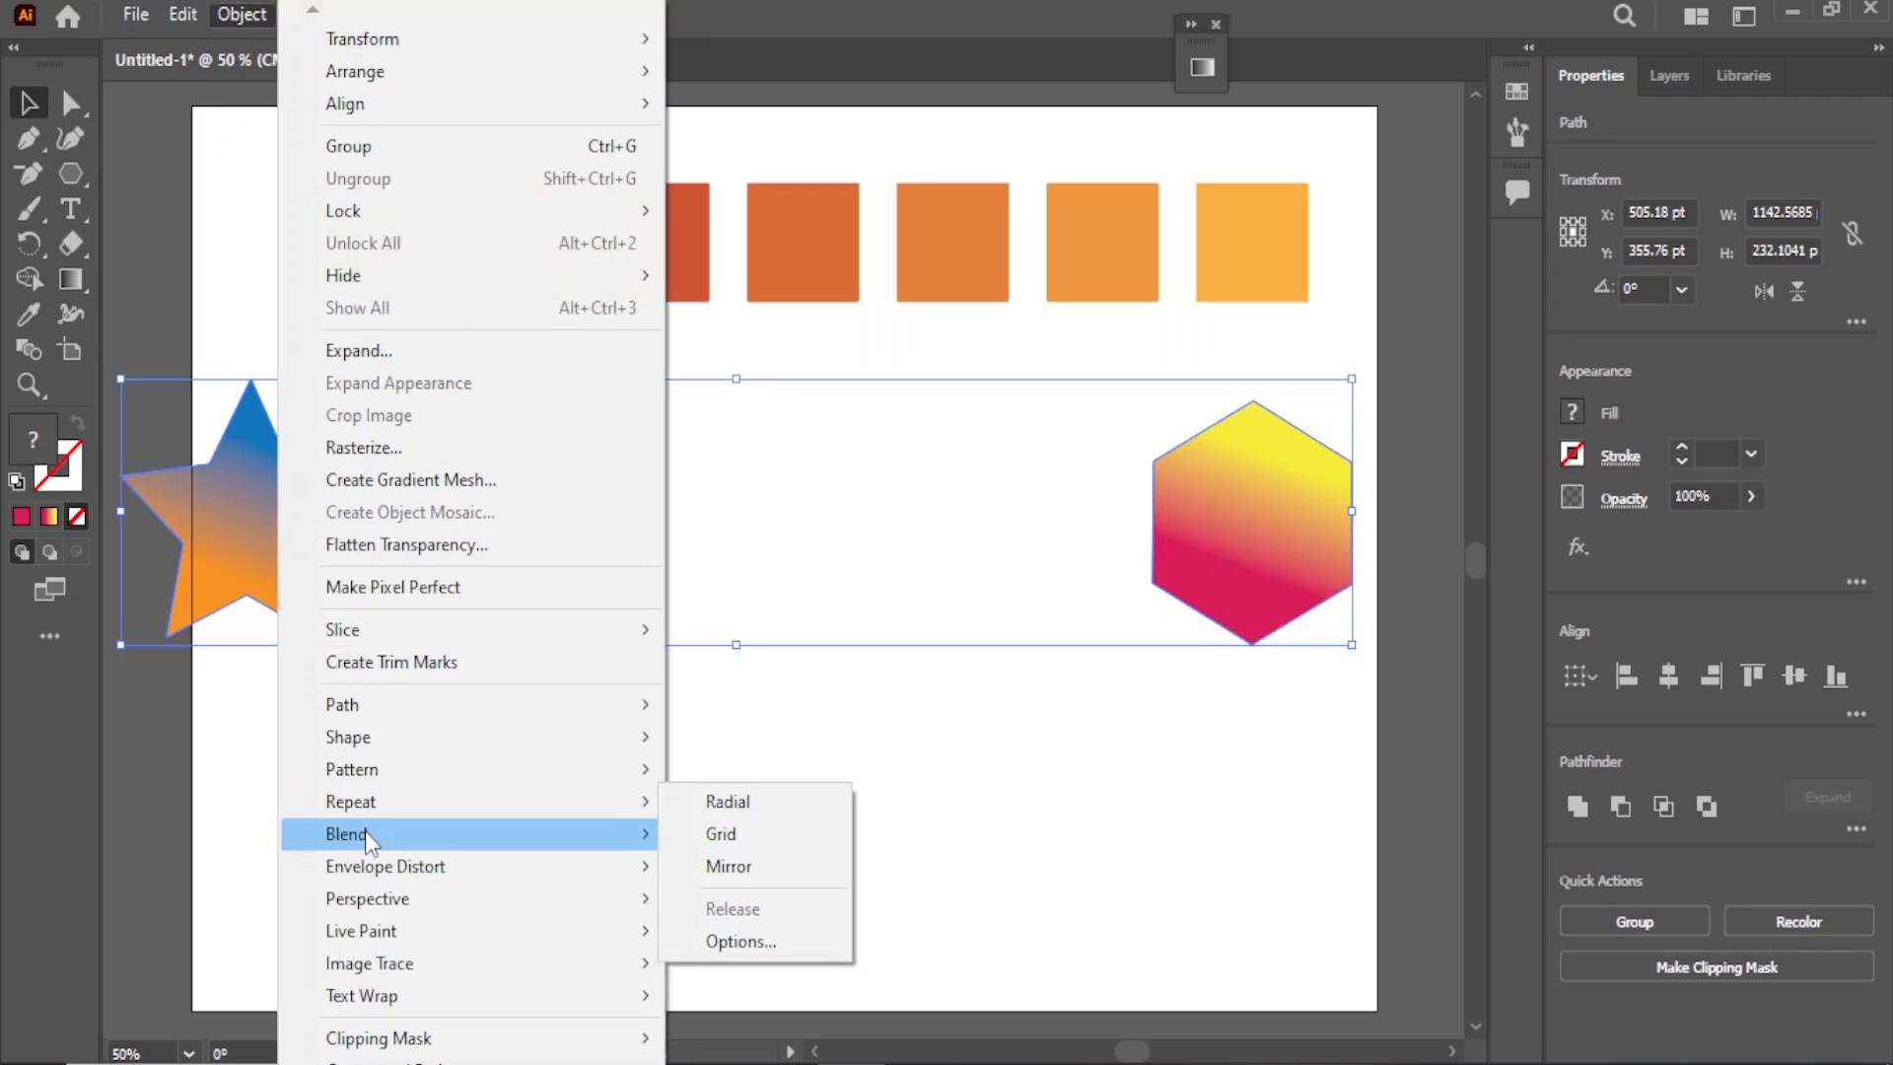
{"action": "left_click", "coordinate": [804, 910]}
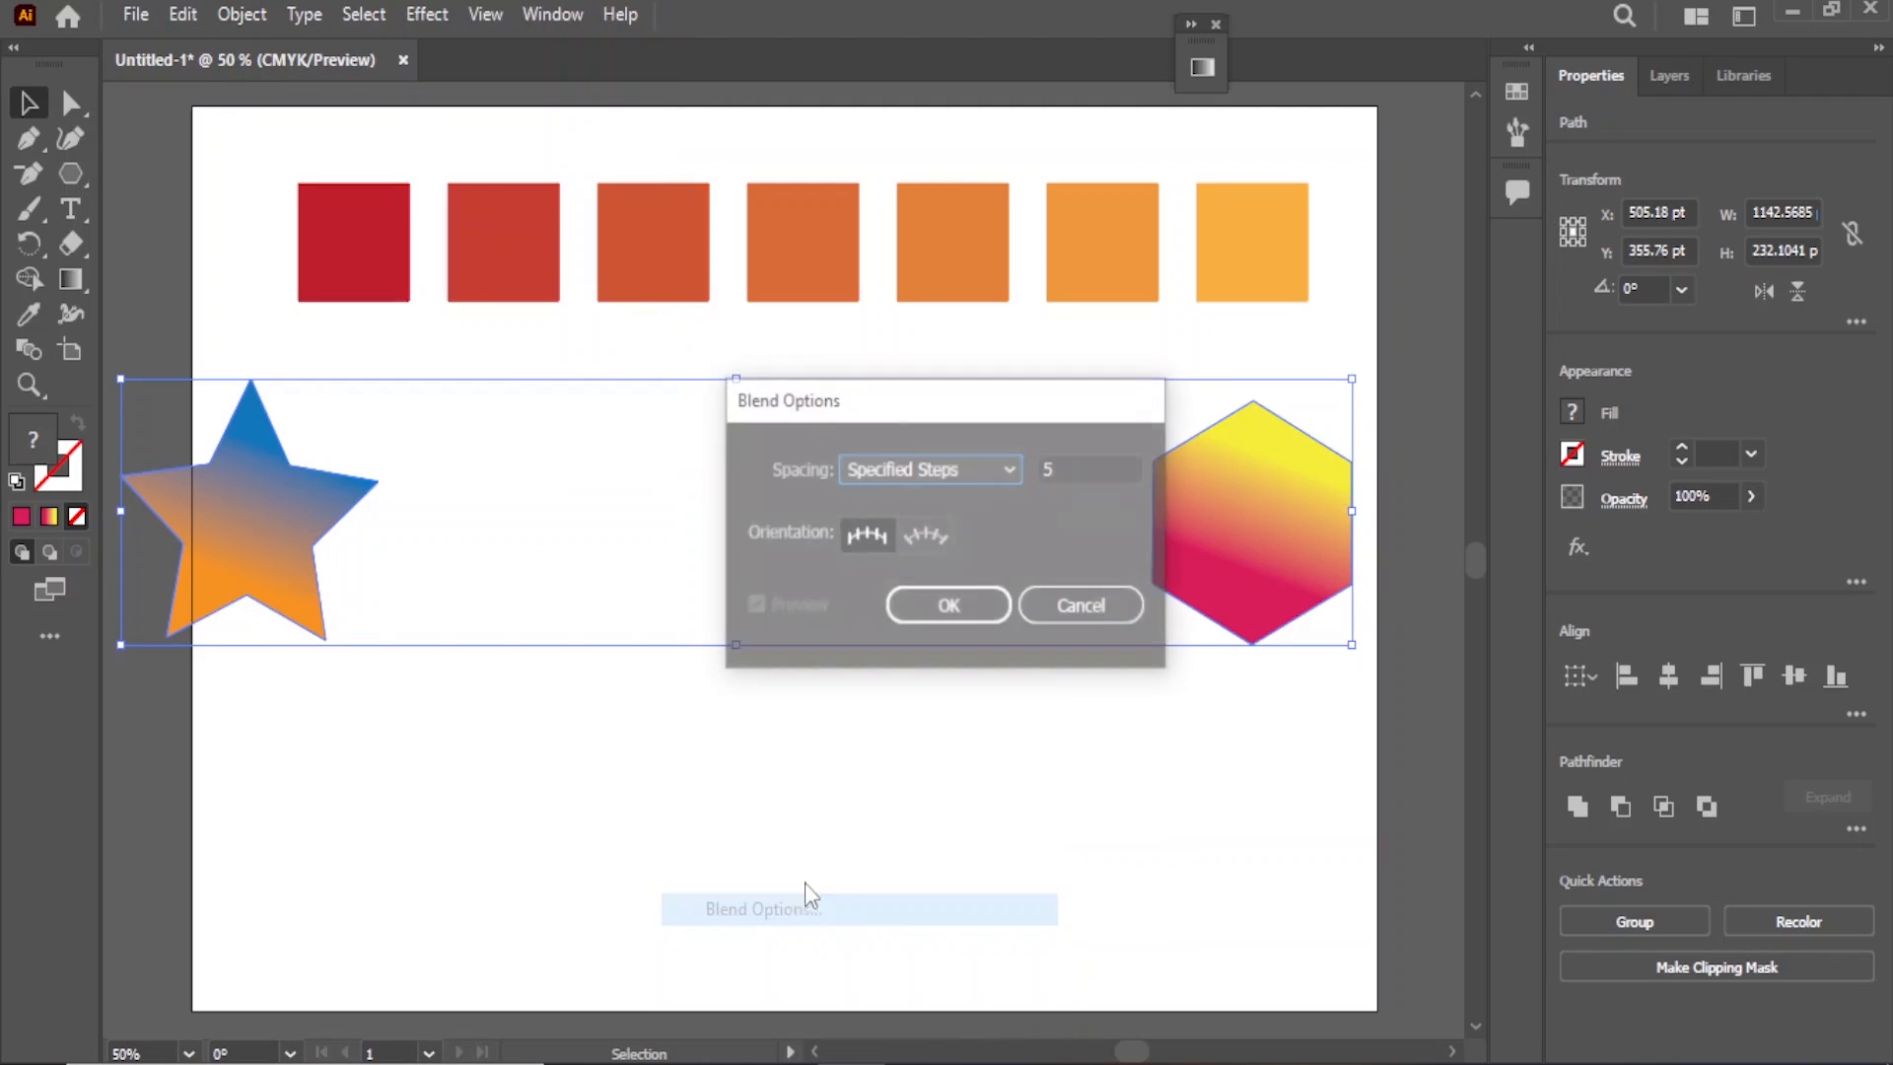
{"action": "key", "text": "Tab"}
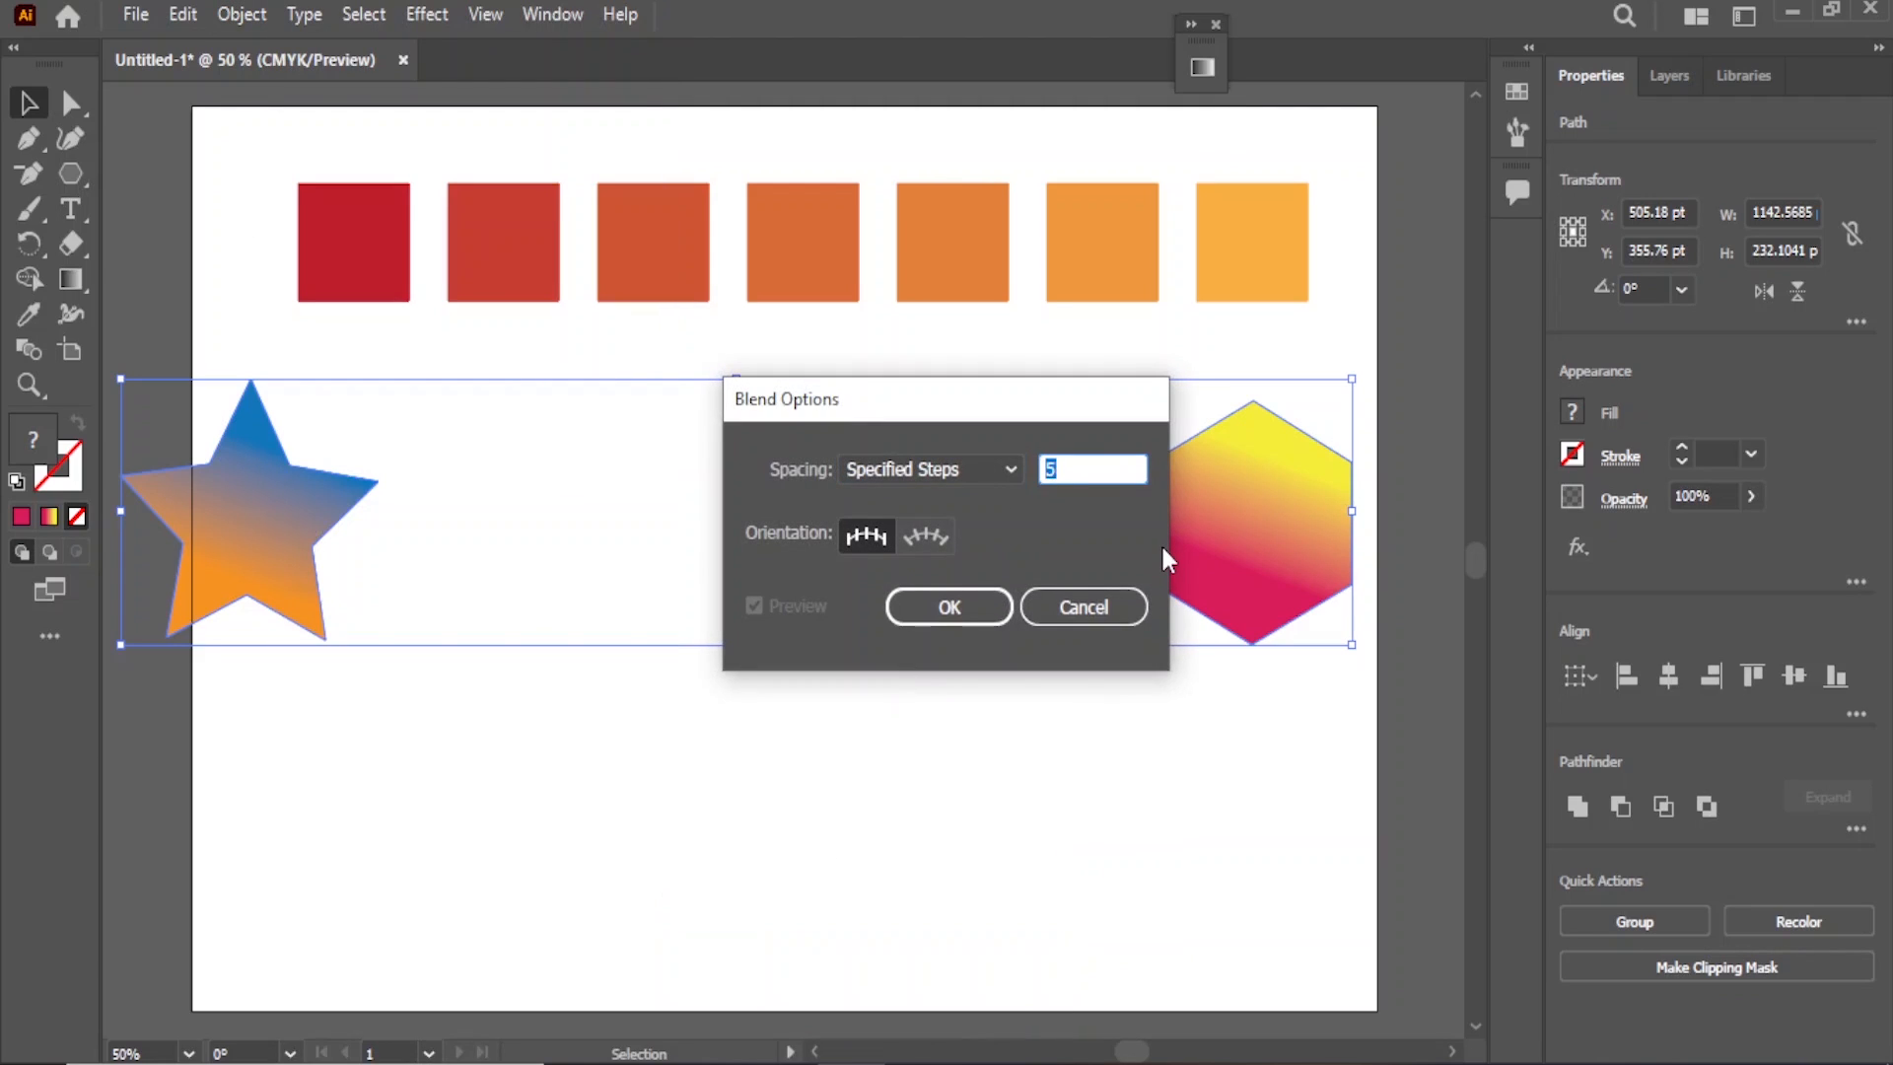
{"action": "type", "text": "900"}
{"action": "left_click", "coordinate": [942, 606]}
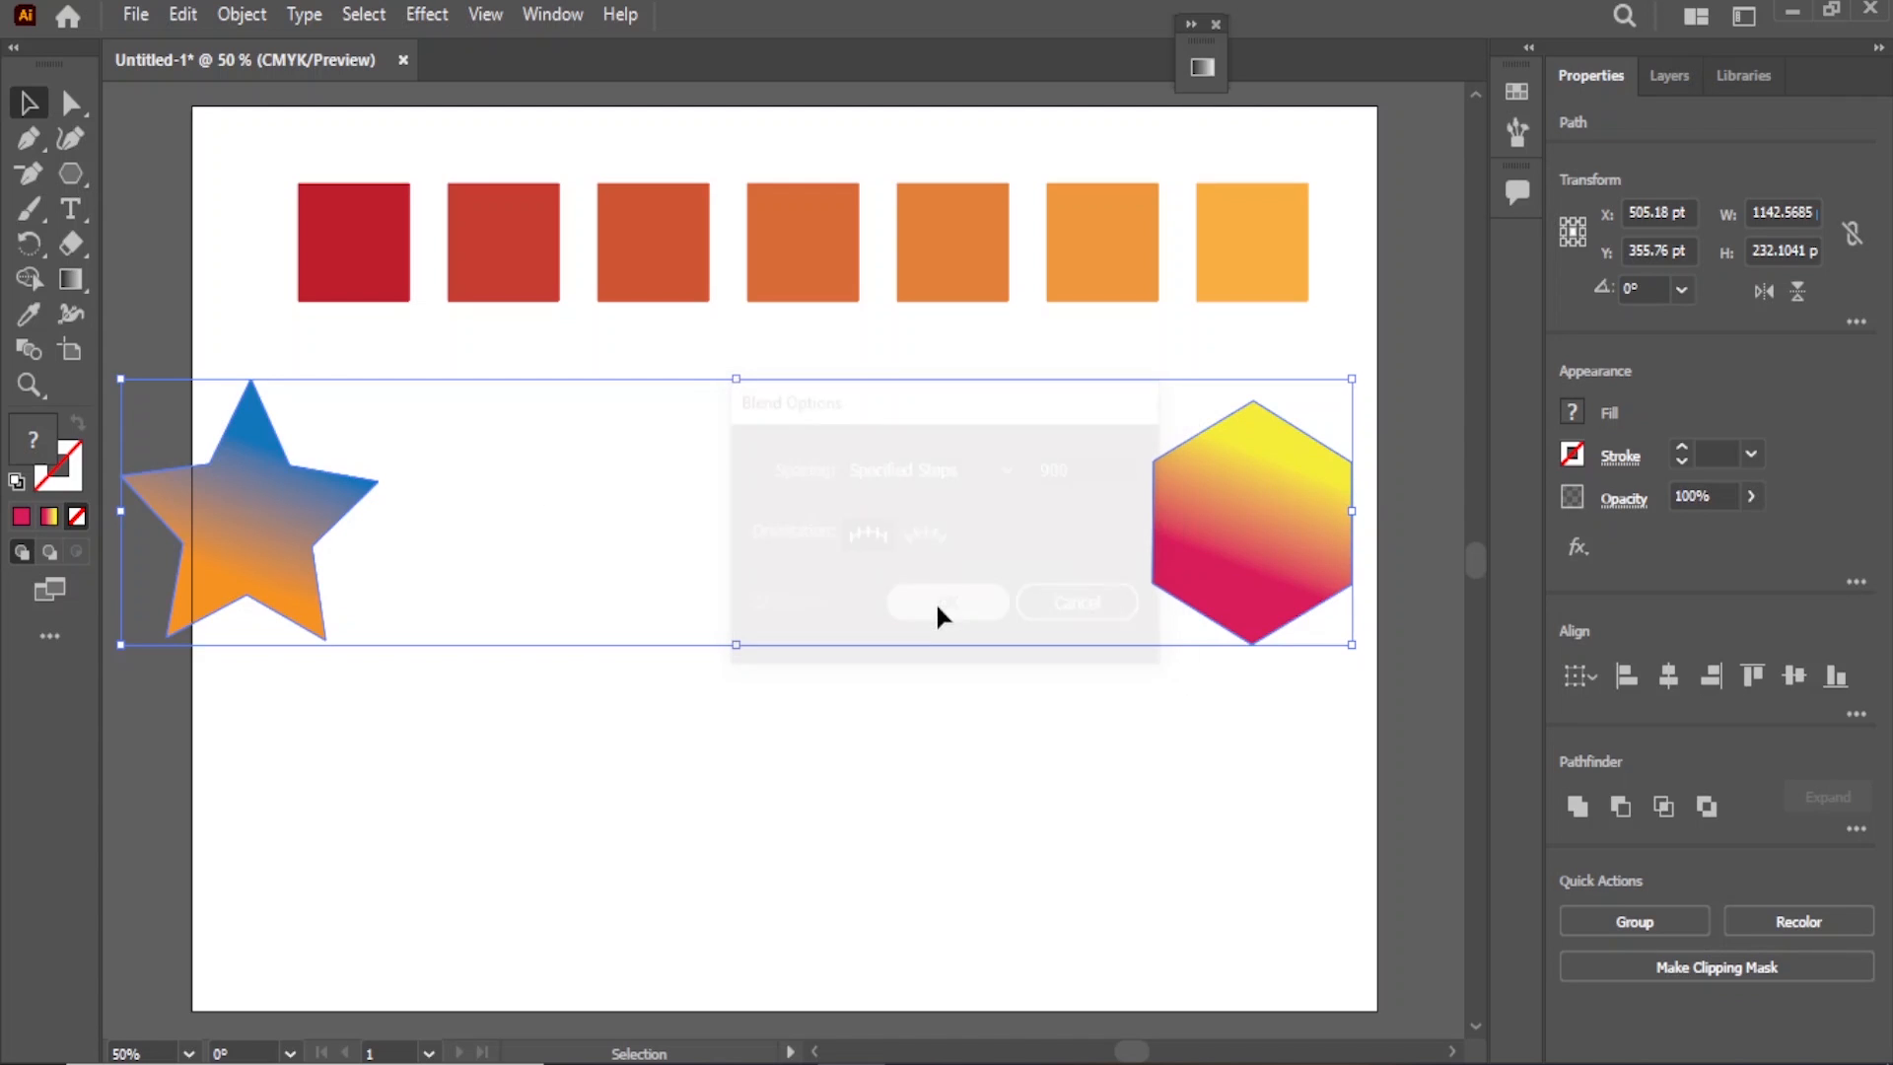
- Make a blend between the gradient star and the gradient hexagon
{"action": "left_click", "coordinate": [245, 12]}
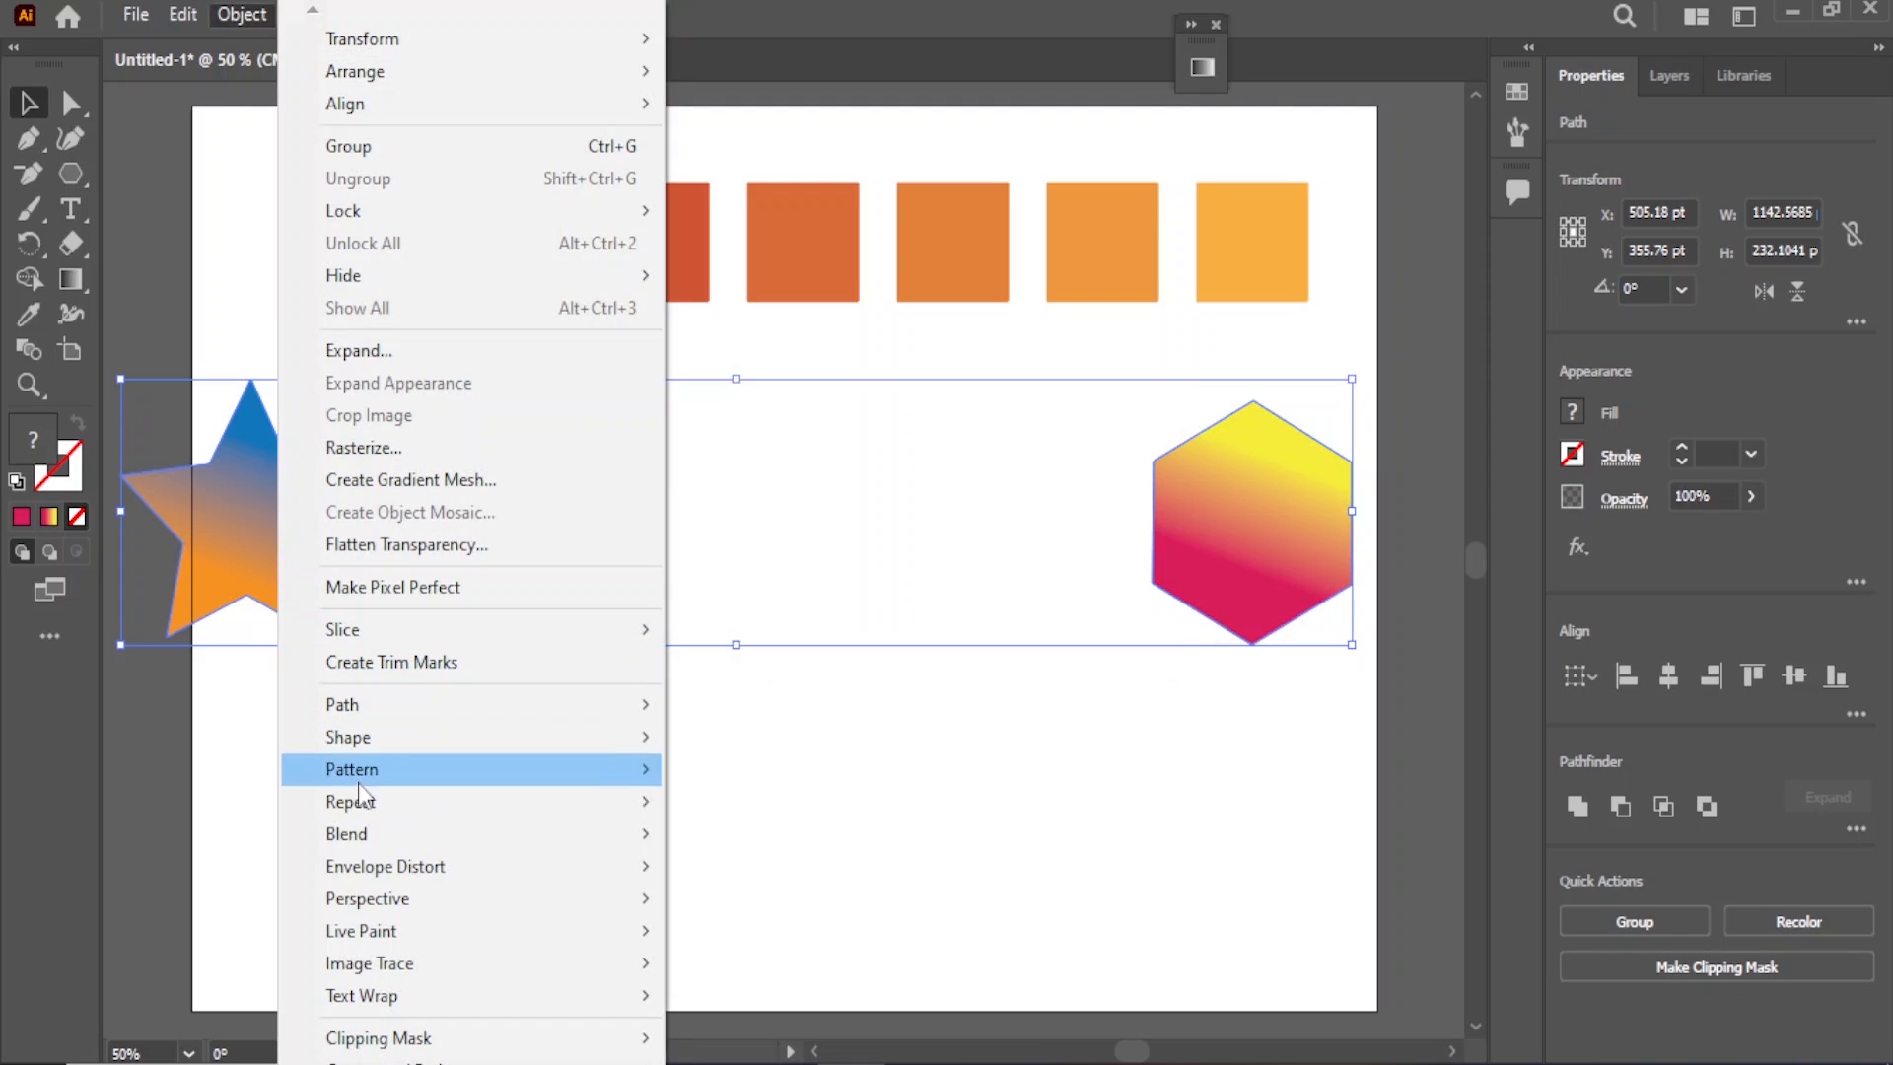
{"action": "mouse_move", "coordinate": [360, 846]}
{"action": "left_click", "coordinate": [710, 838]}
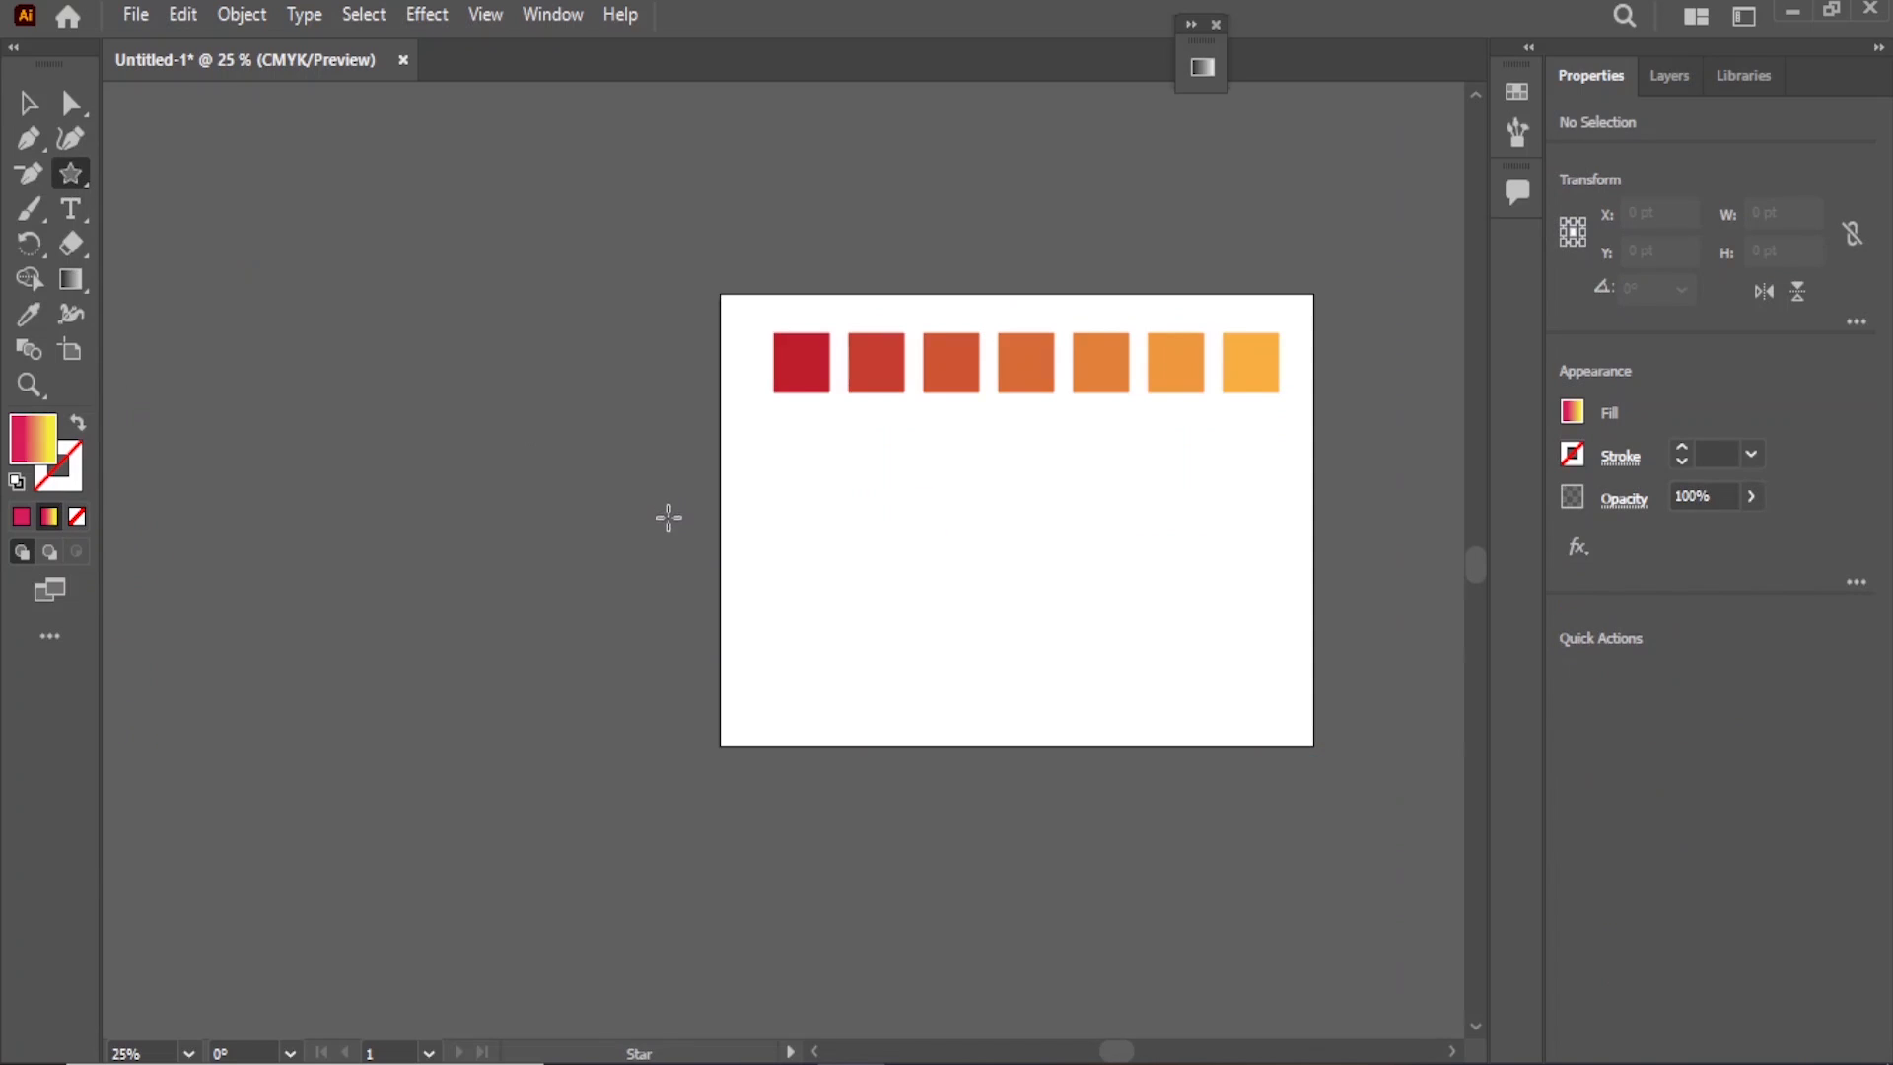
- Fill the large star with a linear pink-to-yellow gradient, placing the pink stop at about 29%
{"action": "left_click", "coordinate": [27, 102]}
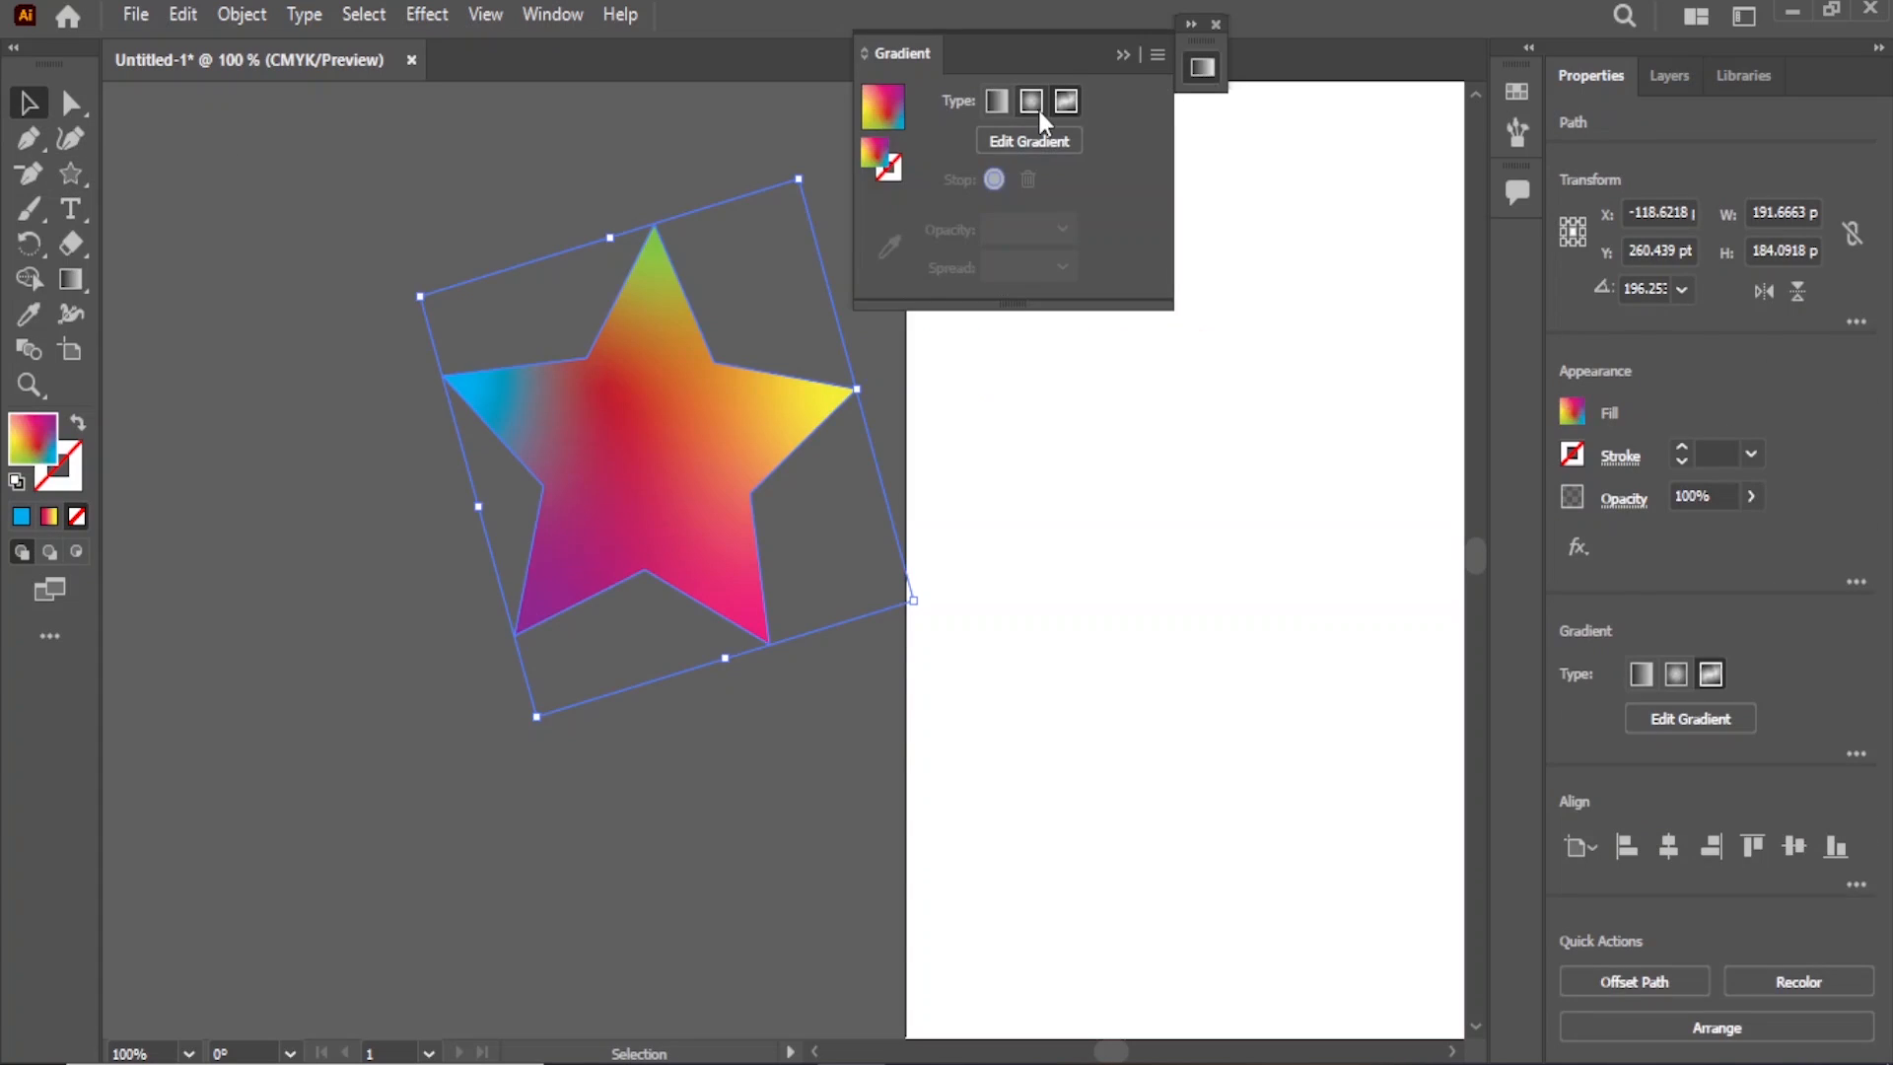
{"action": "left_click", "coordinate": [1032, 102]}
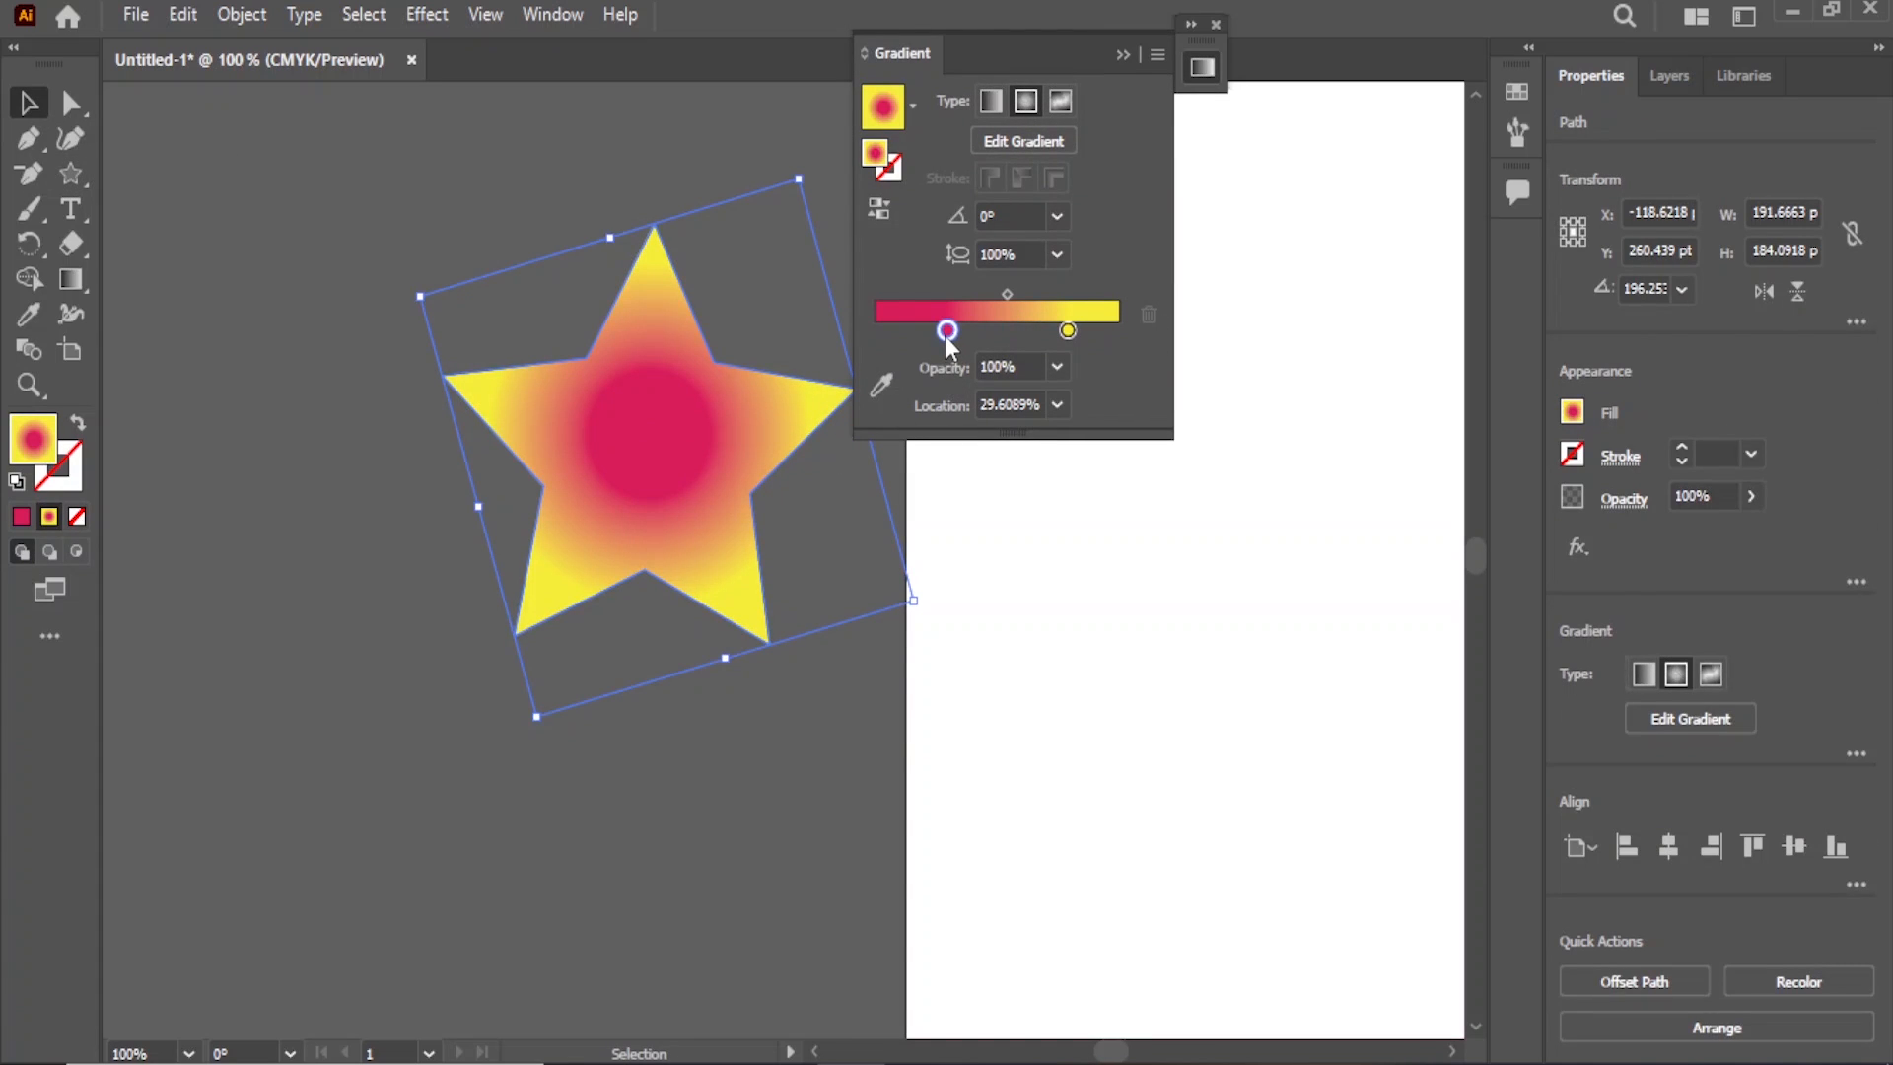
{"action": "left_click_drag", "start_coordinate": [946, 340], "coordinate": [944, 339]}
{"action": "left_click", "coordinate": [991, 102]}
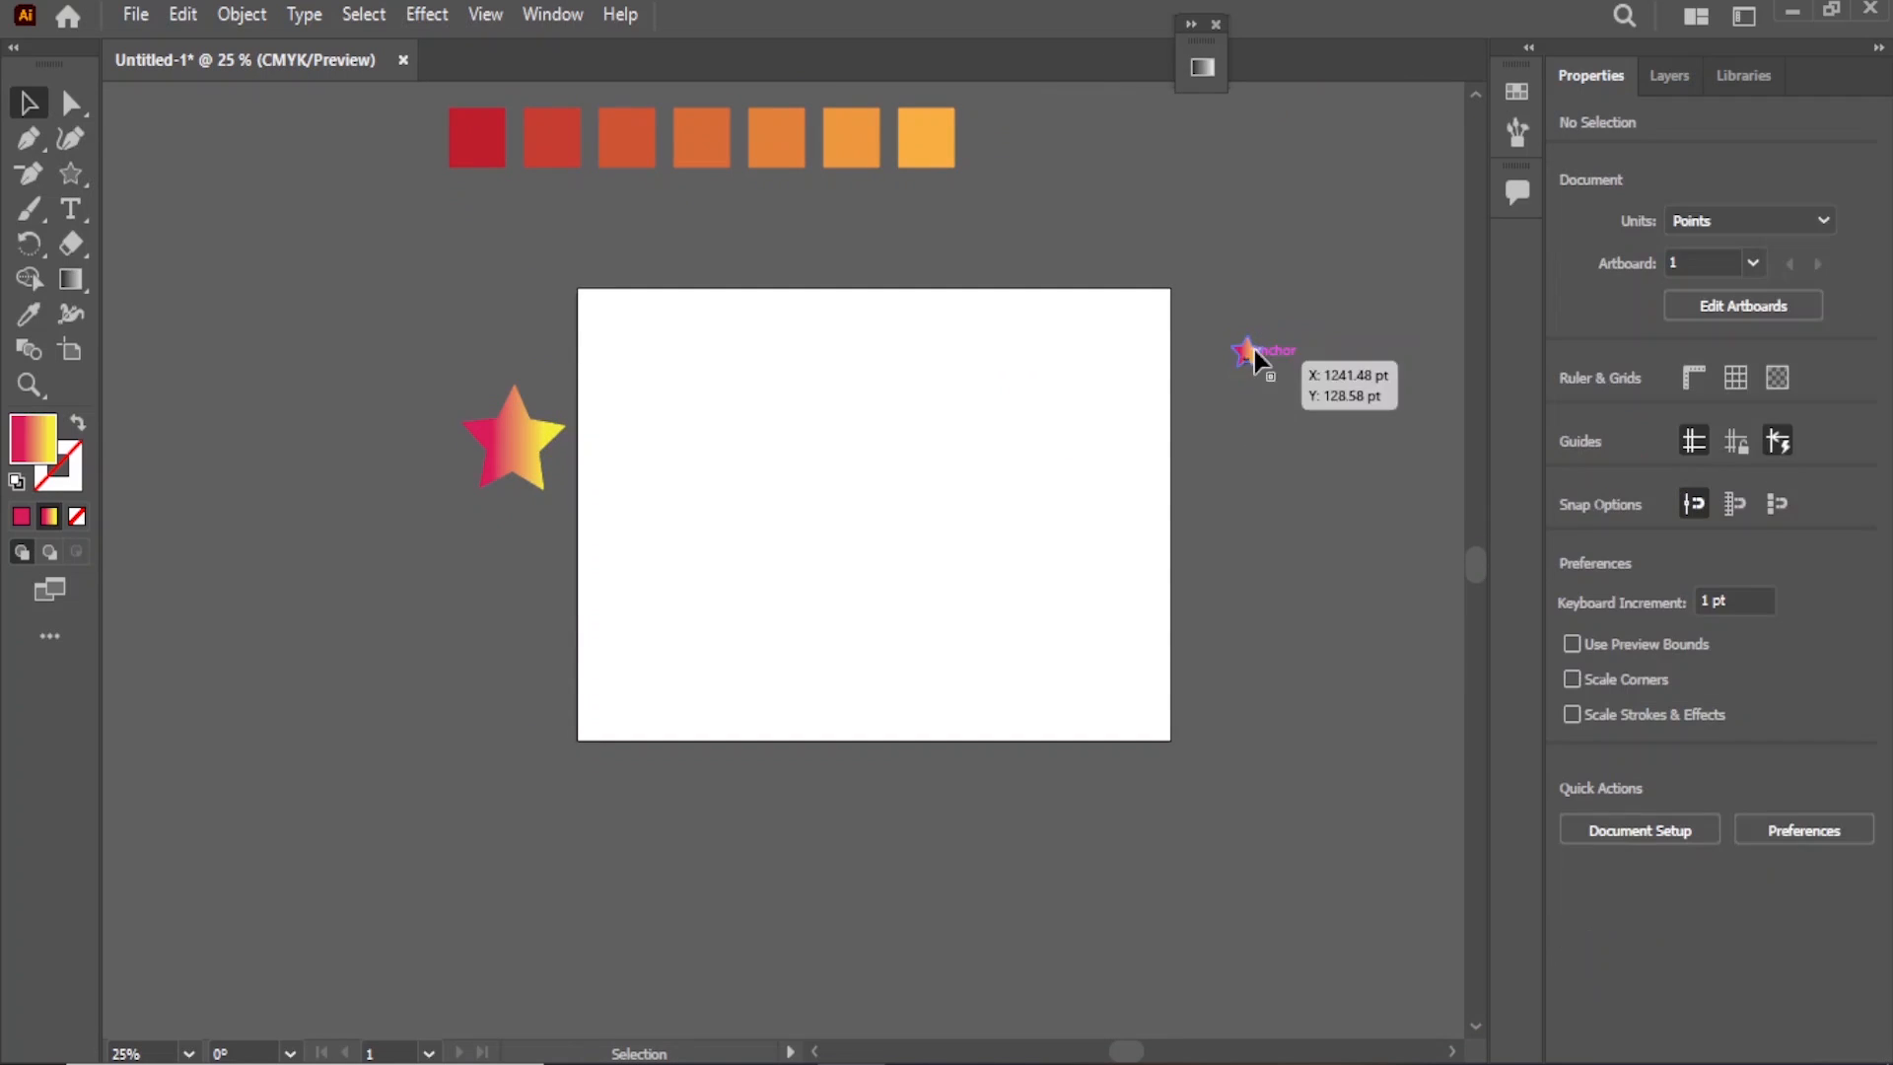
- Select the large and the small gradient star and confirm the blend options with 900 specified steps
{"action": "left_click_drag", "start_coordinate": [1292, 296], "coordinate": [381, 522]}
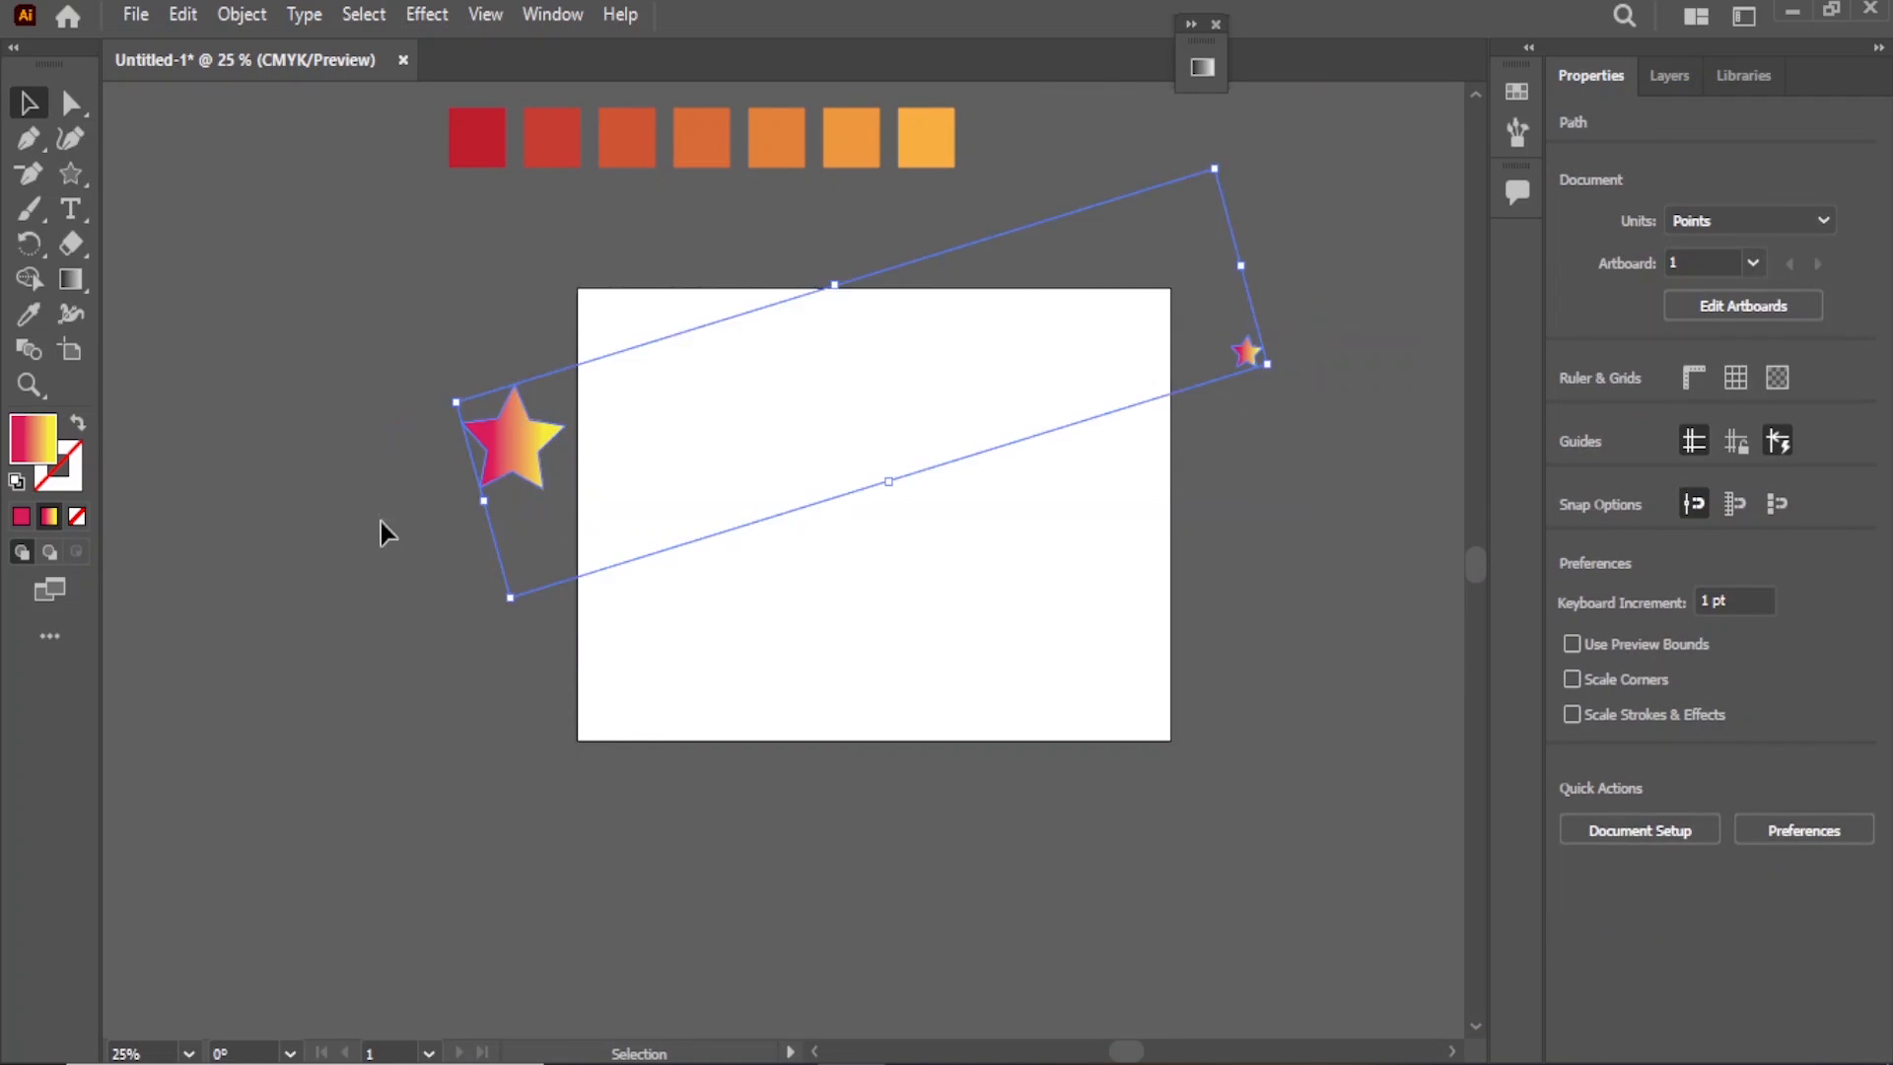
{"action": "left_click", "coordinate": [240, 13]}
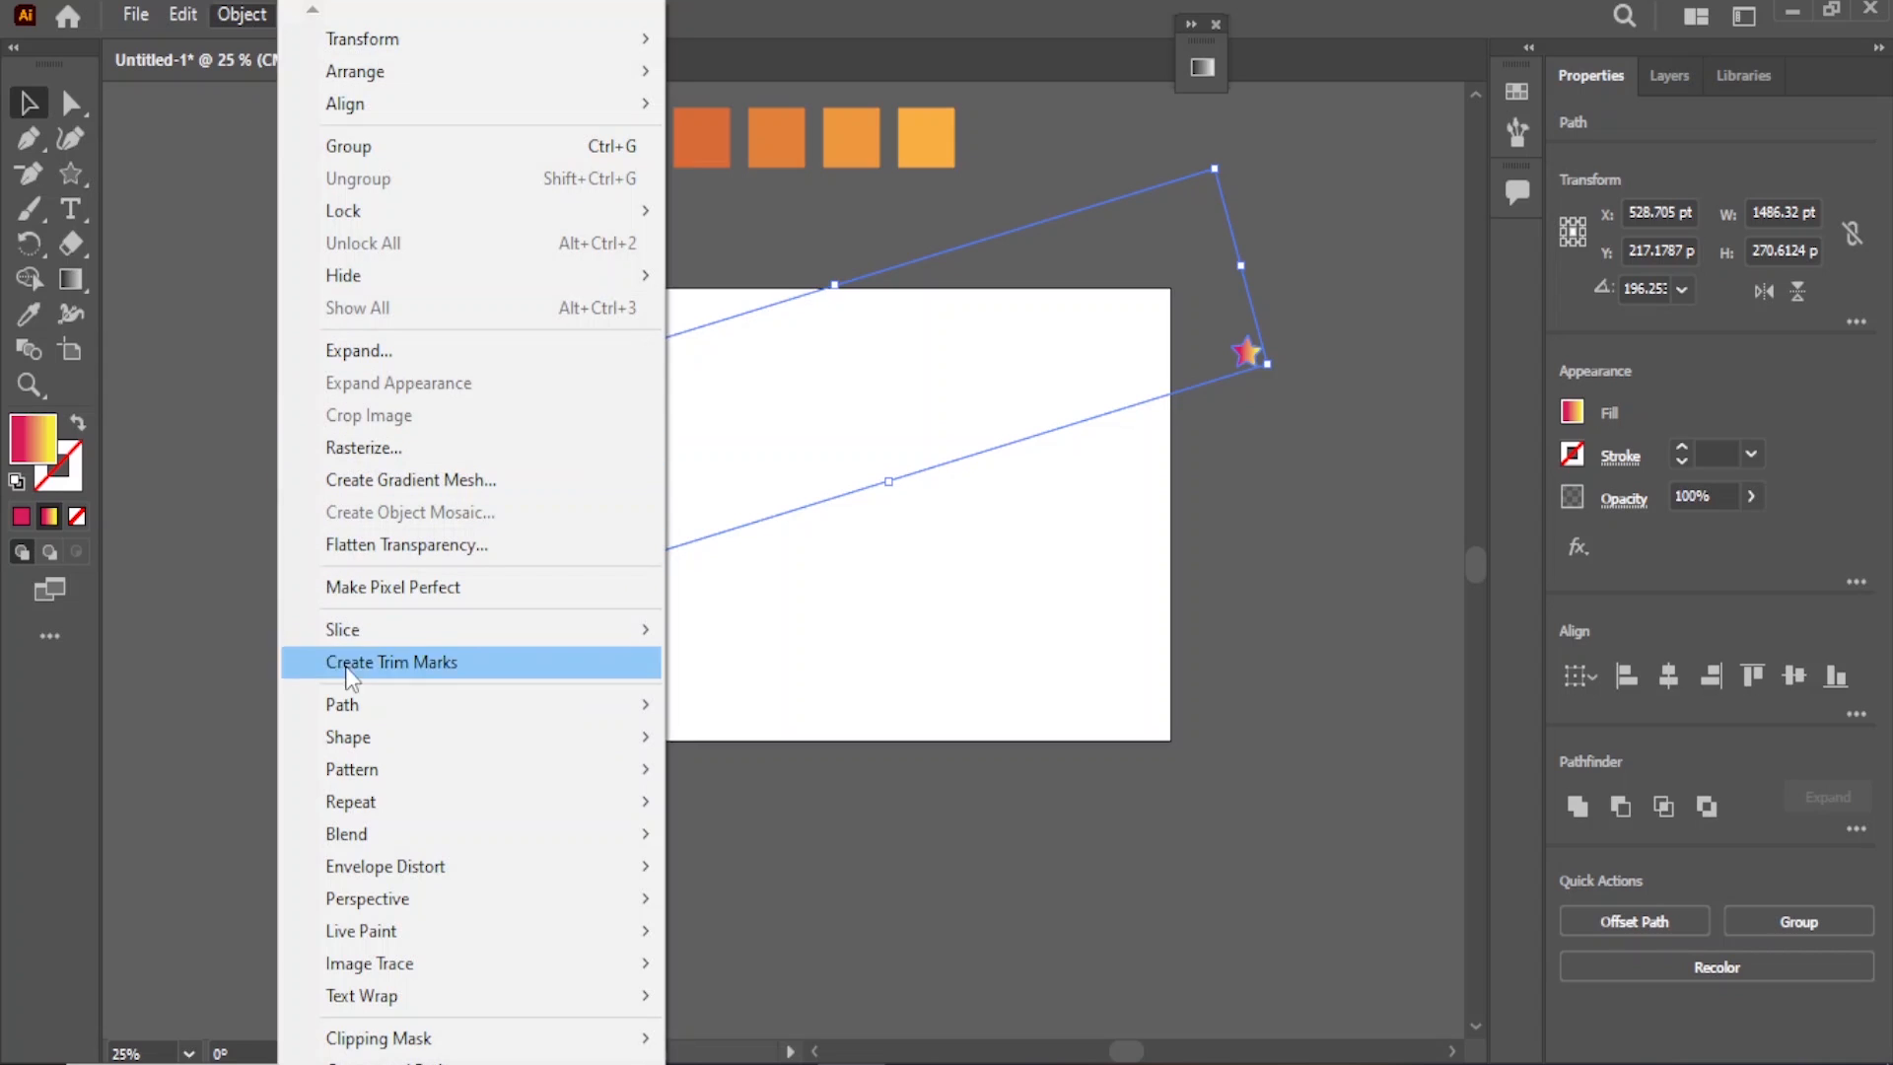
{"action": "mouse_move", "coordinate": [382, 844]}
{"action": "left_click", "coordinate": [787, 908]}
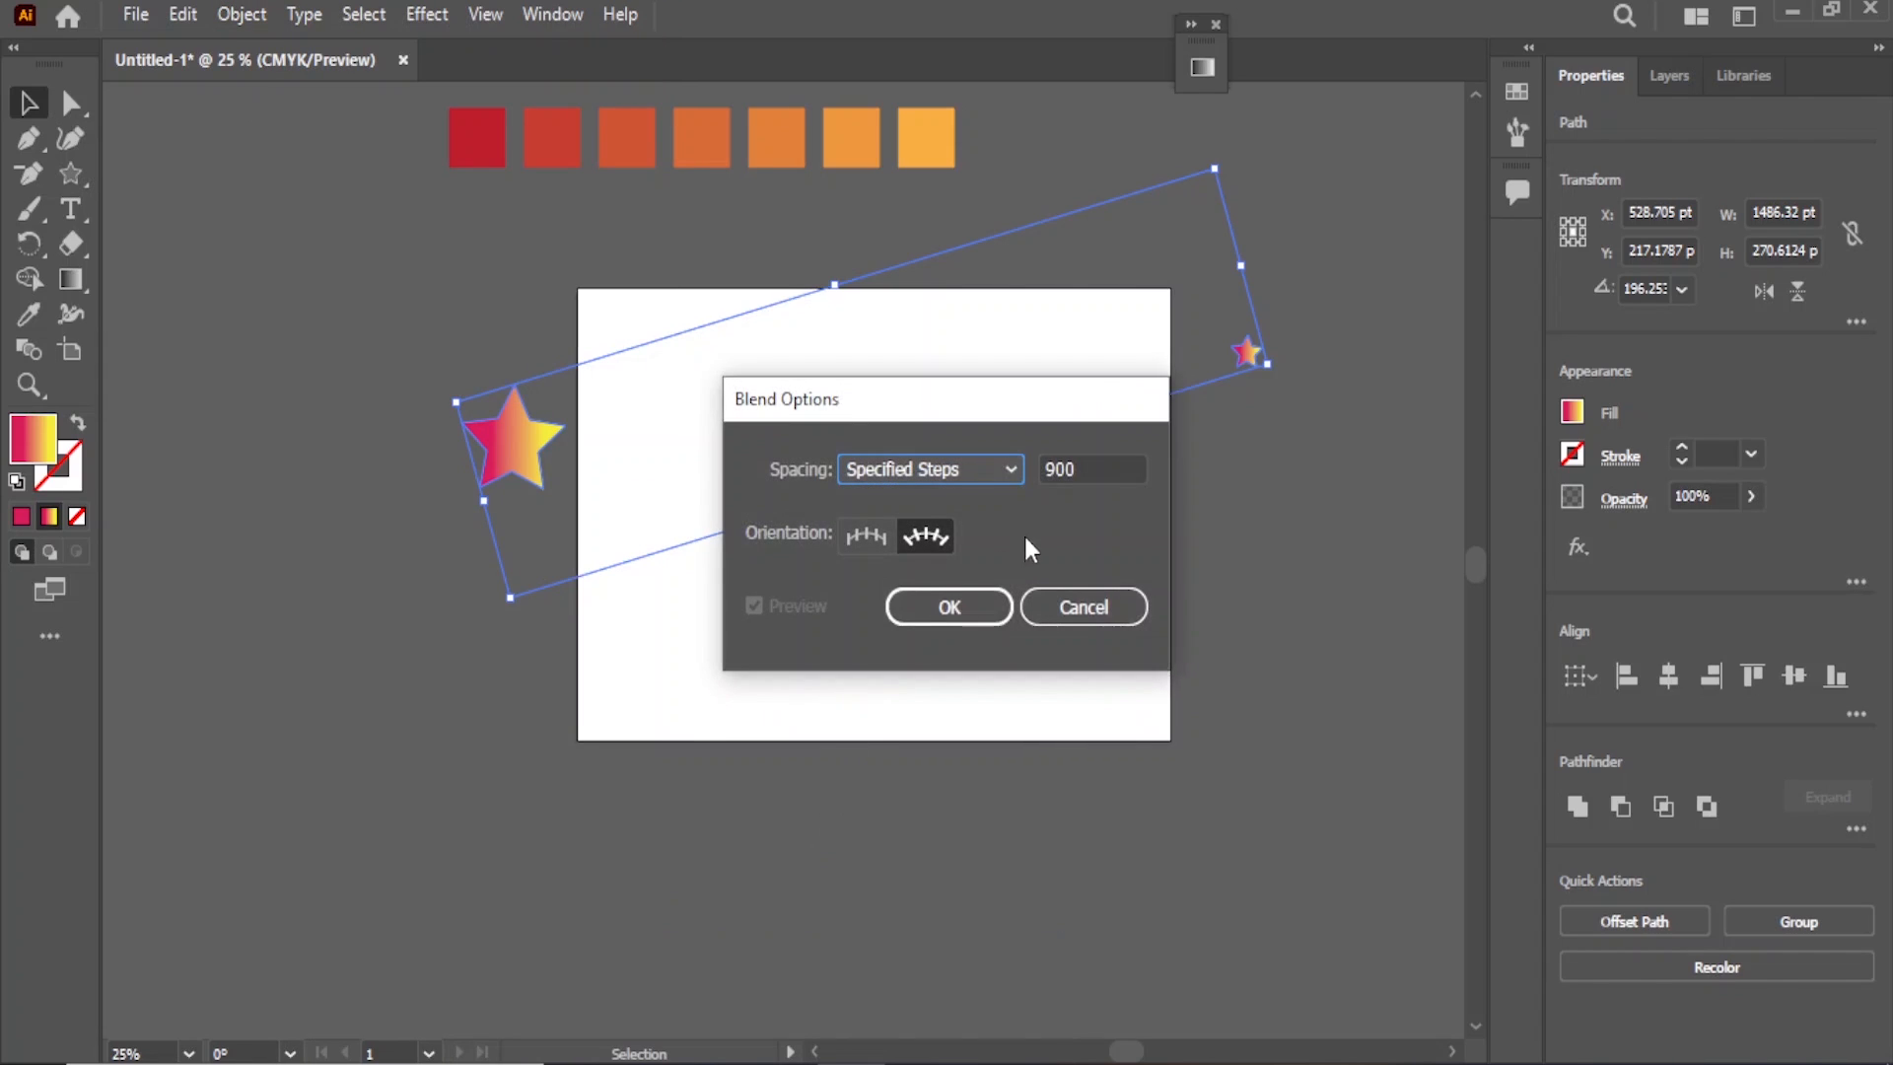
{"action": "left_click", "coordinate": [948, 606]}
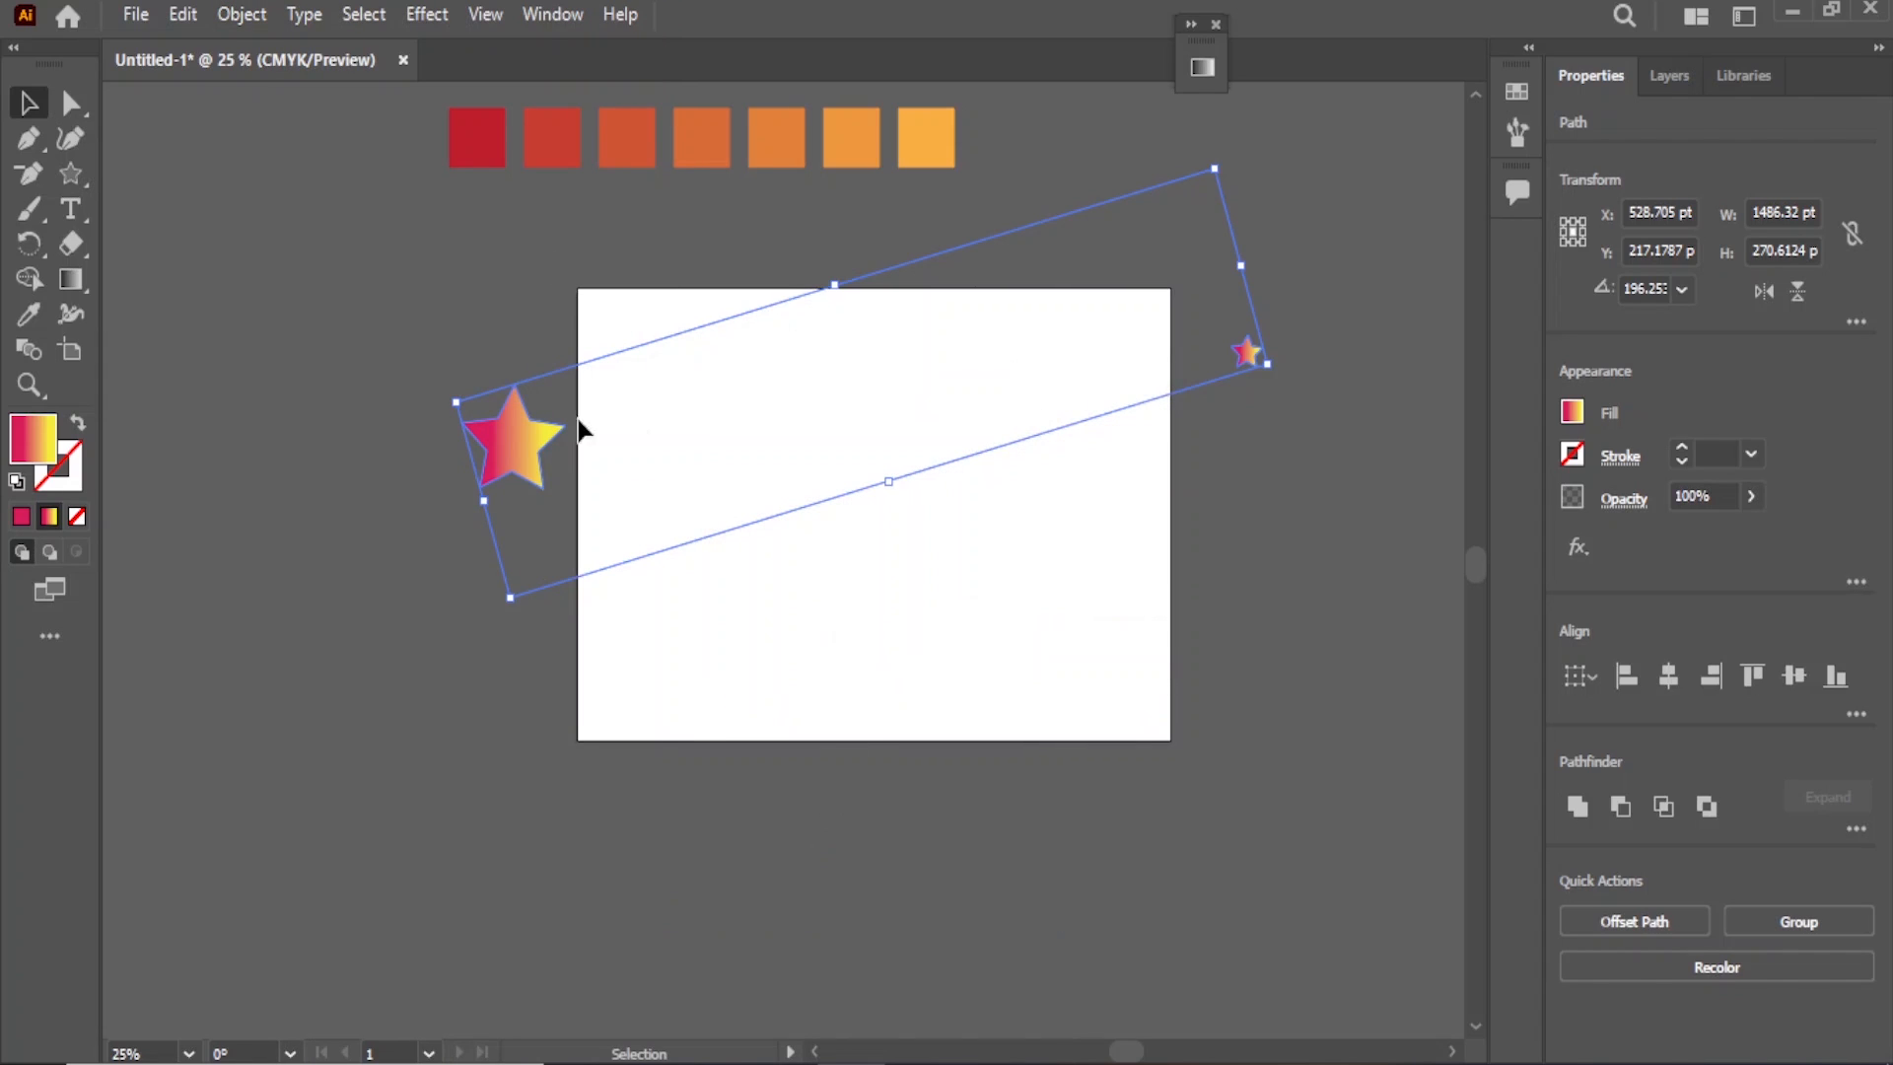
- Make a blend between the two gradient stars and move it up to the artboard's upper edge
{"action": "left_click", "coordinate": [240, 14]}
{"action": "mouse_move", "coordinate": [394, 833]}
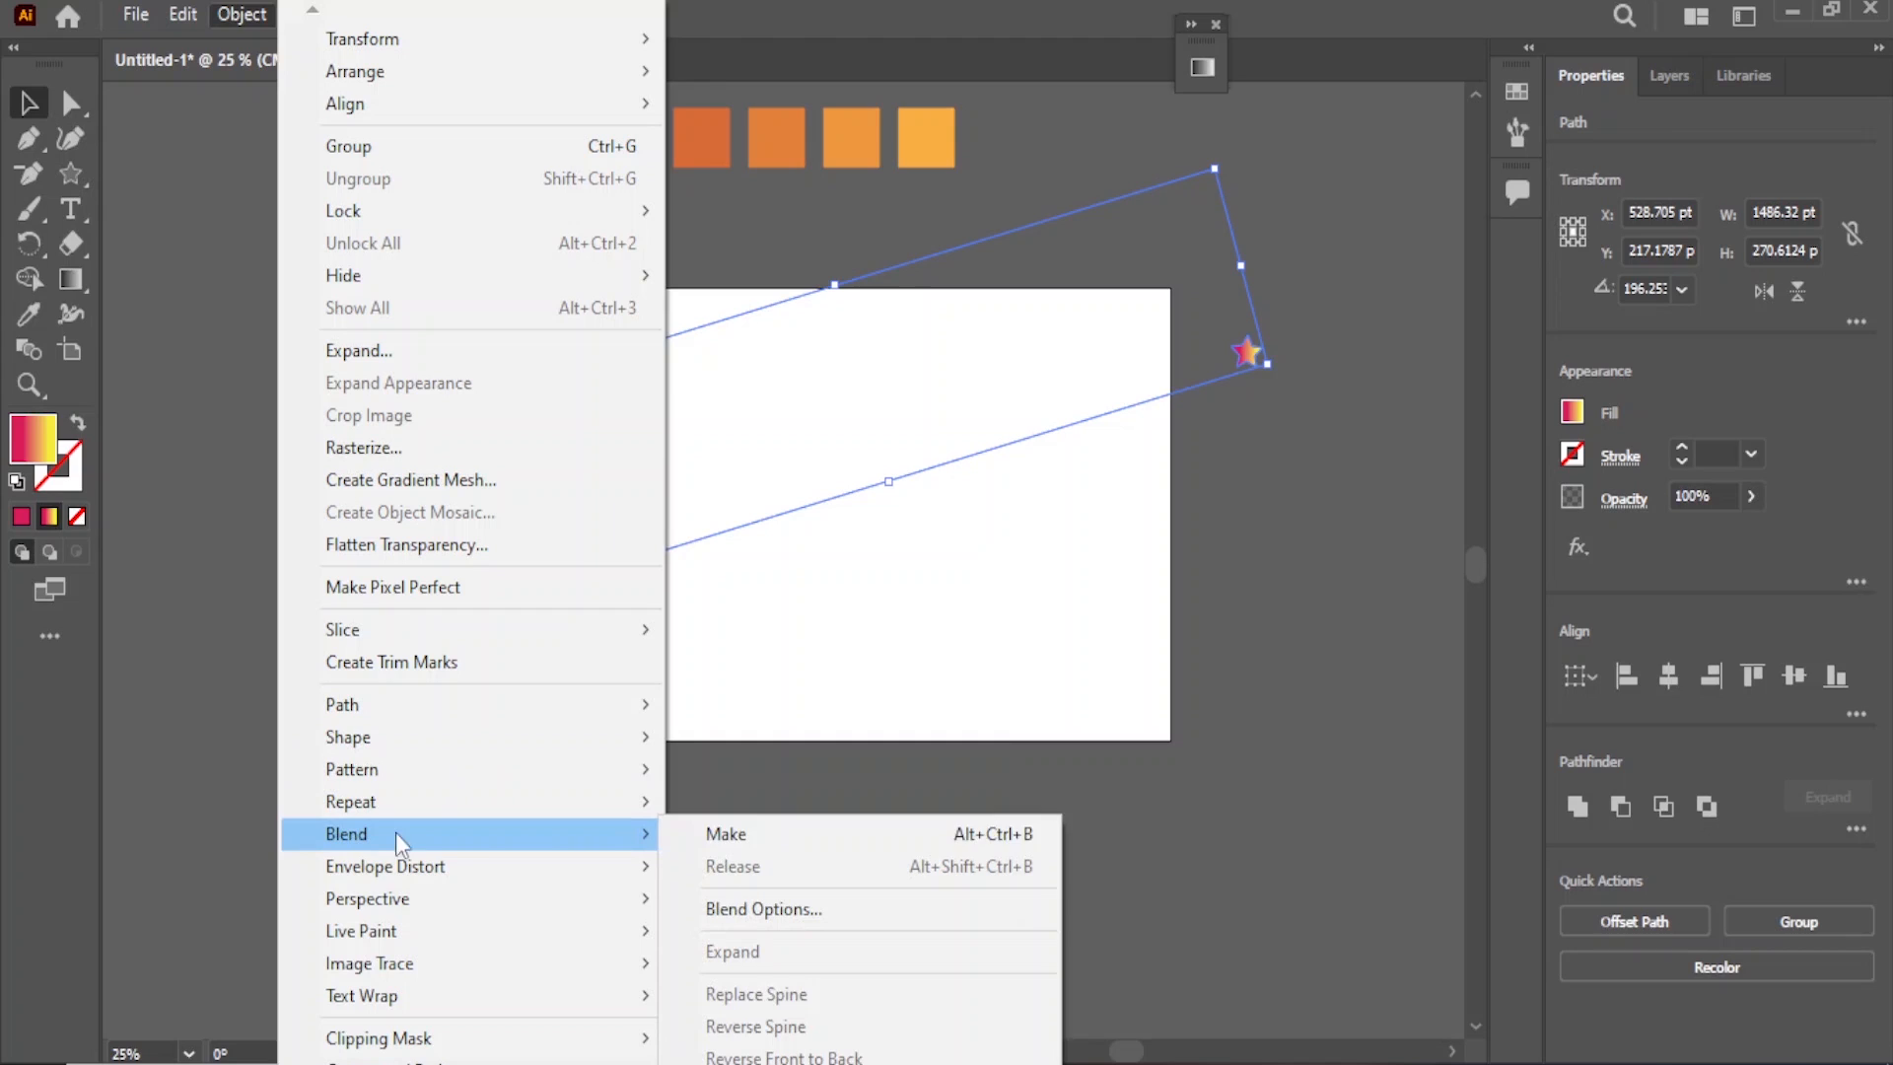
{"action": "left_click", "coordinate": [766, 830]}
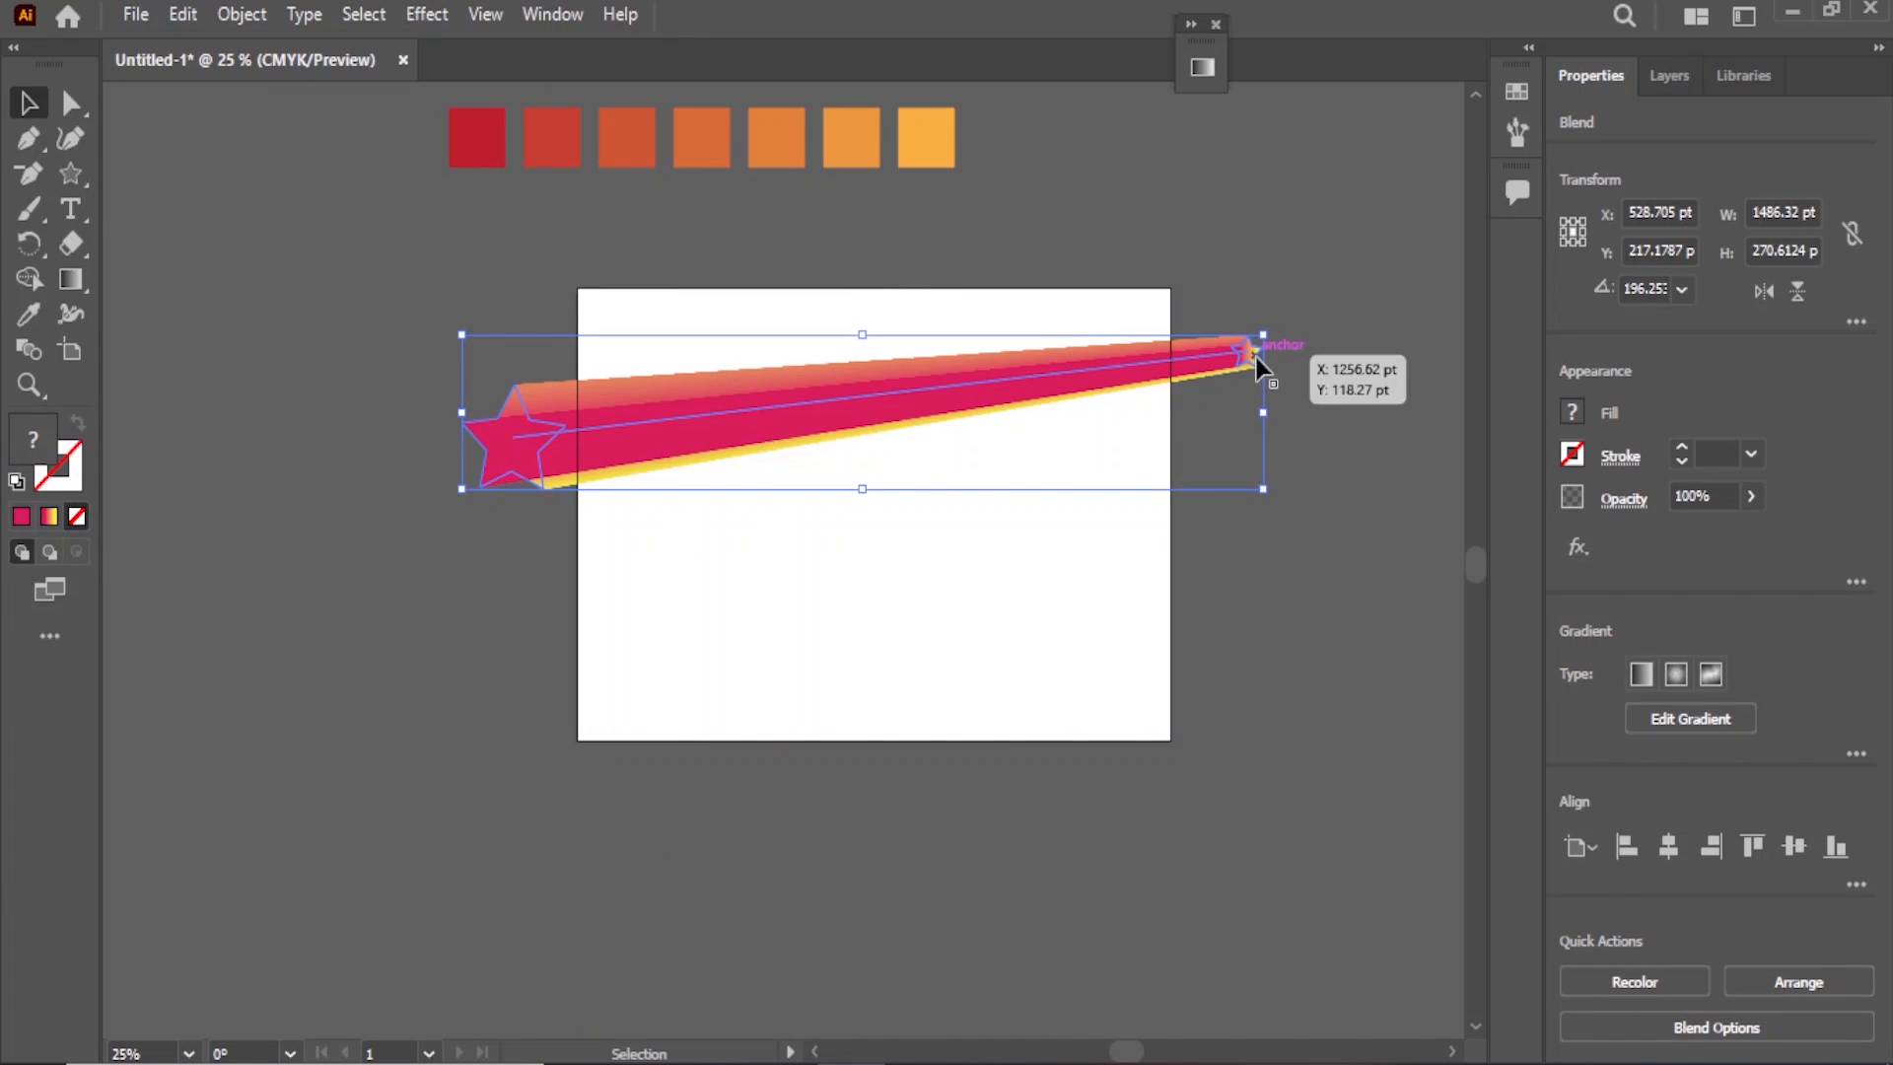
{"action": "mouse_move", "coordinate": [1254, 357]}
{"action": "left_mouse_down"}
{"action": "mouse_move", "coordinate": [1254, 342]}
{"action": "mouse_move", "coordinate": [1277, 385]}
{"action": "mouse_move", "coordinate": [1263, 371]}
{"action": "left_mouse_up"}
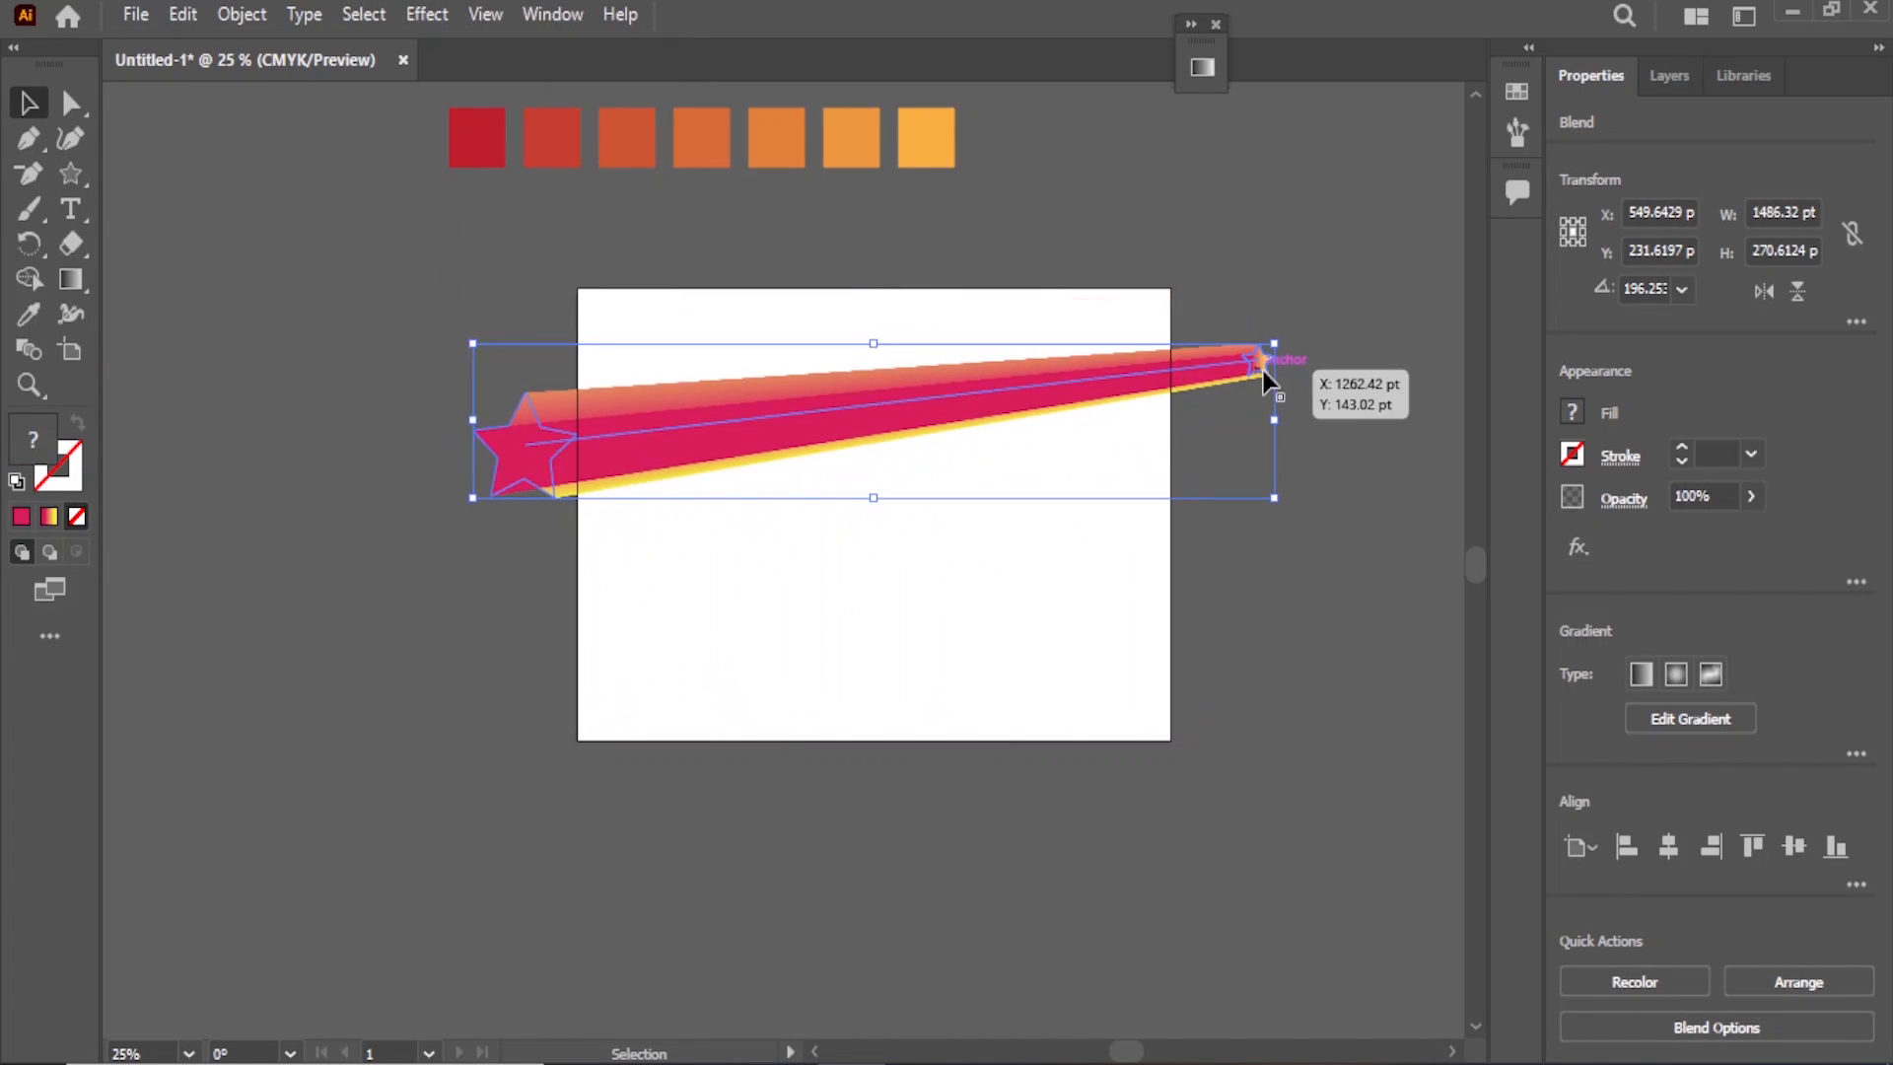
{"action": "left_click_drag", "start_coordinate": [1001, 405], "coordinate": [942, 329]}
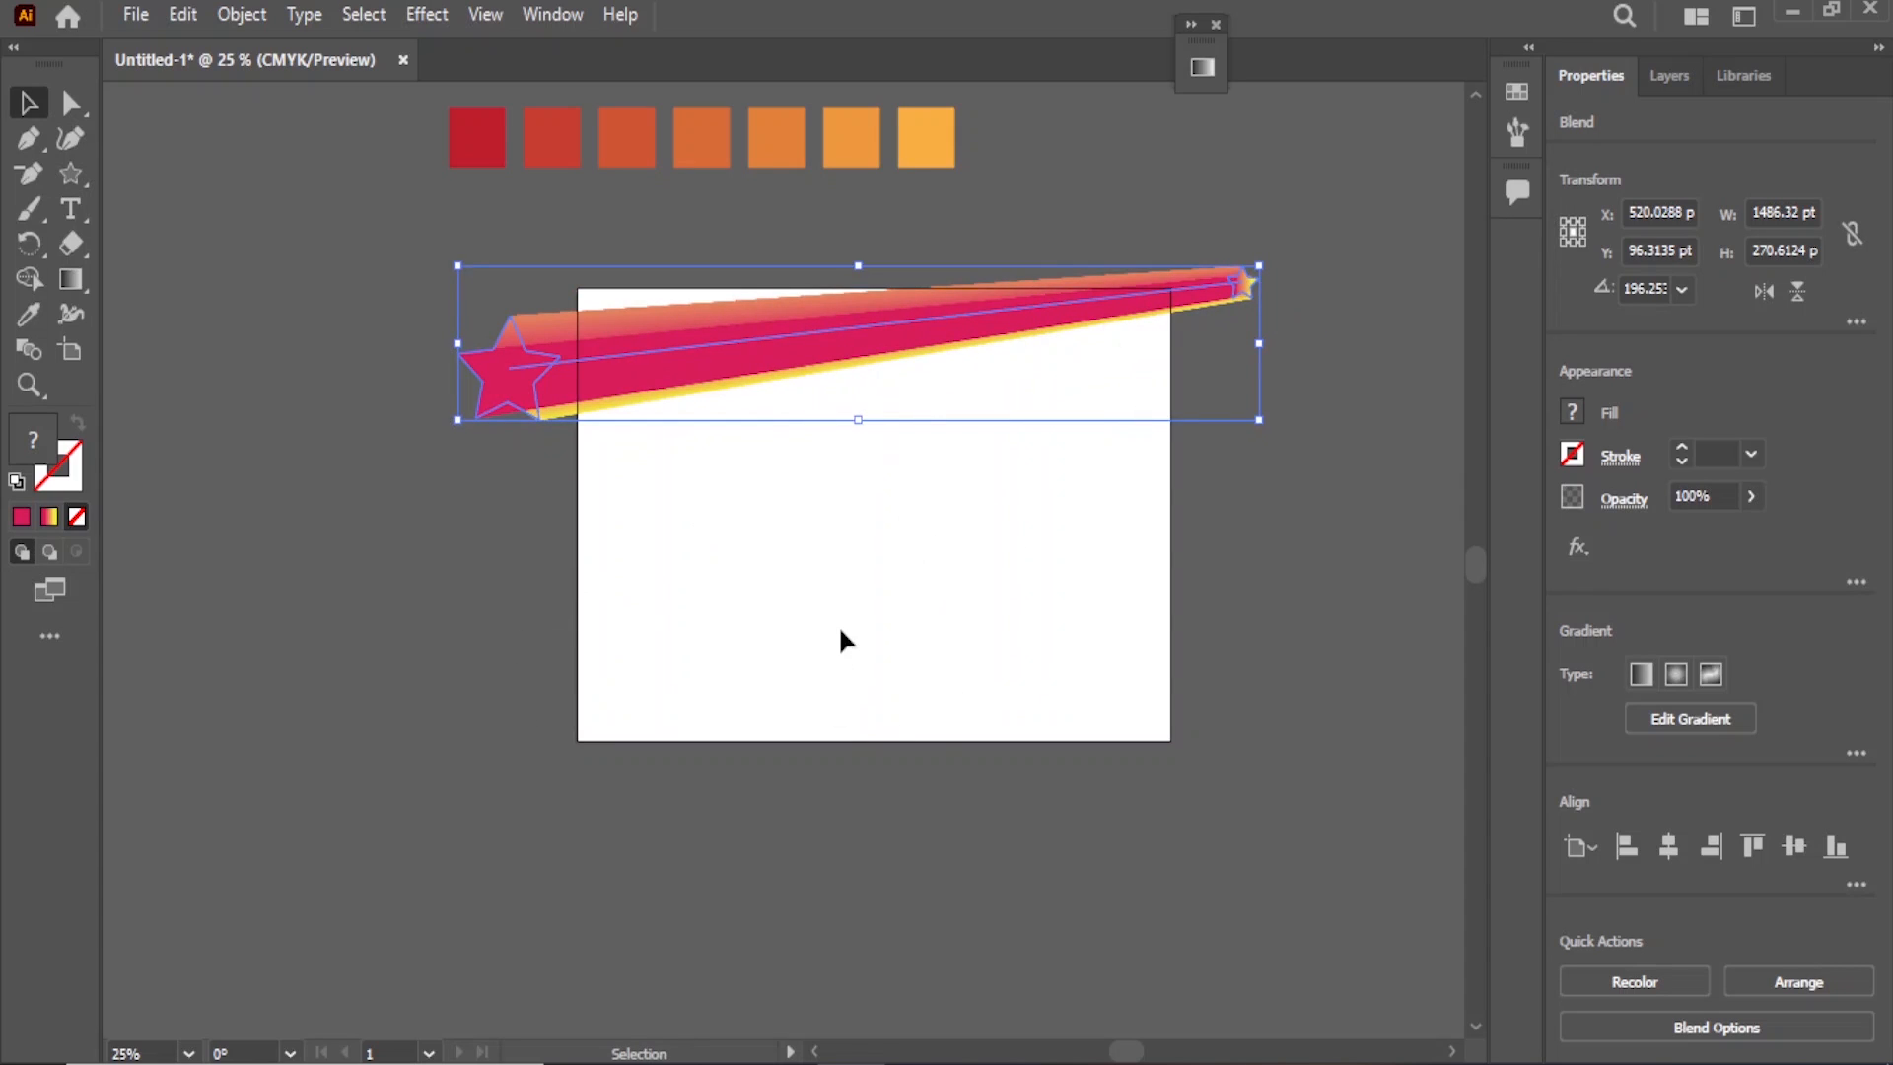
- Draw an open wavy path of five points, about 1550 by 500 pt, below the blend with the Curvature tool and swap its fill and stroke
{"action": "left_click", "coordinate": [29, 139]}
{"action": "key", "text": "shift+grave"}
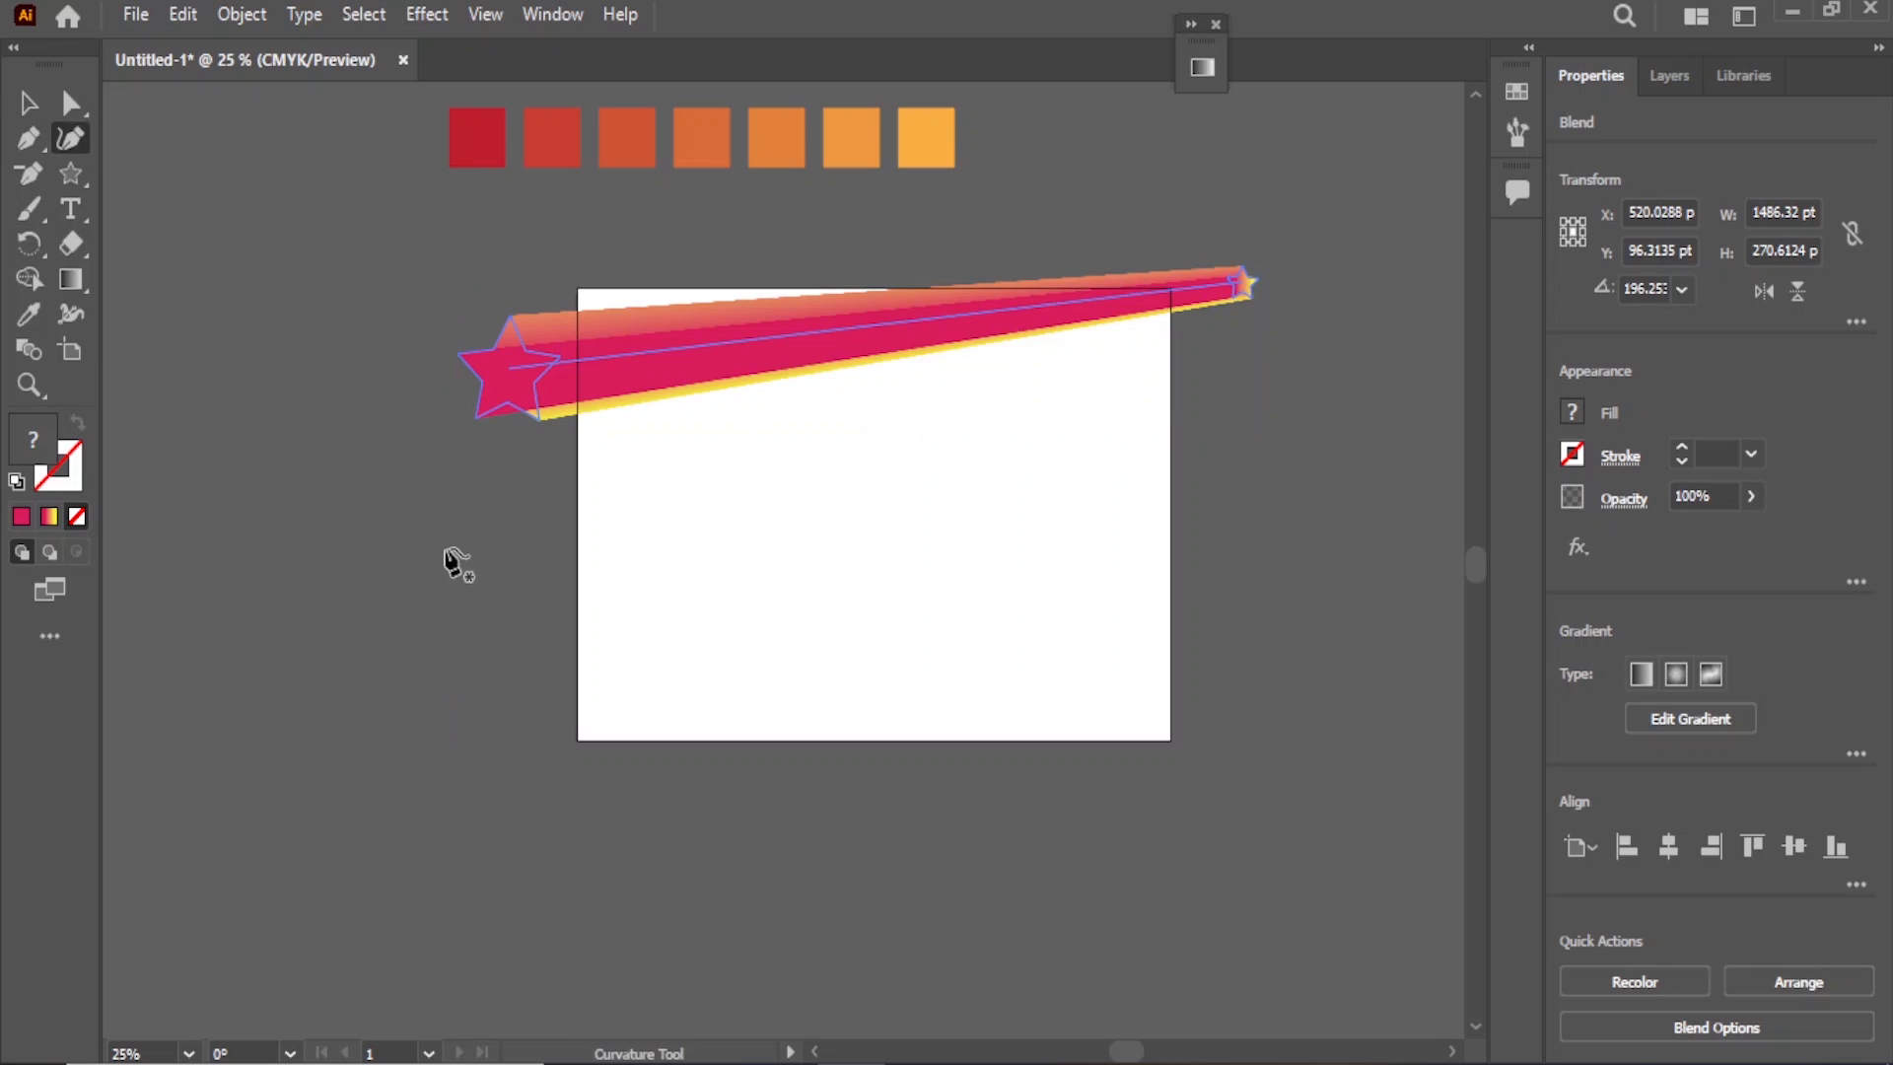
{"action": "left_click", "coordinate": [457, 687]}
{"action": "left_click", "coordinate": [660, 524]}
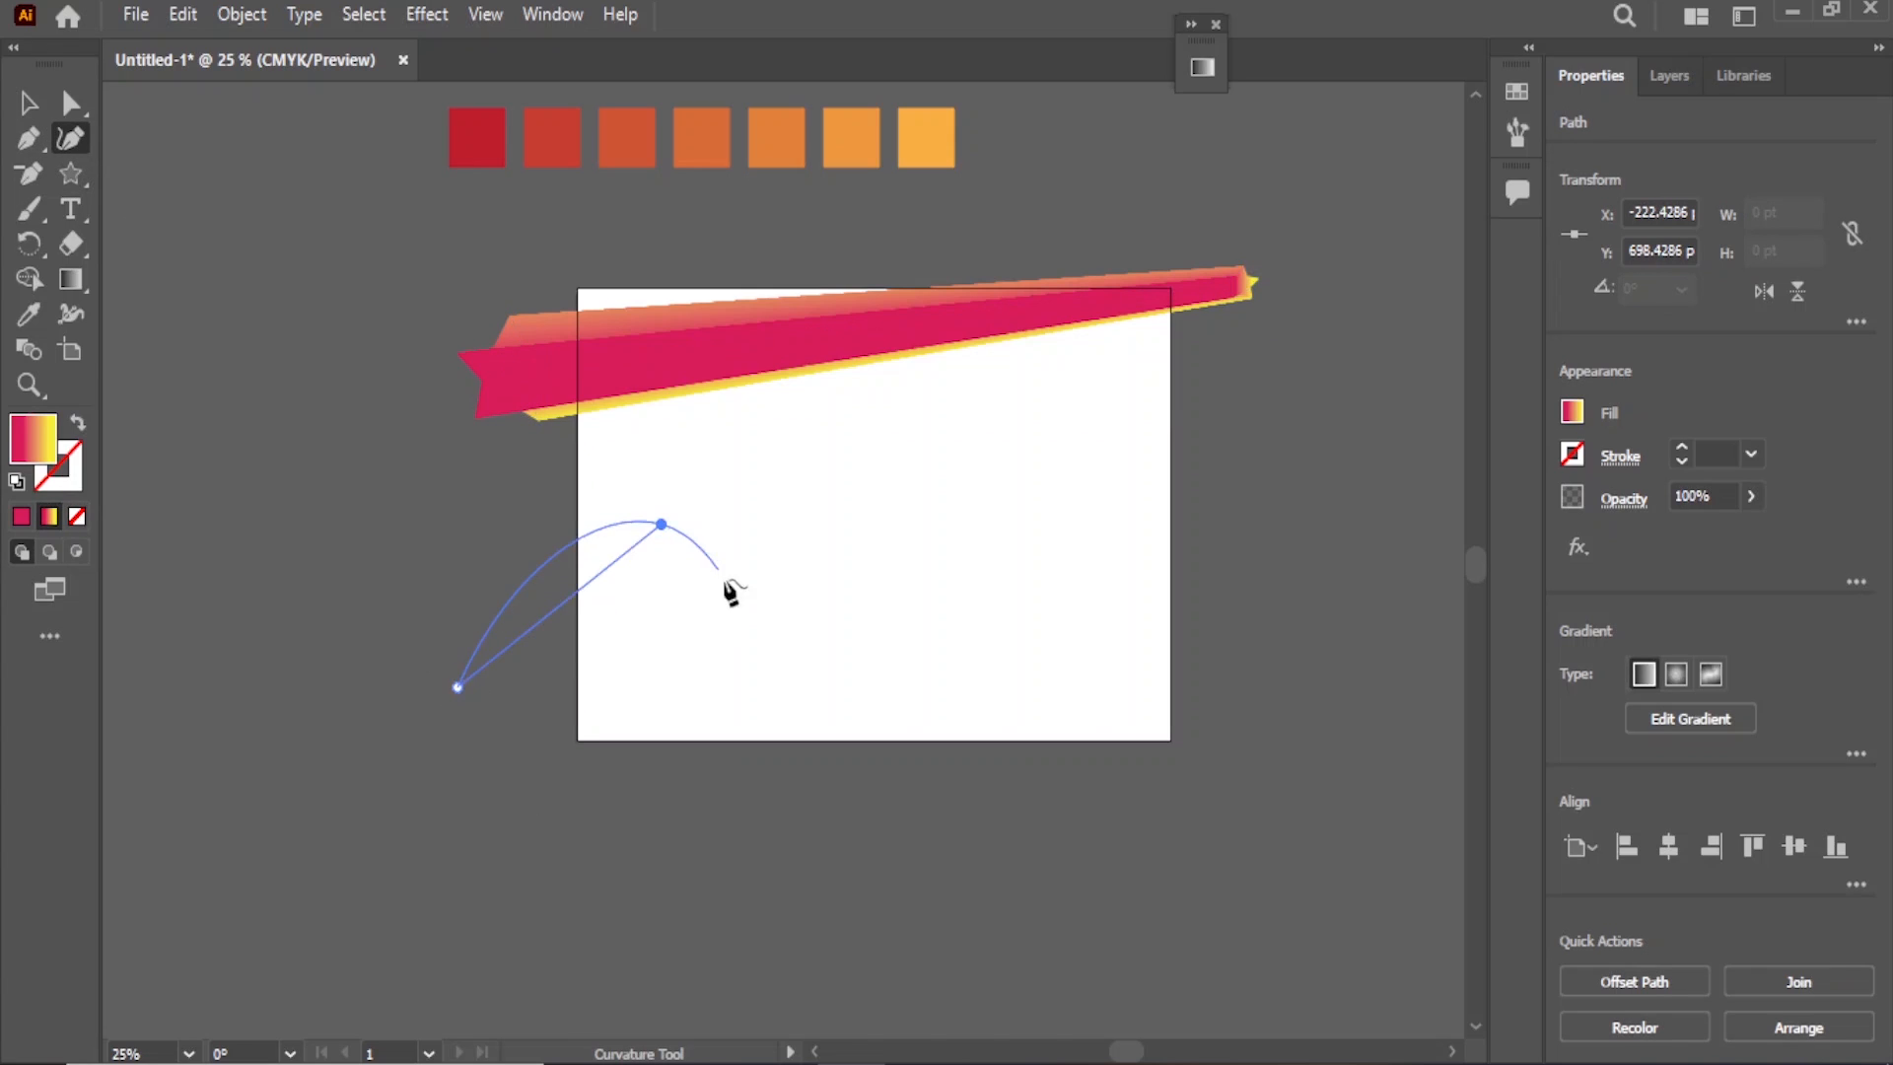
{"action": "left_click", "coordinate": [888, 647]}
{"action": "left_click", "coordinate": [1100, 423]}
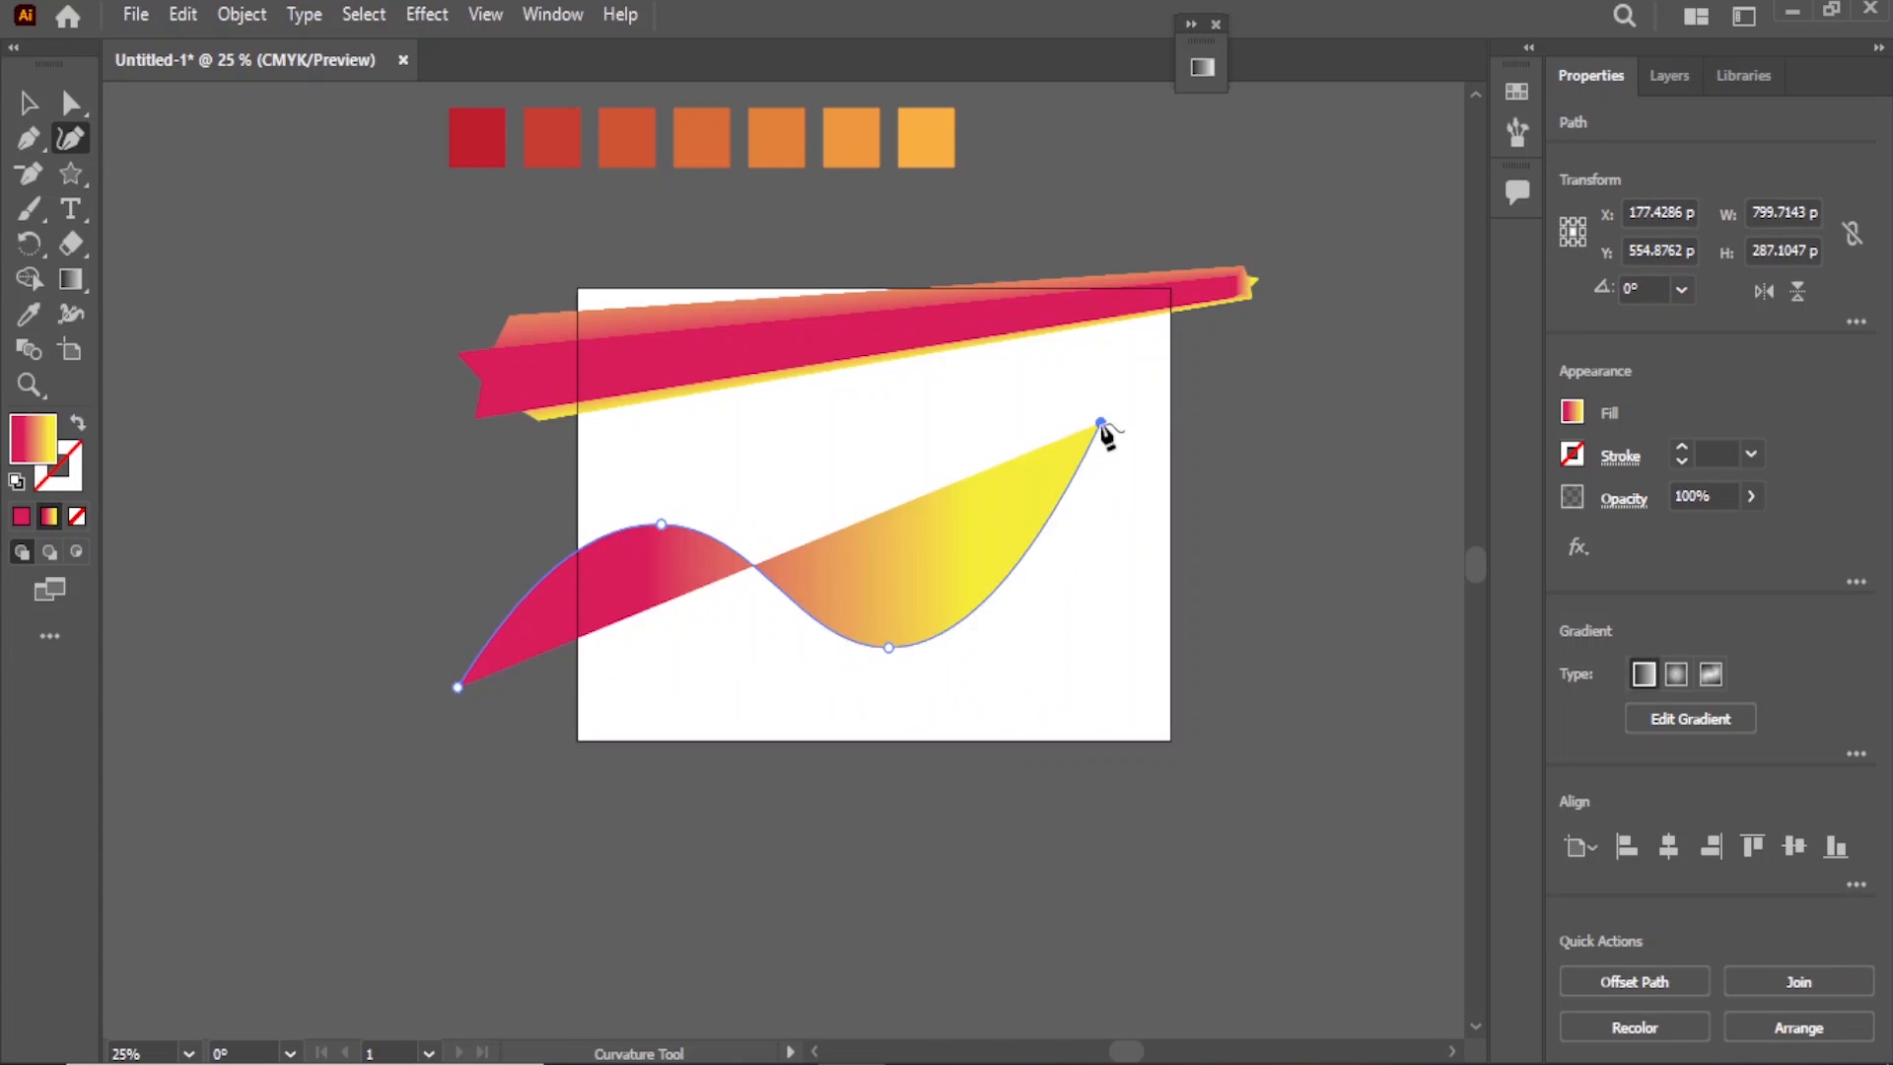
{"action": "left_click", "coordinate": [1294, 418]}
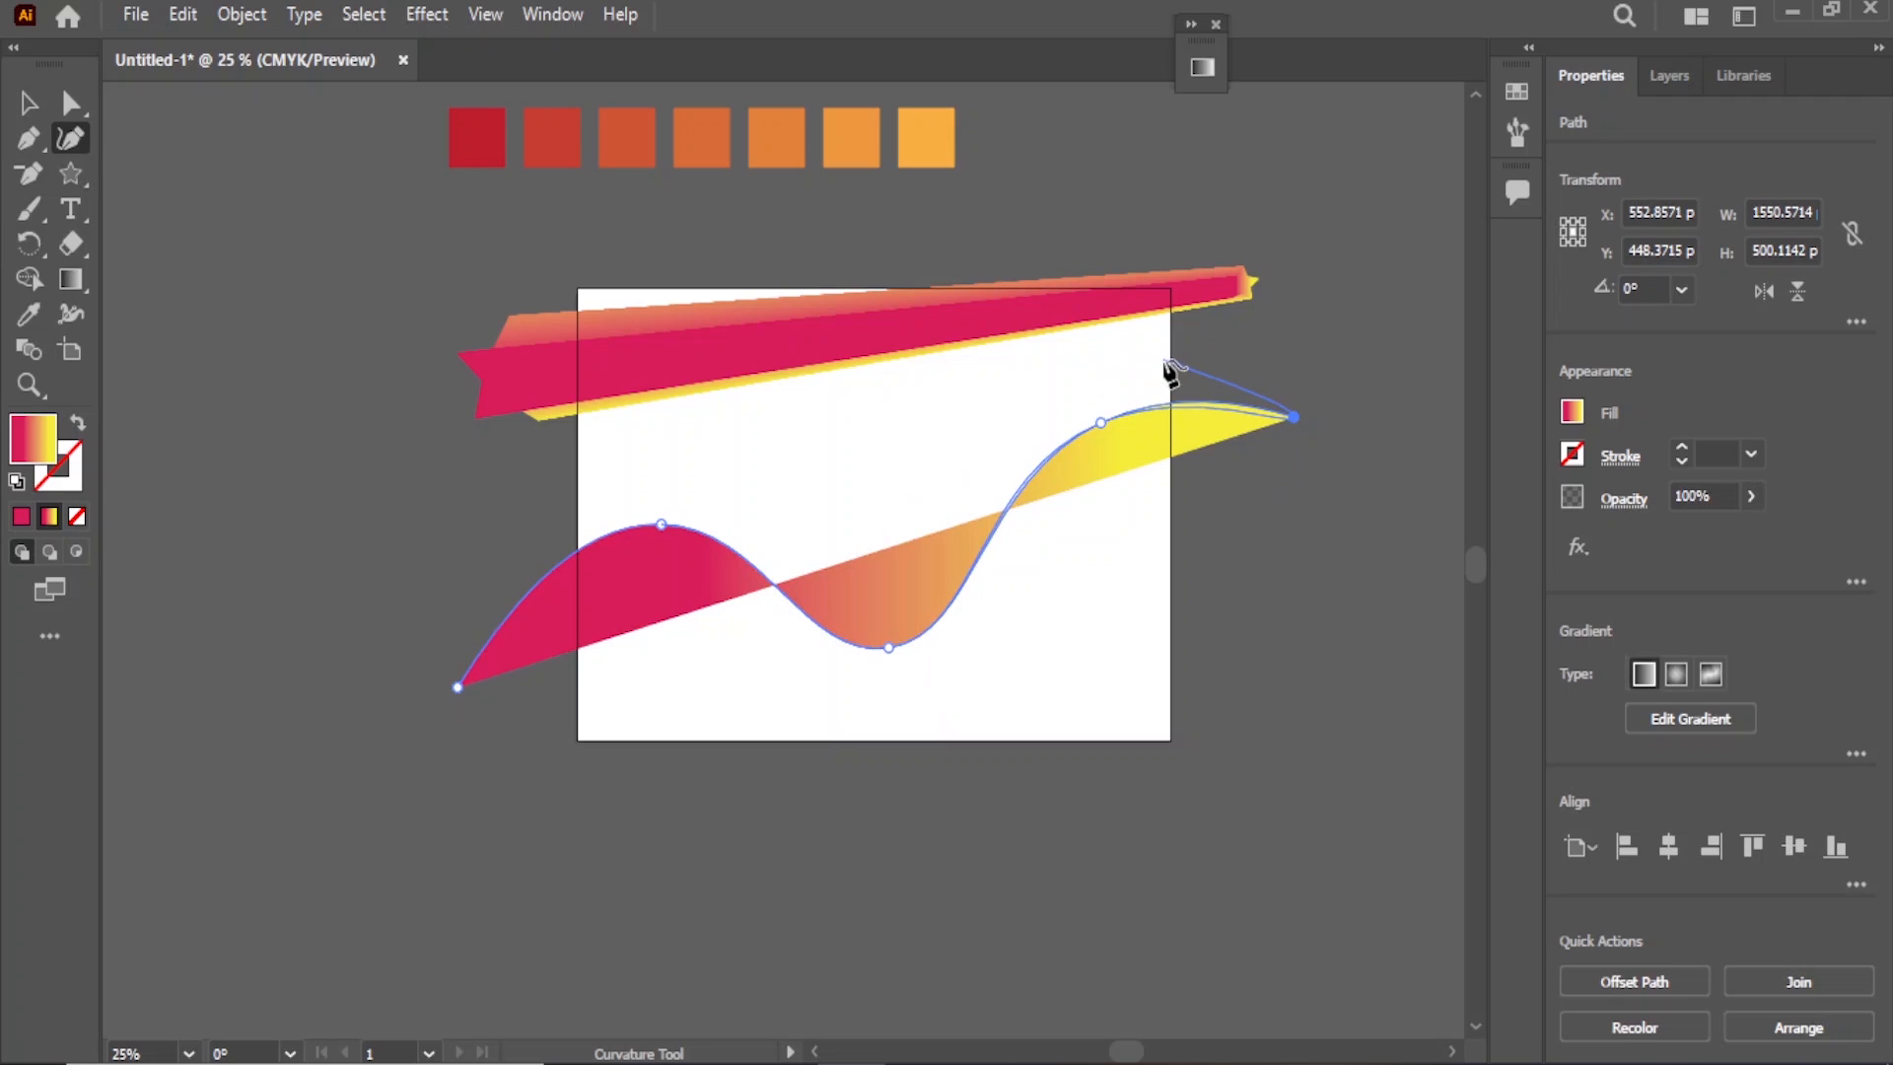
{"action": "scroll", "coordinate": [1172, 373], "scroll_direction": "up", "scroll_amount": 1}
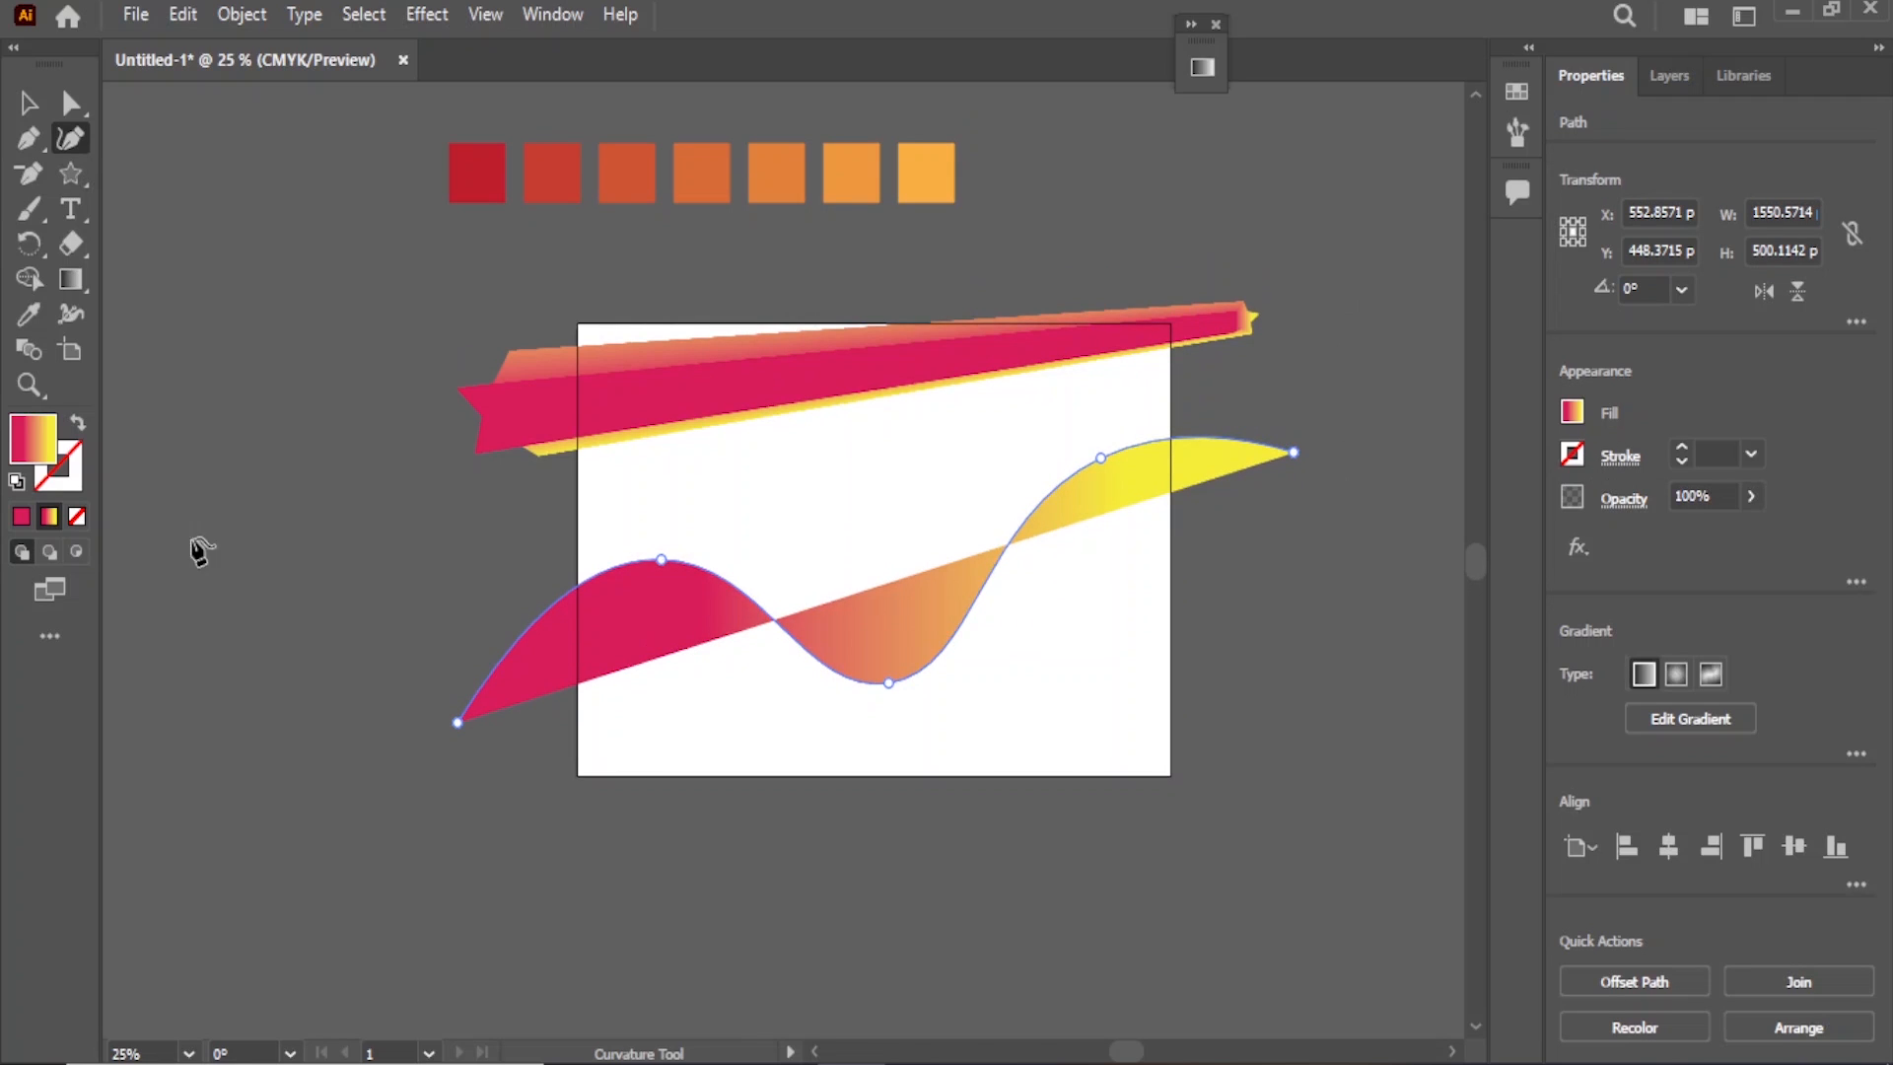
{"action": "left_click", "coordinate": [79, 429]}
- Replace the star blend's spine with the wavy path and move the resulting blend slightly to the right and up
{"action": "key", "text": "v"}
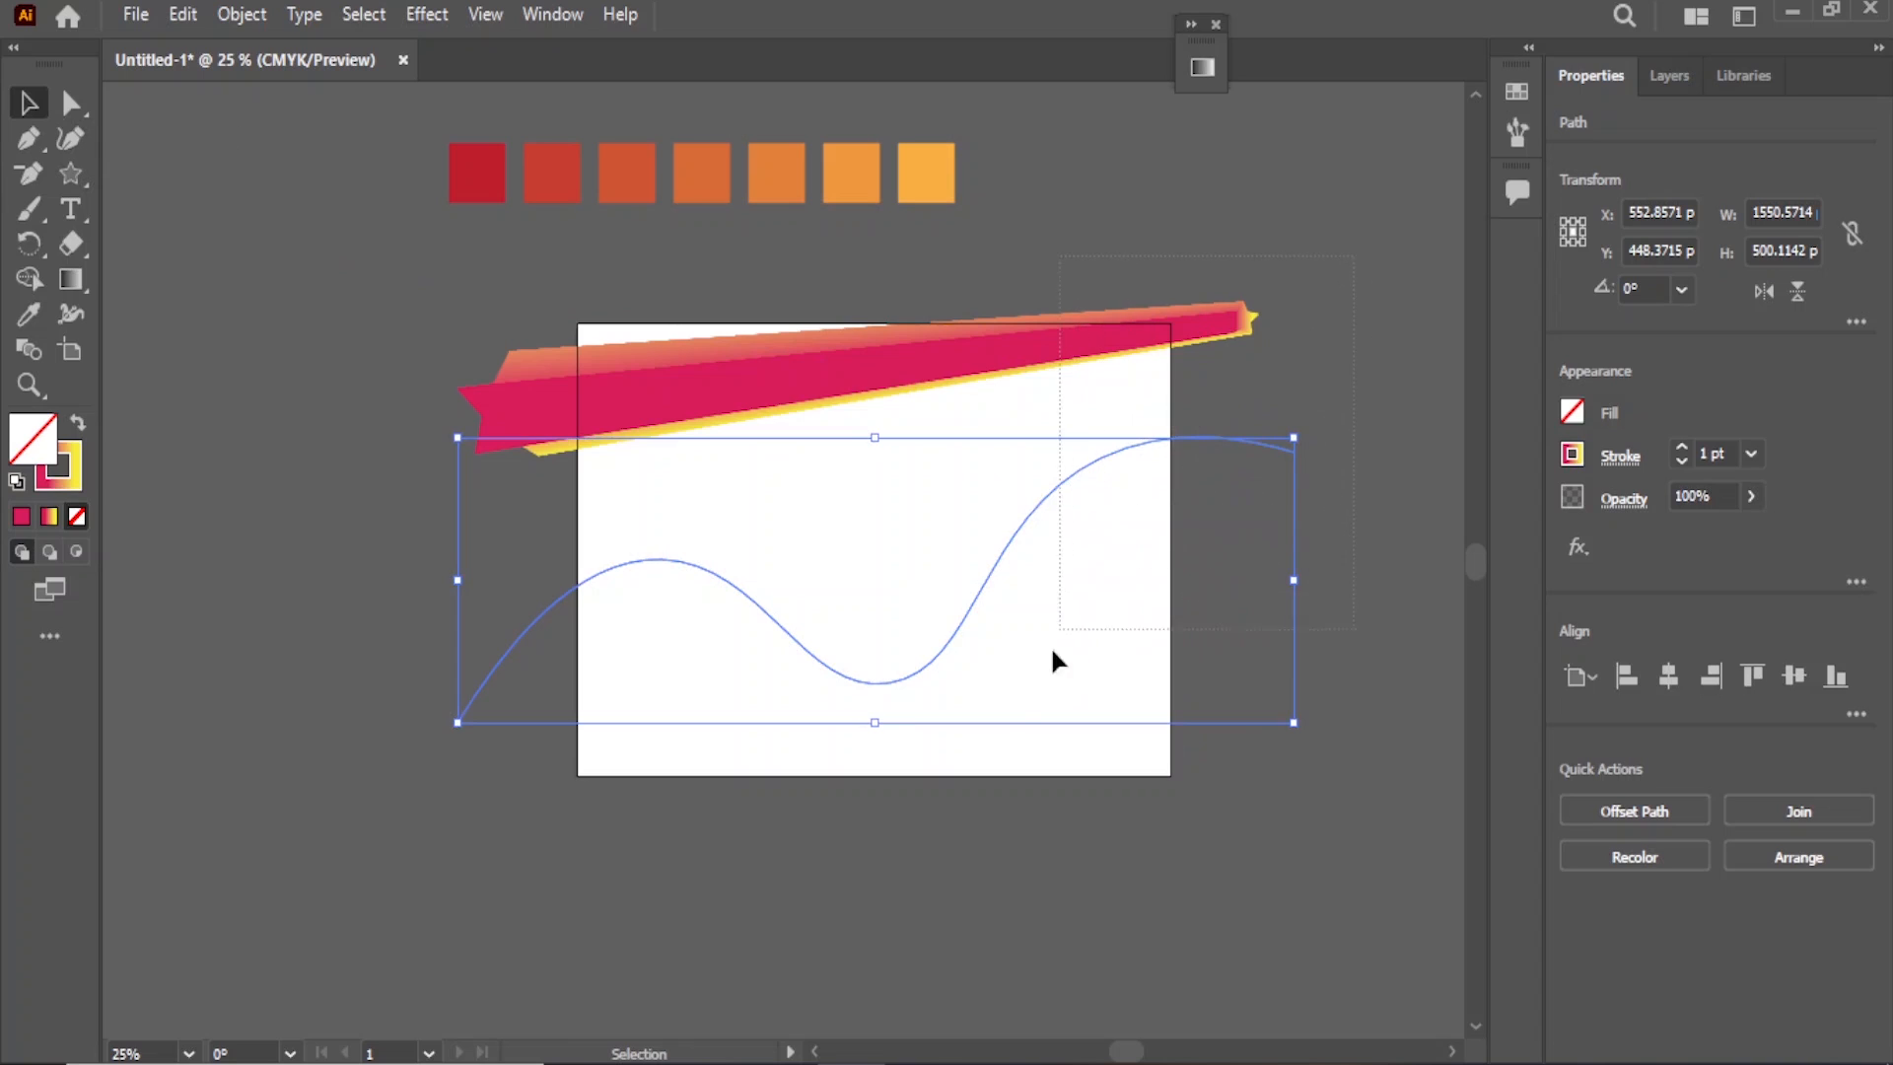
{"action": "left_click_drag", "start_coordinate": [1052, 648], "coordinate": [979, 722]}
{"action": "left_click", "coordinate": [243, 16]}
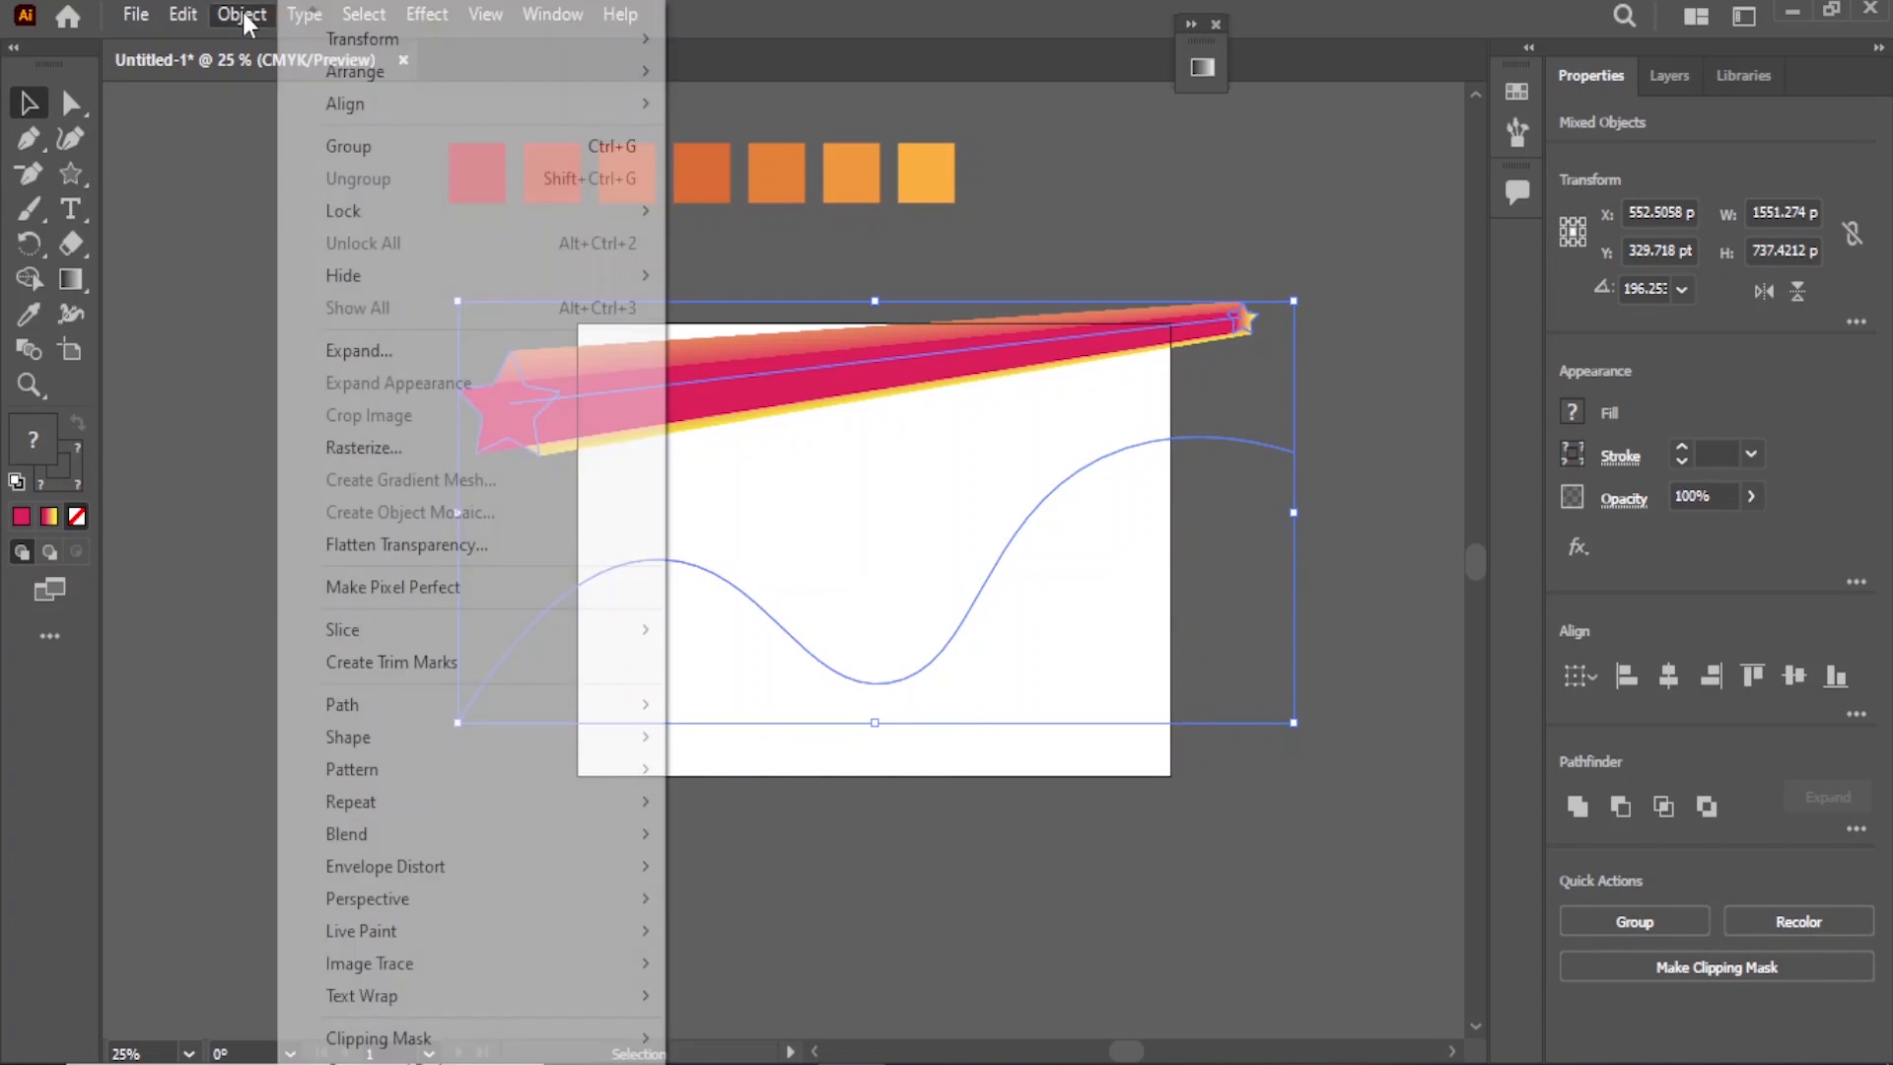
{"action": "mouse_move", "coordinate": [355, 834]}
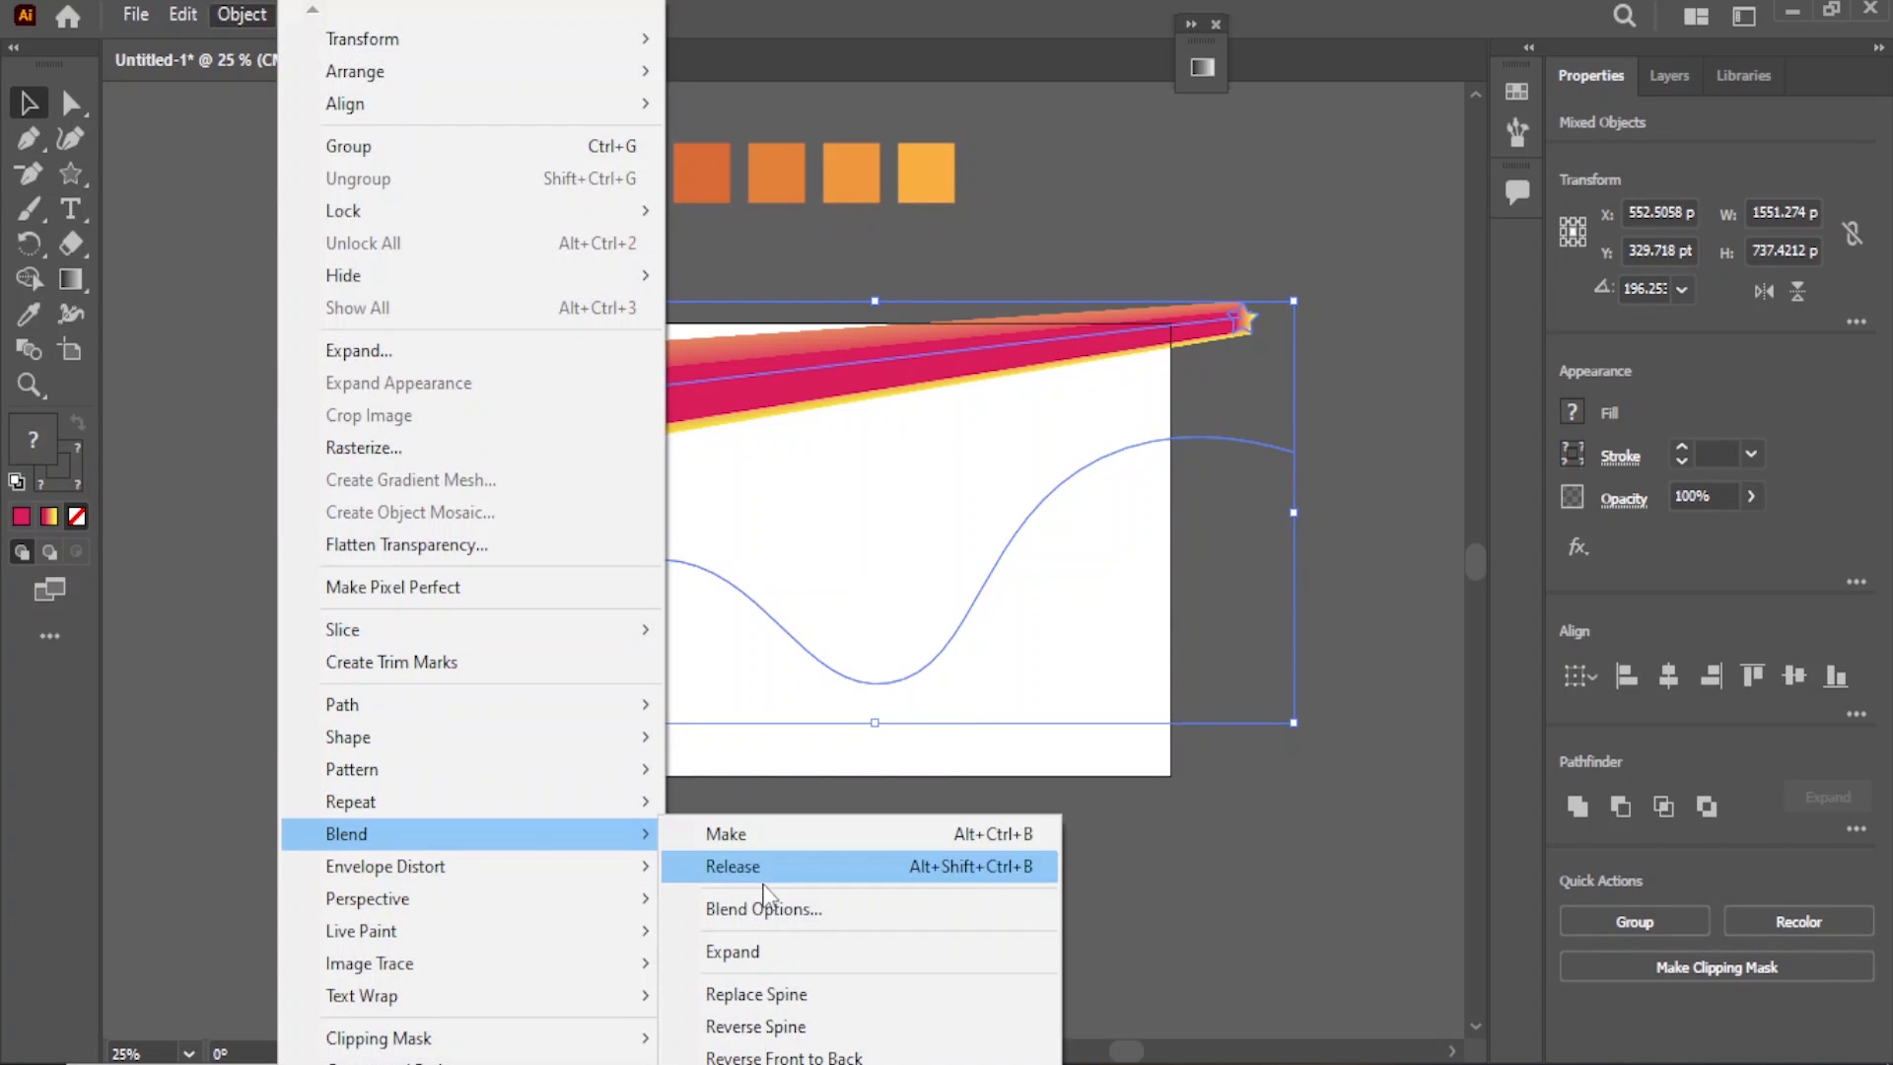
{"action": "left_click", "coordinate": [791, 1004]}
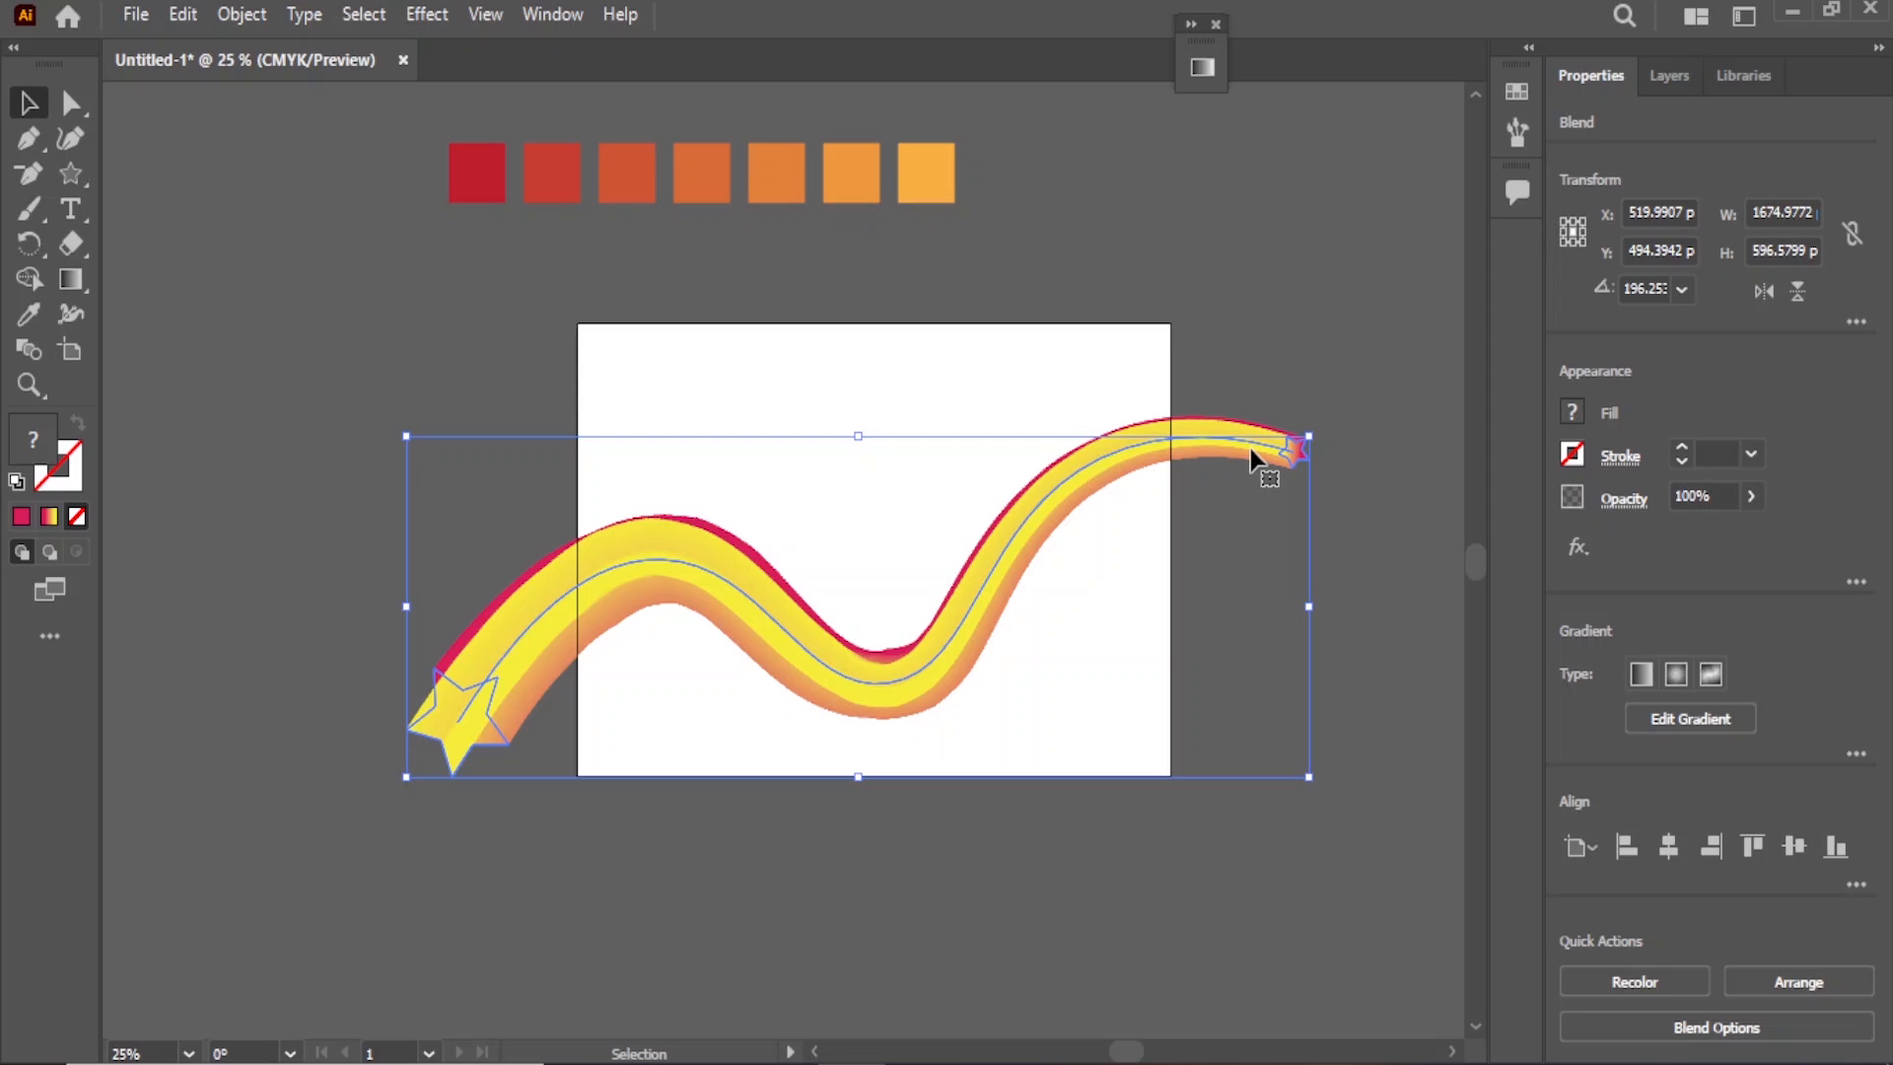
{"action": "left_click_drag", "start_coordinate": [1260, 461], "coordinate": [1313, 446]}
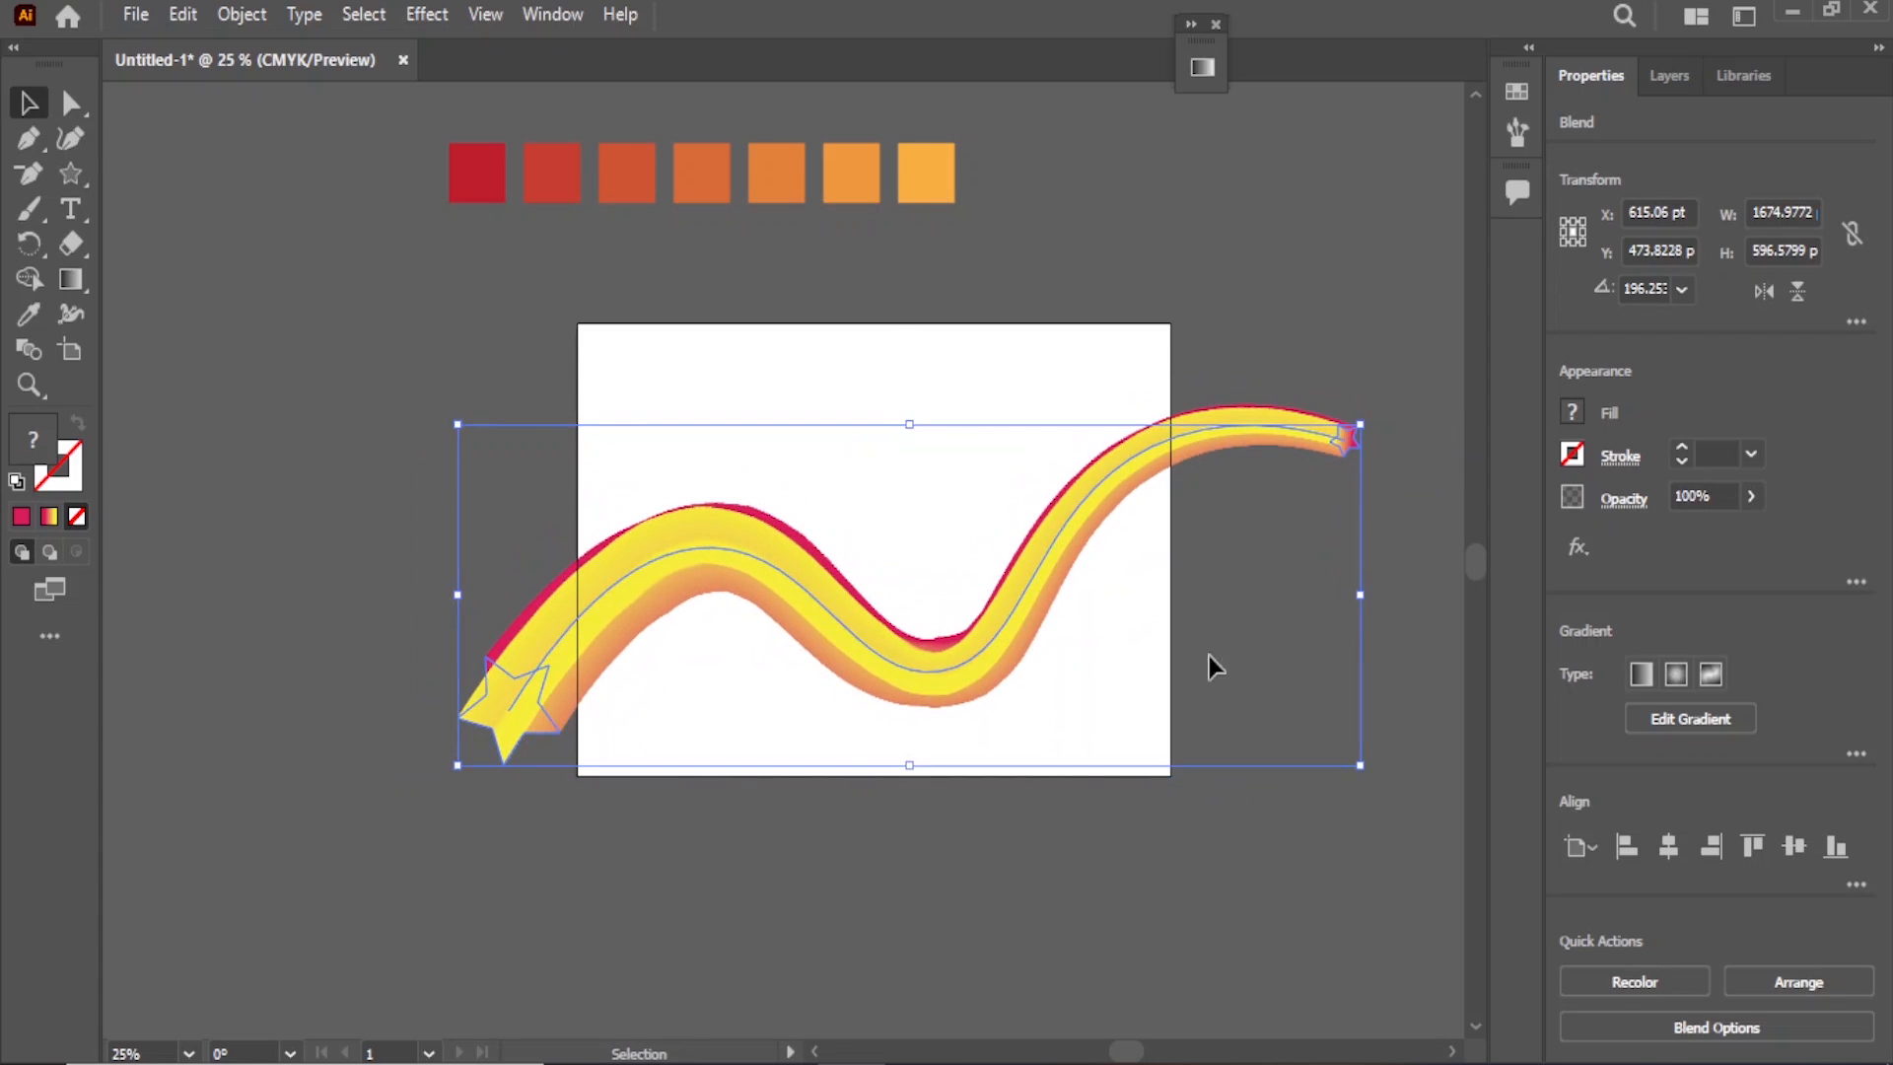
{"action": "left_click", "coordinate": [986, 903]}
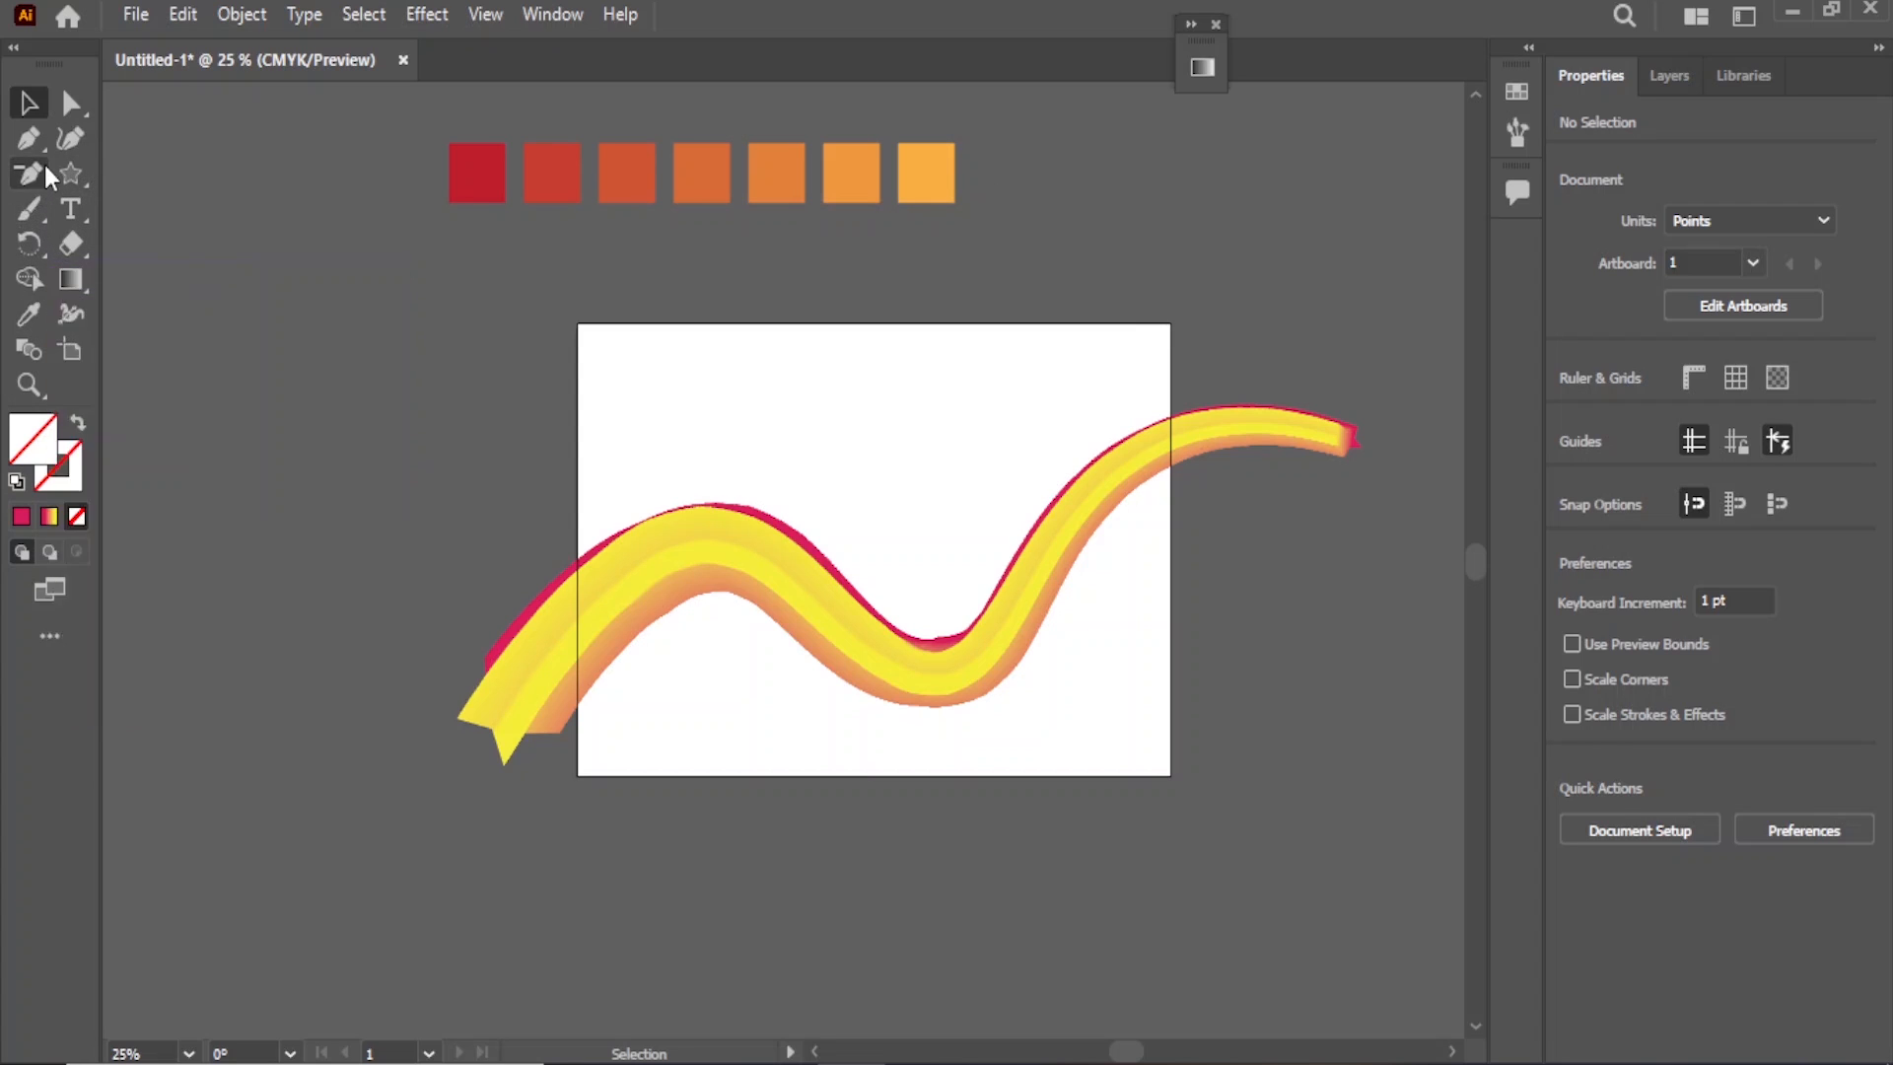
- Draw a rectangle about 1099 by 792 pt covering the artboard, fill it with the linear pink-to-yellow gradient and send it to the back
{"action": "left_click_drag", "start_coordinate": [57, 179], "coordinate": [147, 175]}
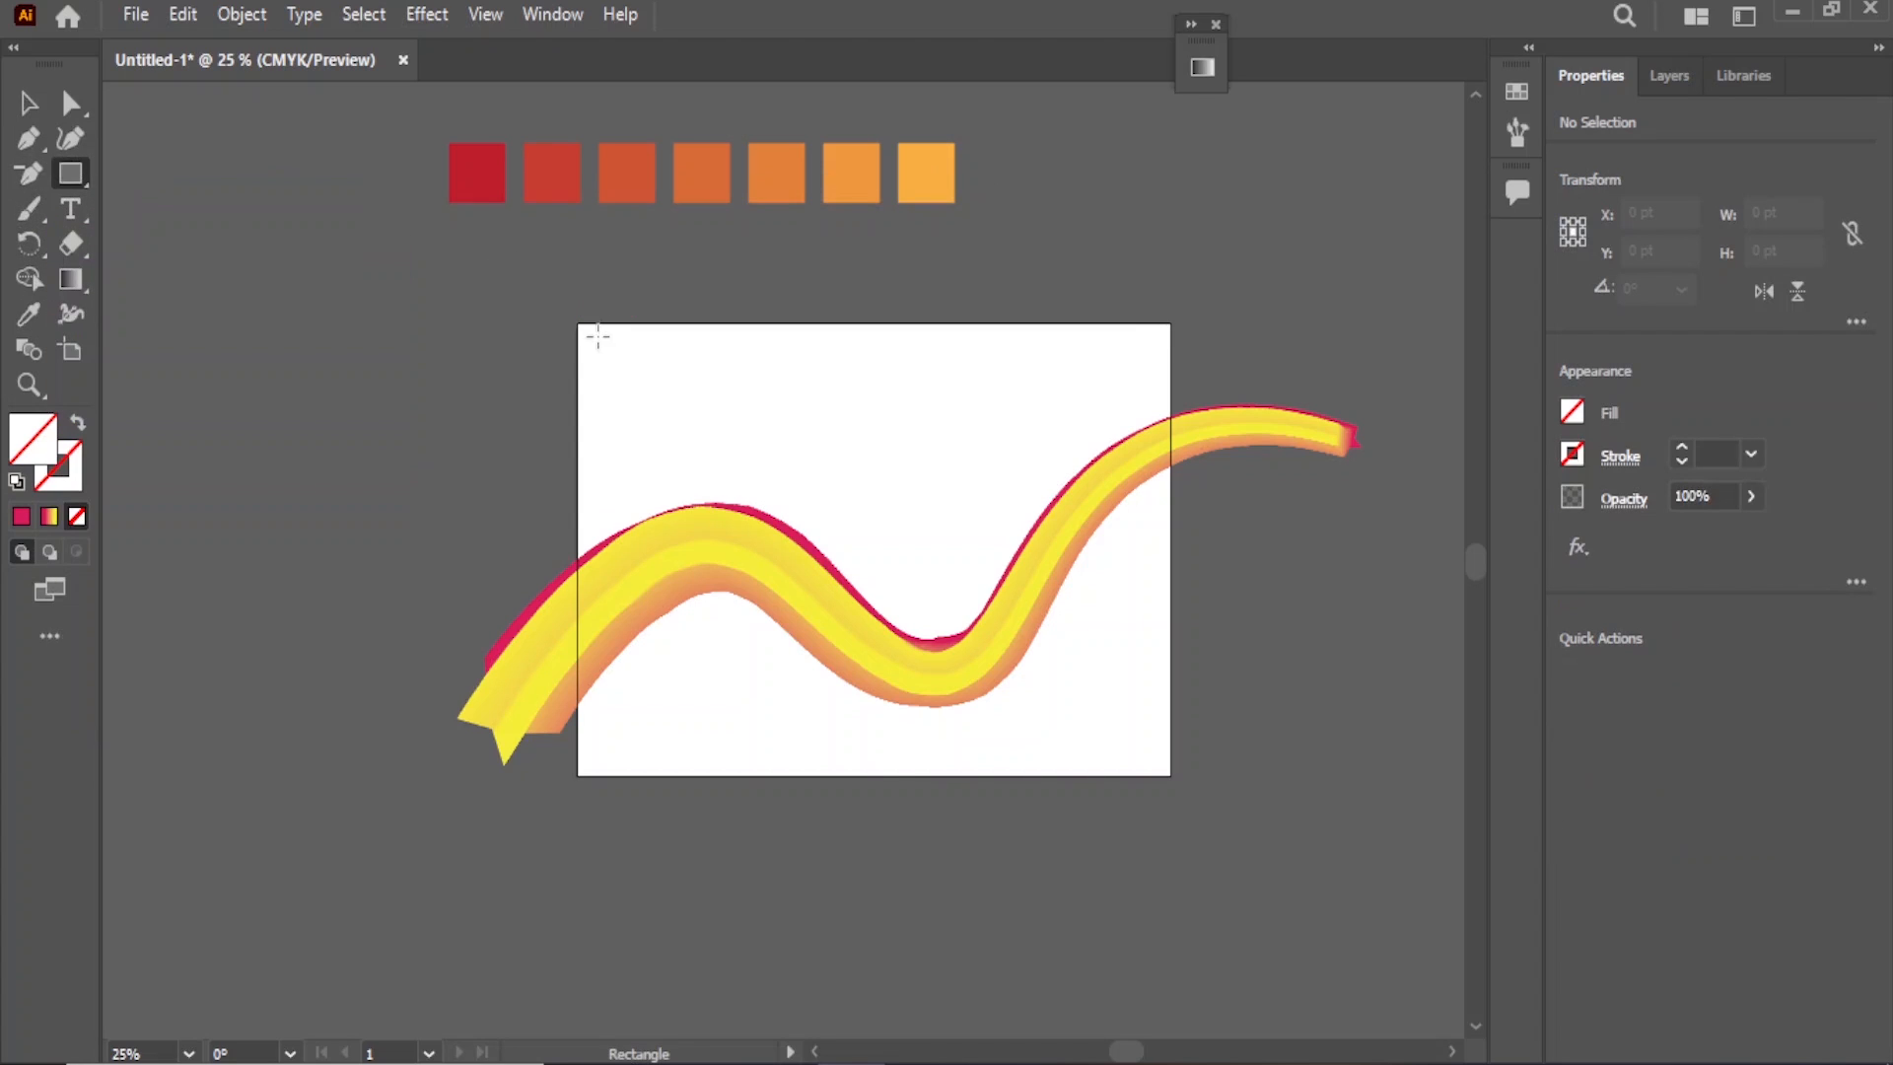
{"action": "mouse_move", "coordinate": [578, 324]}
{"action": "left_mouse_down"}
{"action": "mouse_move", "coordinate": [1112, 697]}
{"action": "mouse_move", "coordinate": [1170, 775]}
{"action": "left_mouse_up"}
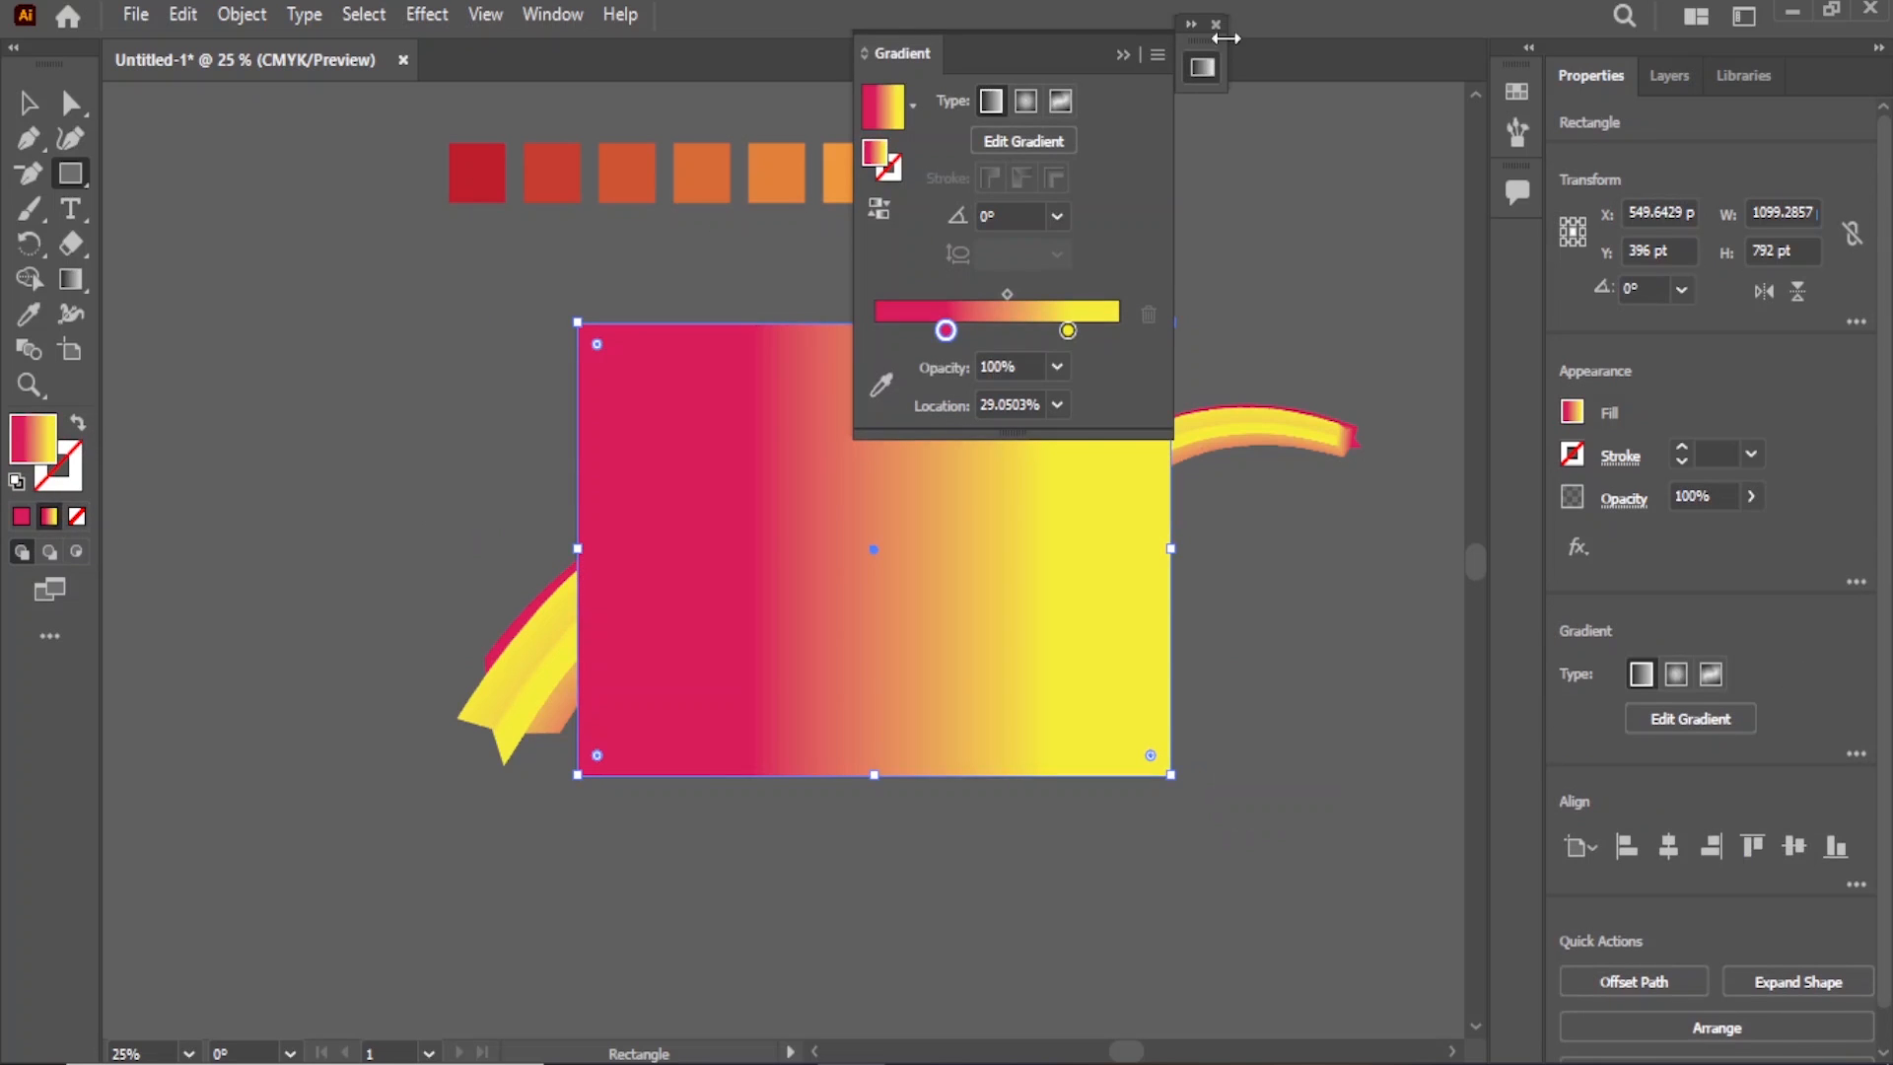
{"action": "left_click", "coordinate": [1121, 56]}
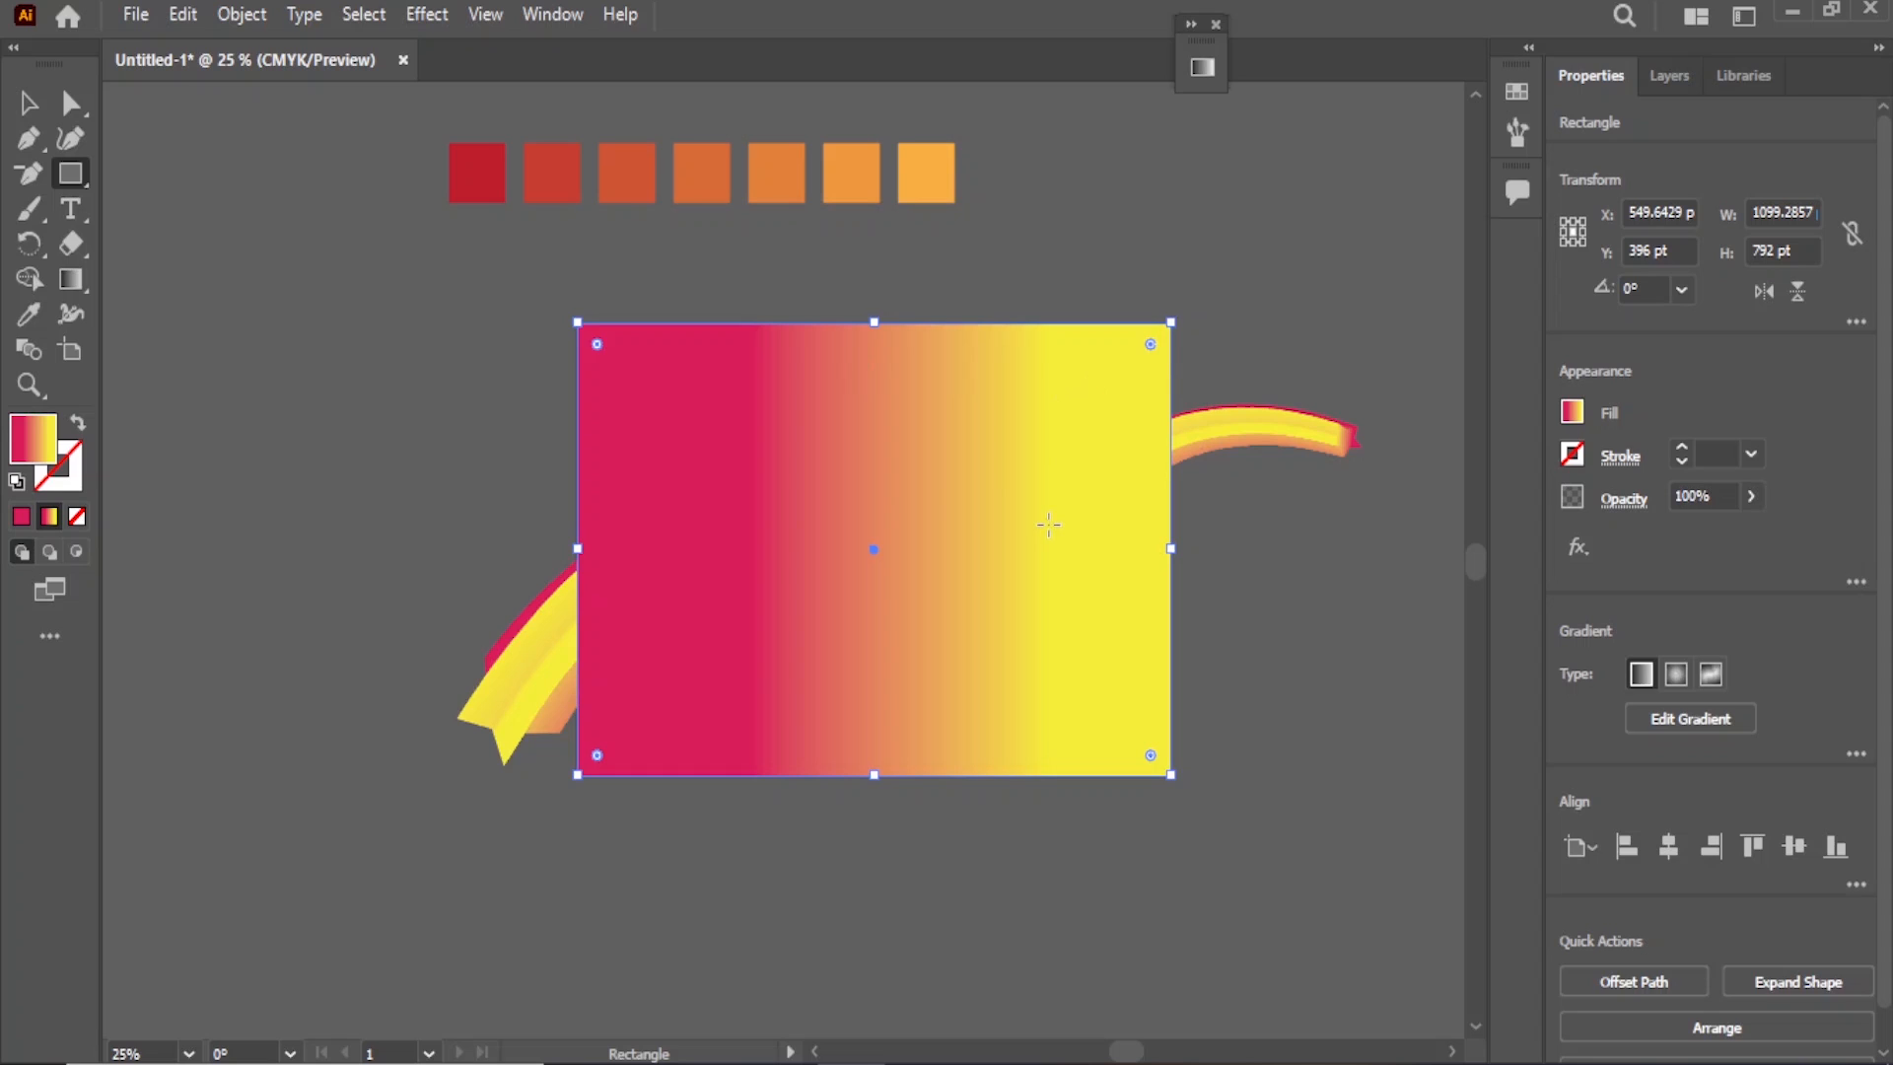
{"action": "key", "text": "ctrl+shift+bracketleft"}
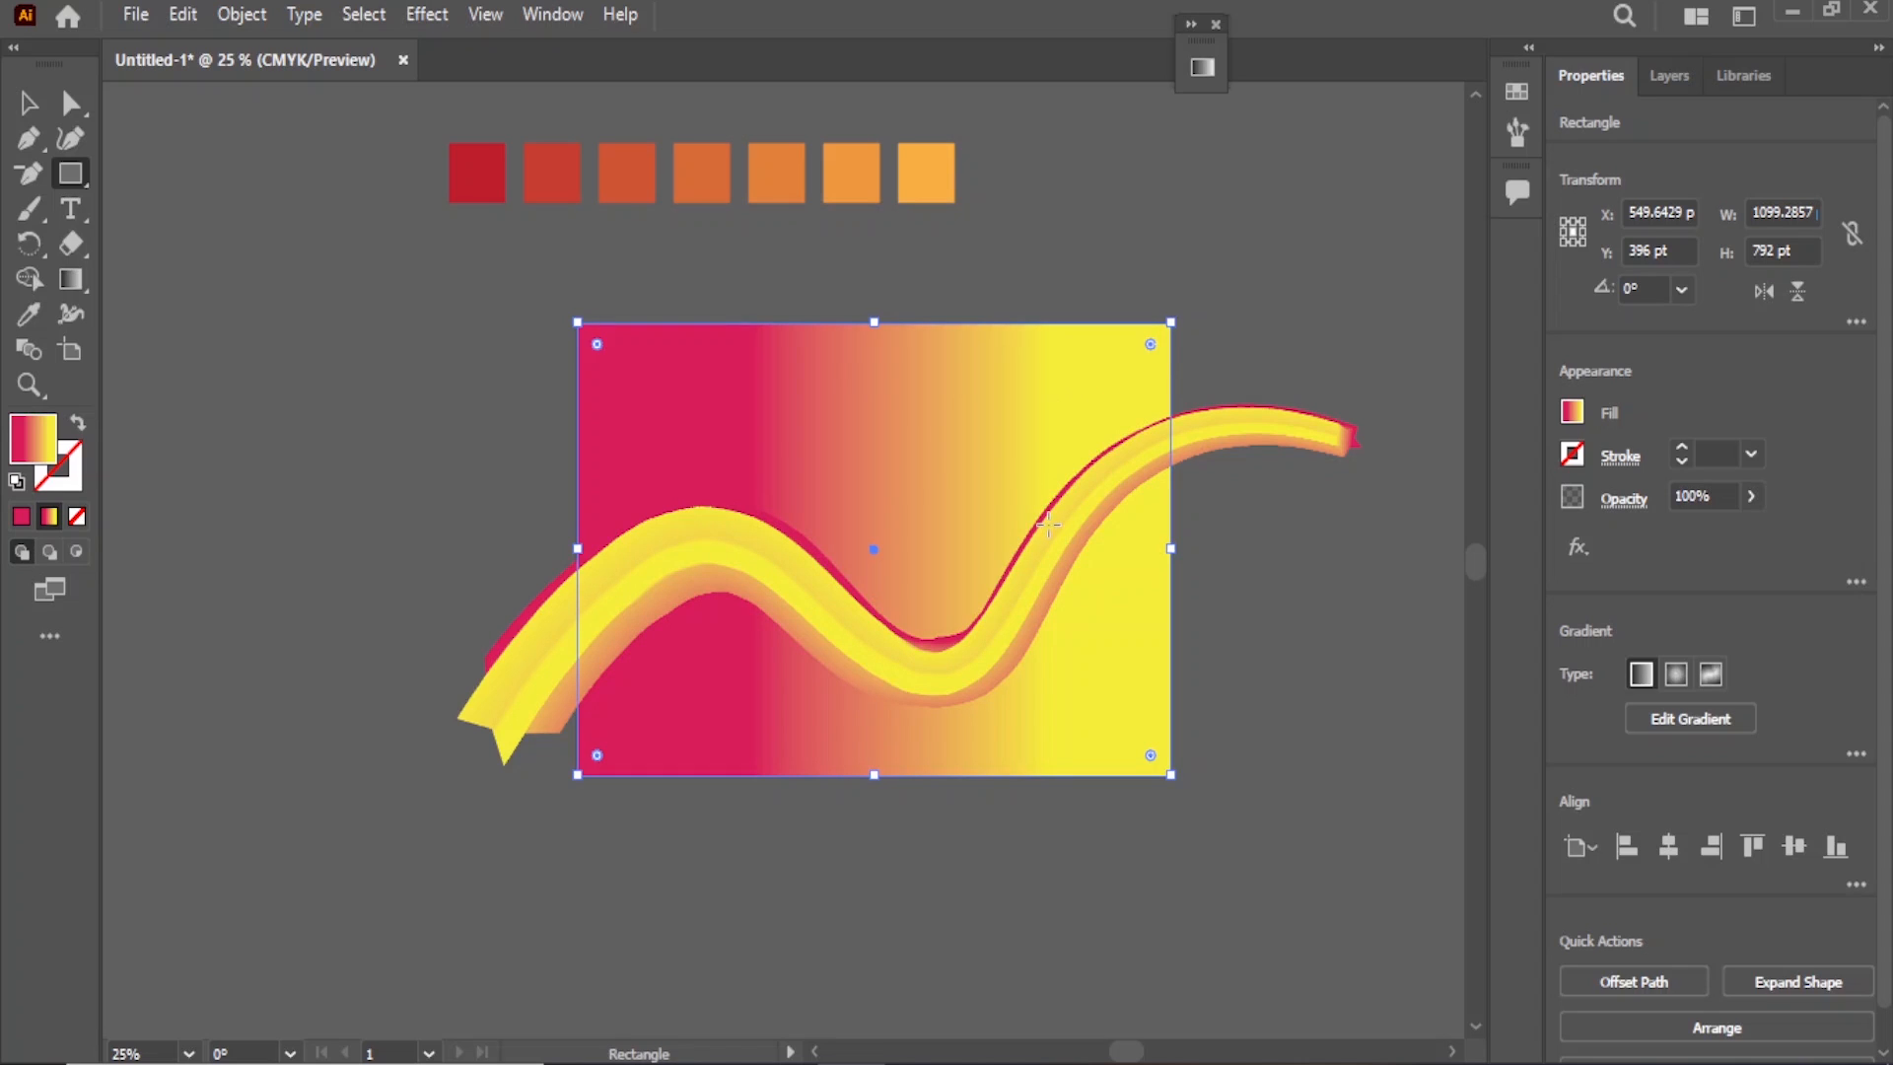
{"action": "left_click", "coordinate": [27, 102]}
{"action": "left_click", "coordinate": [207, 463]}
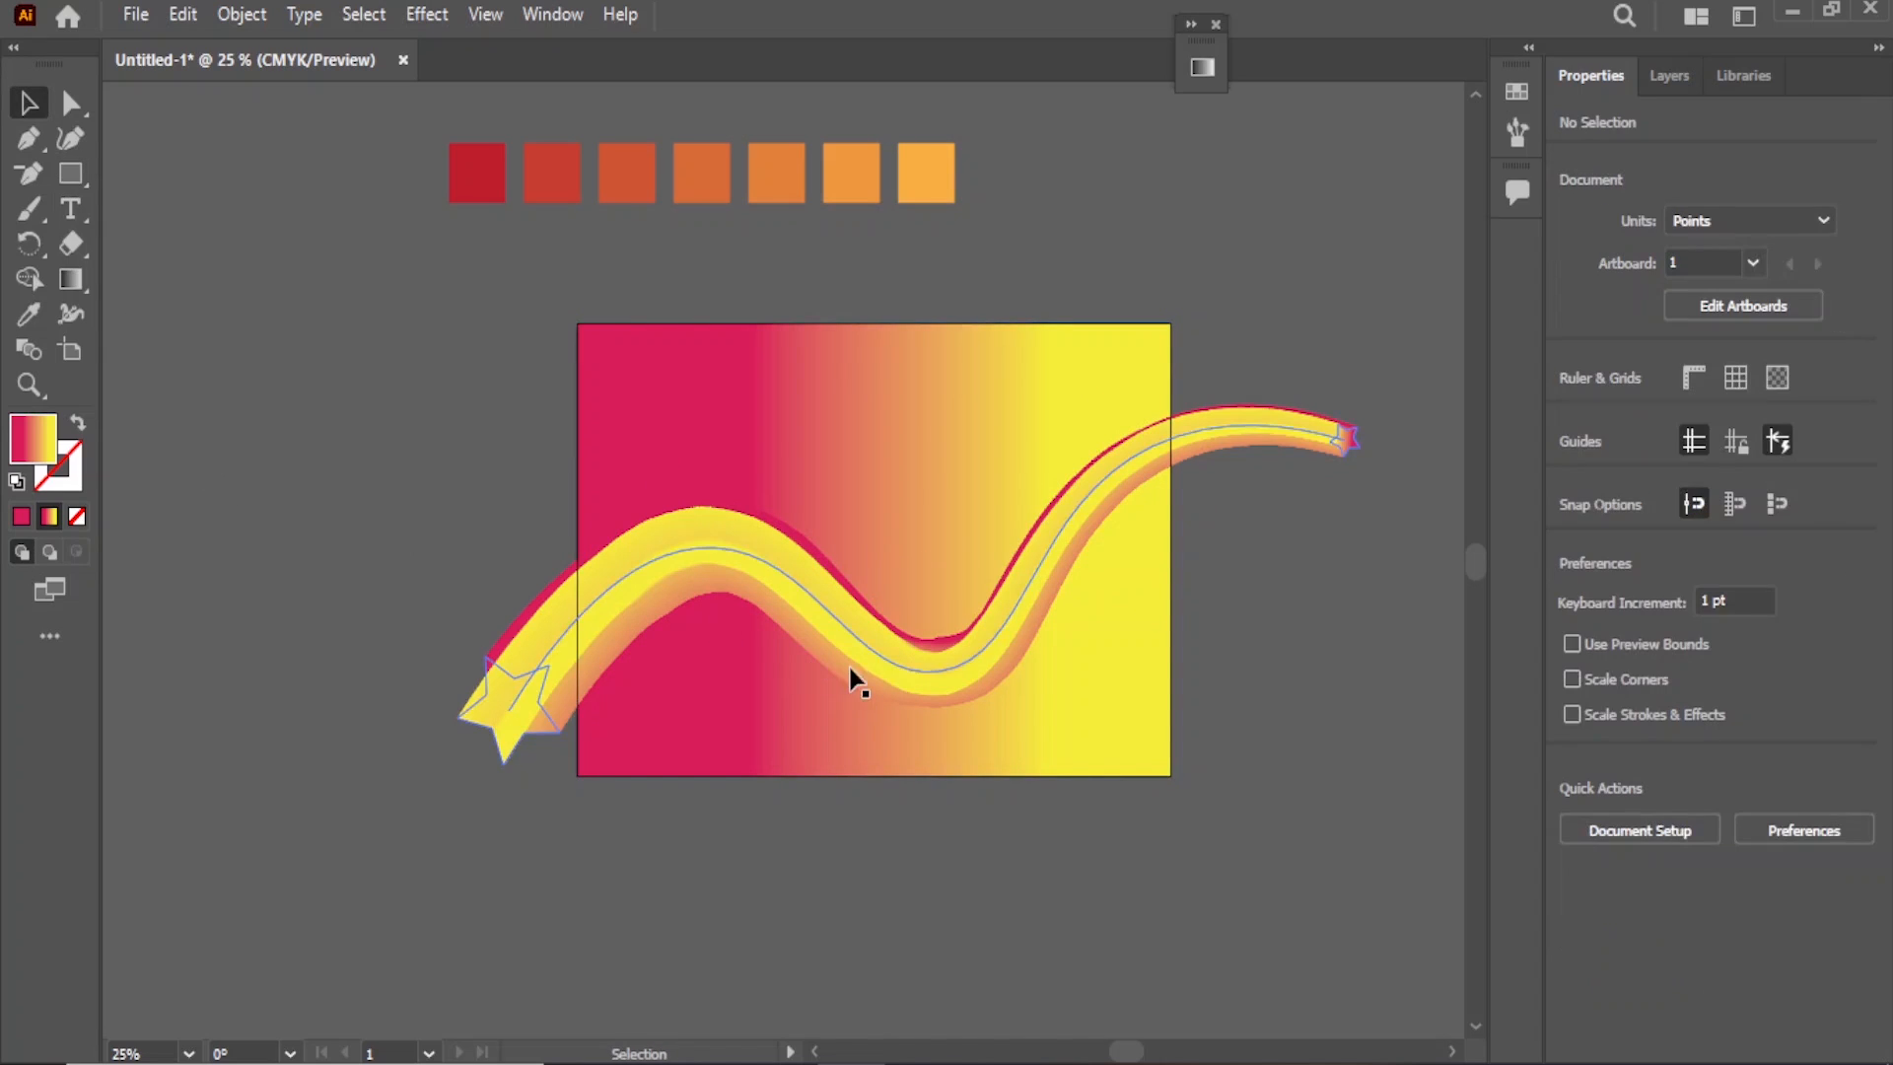
- Move the wavy star blend below the artboard, and delete both the gradient background rectangle and the blend
{"action": "scroll", "coordinate": [1068, 730], "scroll_direction": "up", "scroll_amount": 1, "text": "alt"}
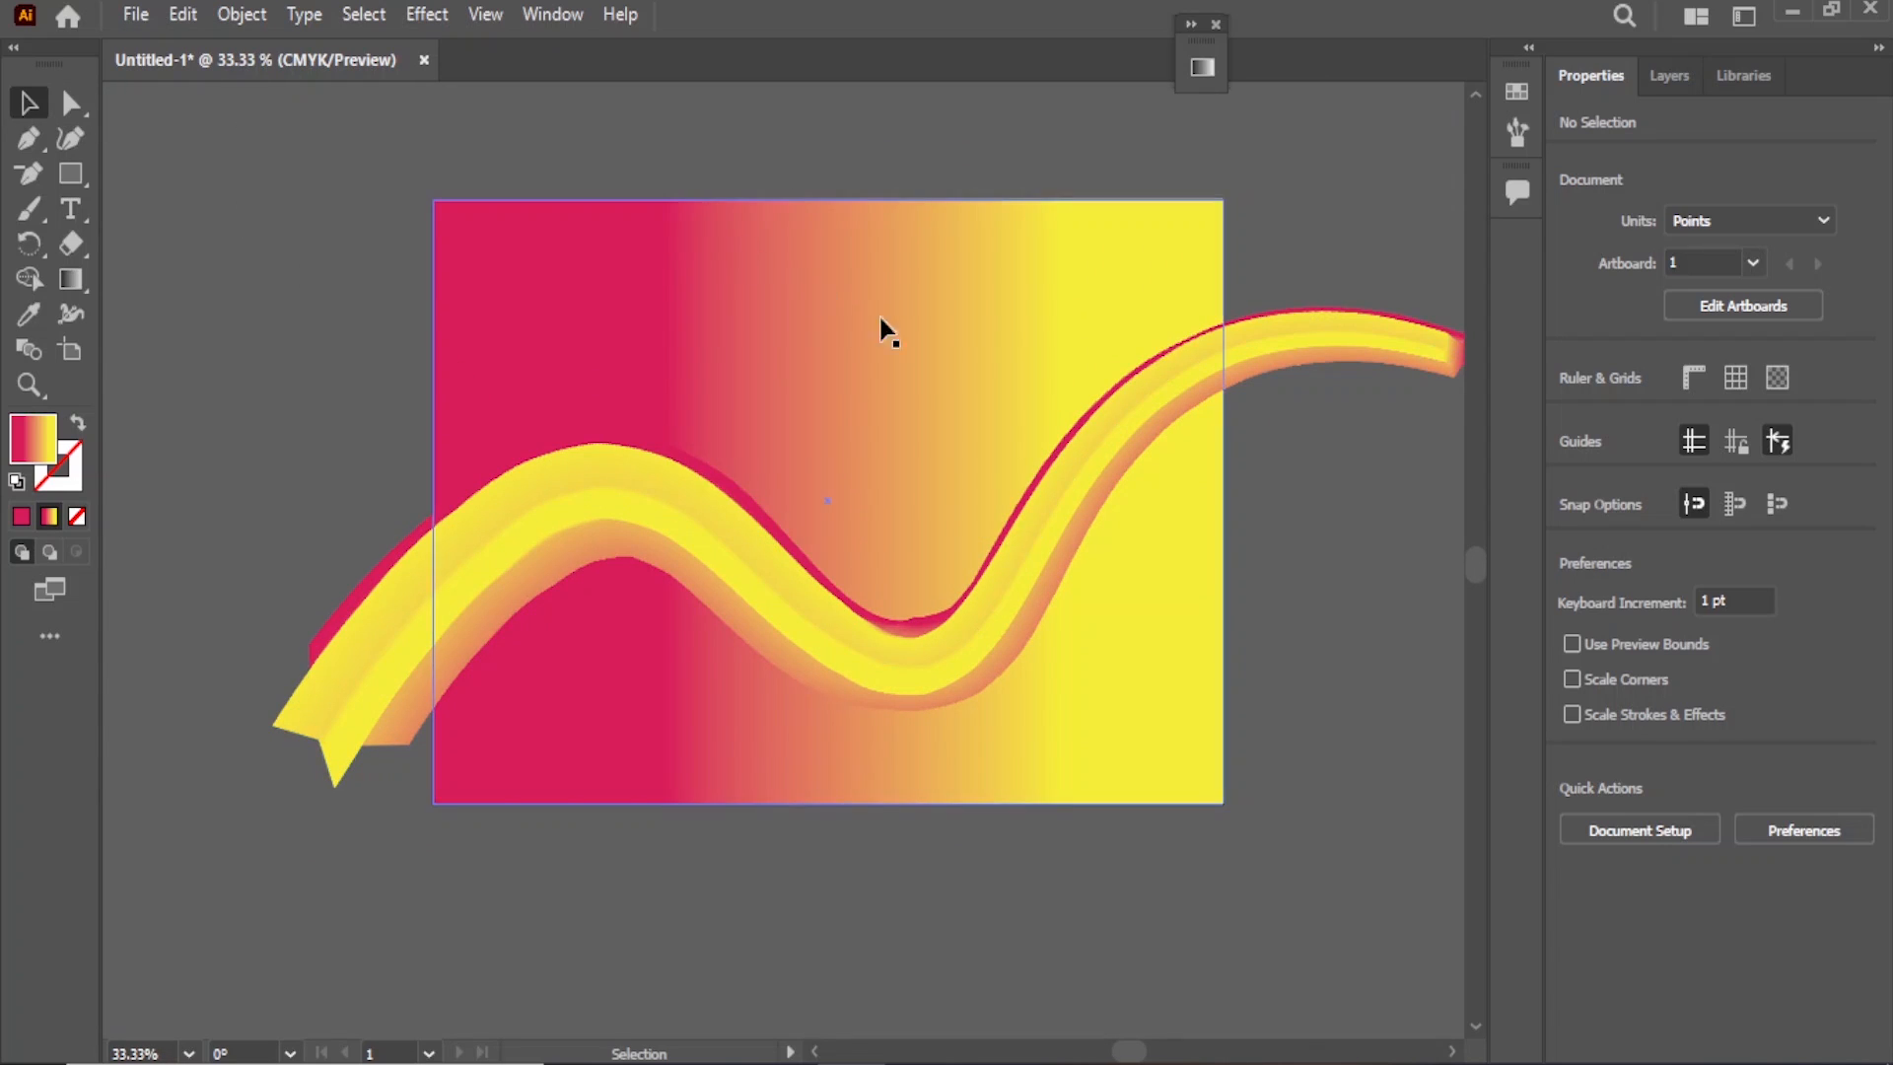
{"action": "left_click_drag", "start_coordinate": [1132, 416], "coordinate": [846, 880]}
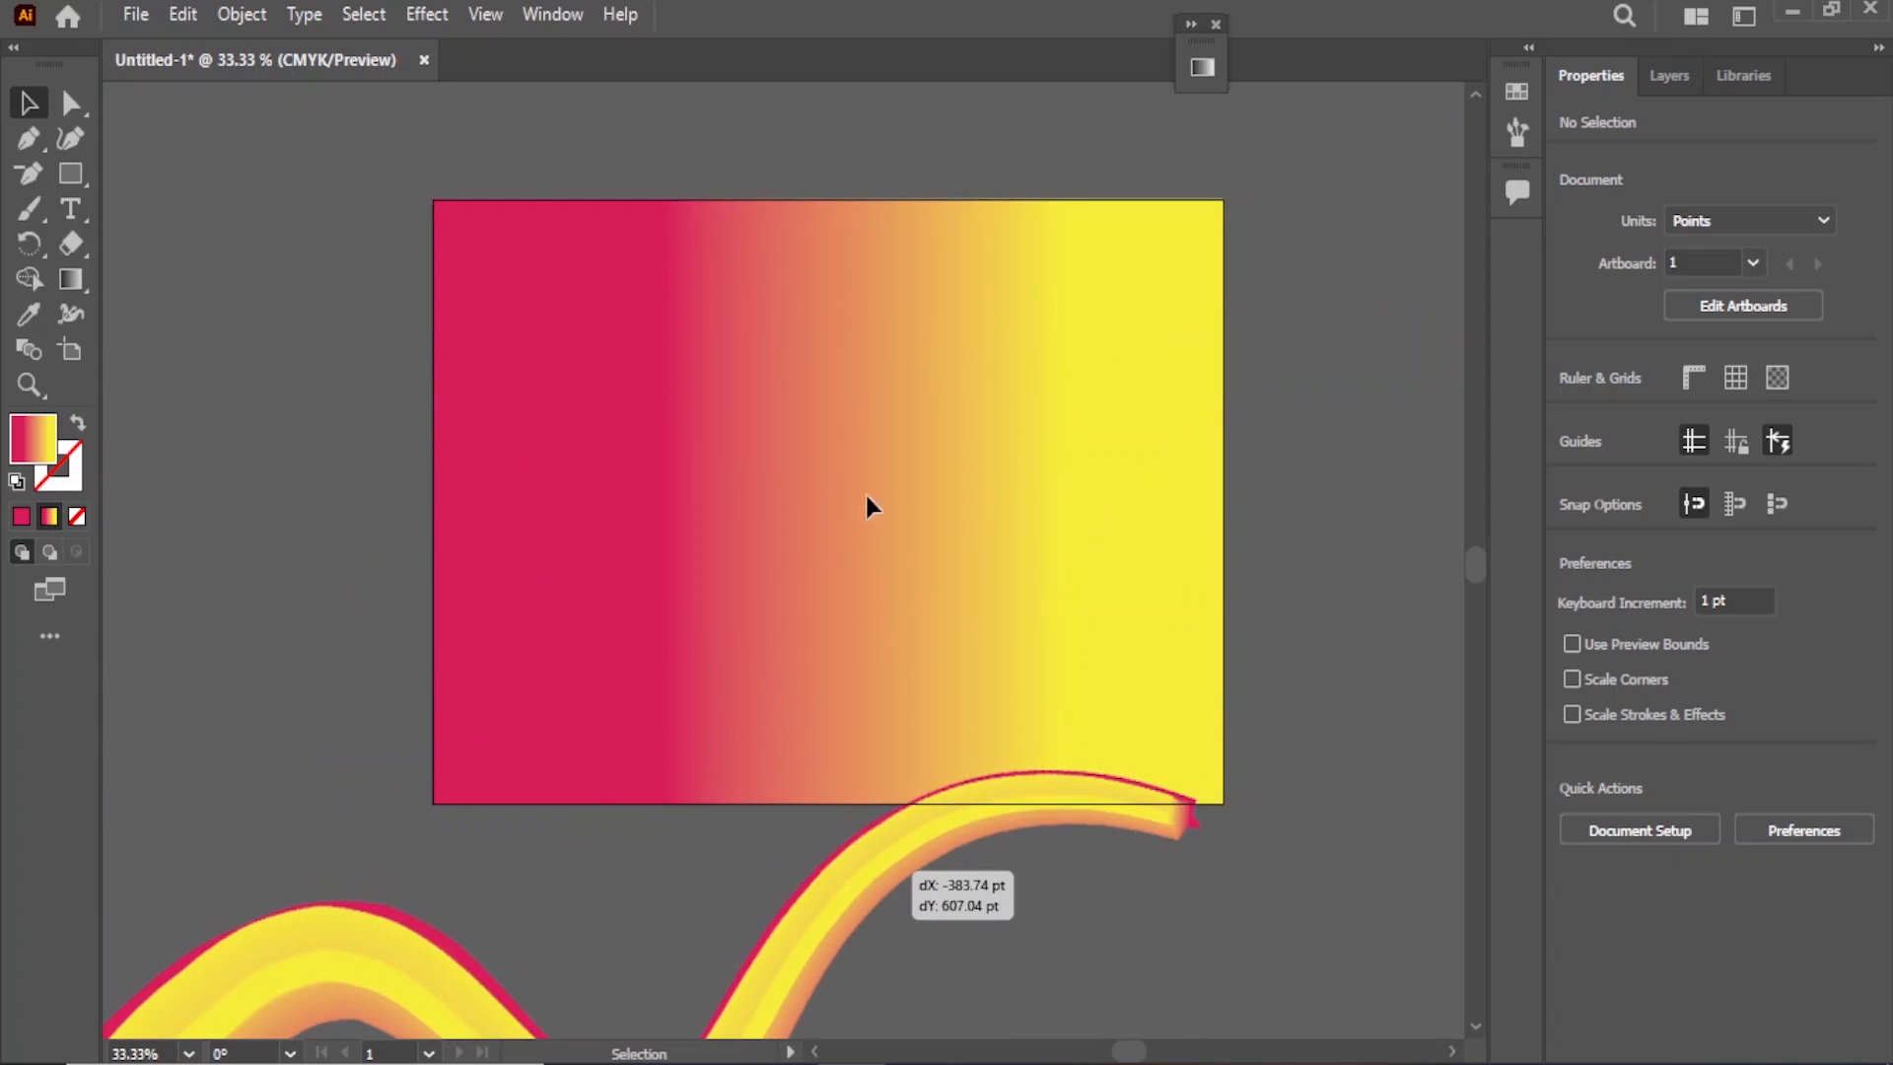
{"action": "left_click_drag", "start_coordinate": [866, 495], "coordinate": [668, 753]}
{"action": "key", "text": "Delete"}
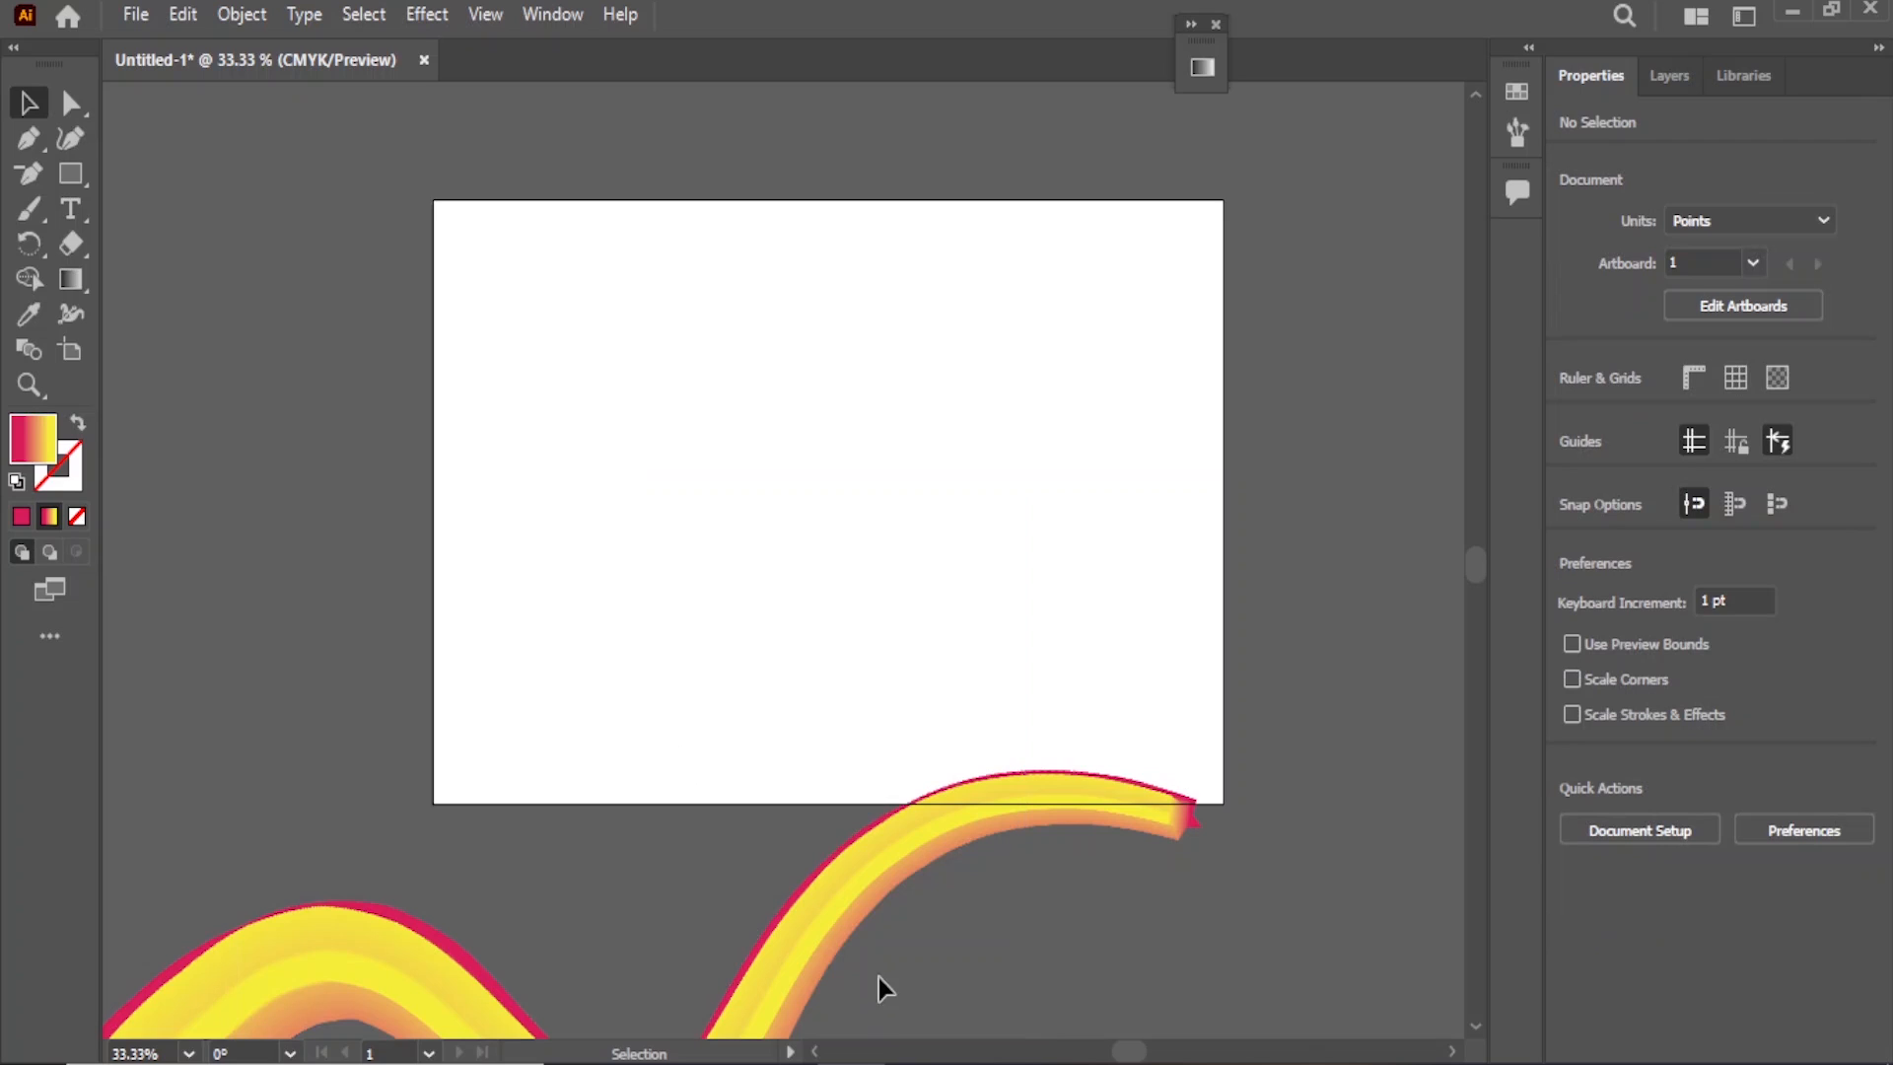
{"action": "left_click", "coordinate": [840, 926]}
{"action": "key", "text": "Delete"}
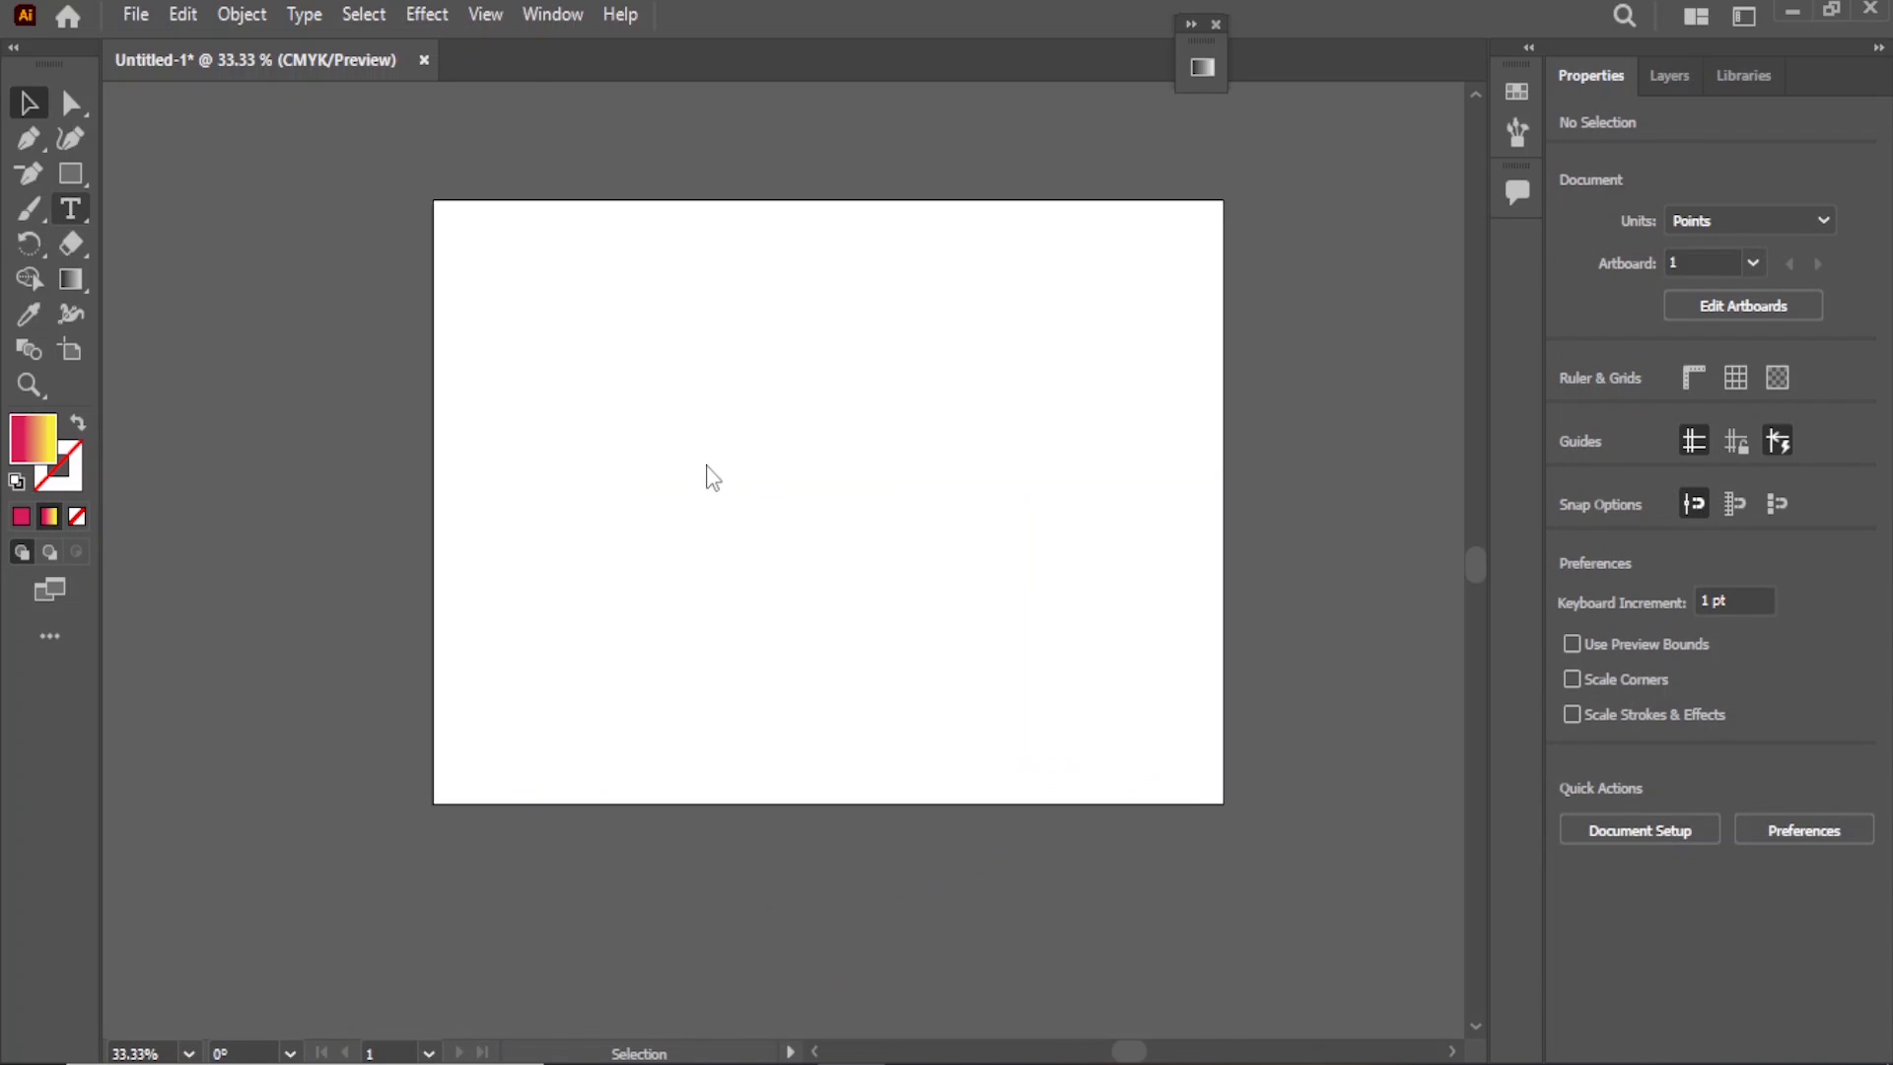
- Place two "Lorem ipsum" text lines on the artboard, the upper one at 19 pt and the lower one at 60 pt
{"action": "left_click", "coordinate": [702, 462]}
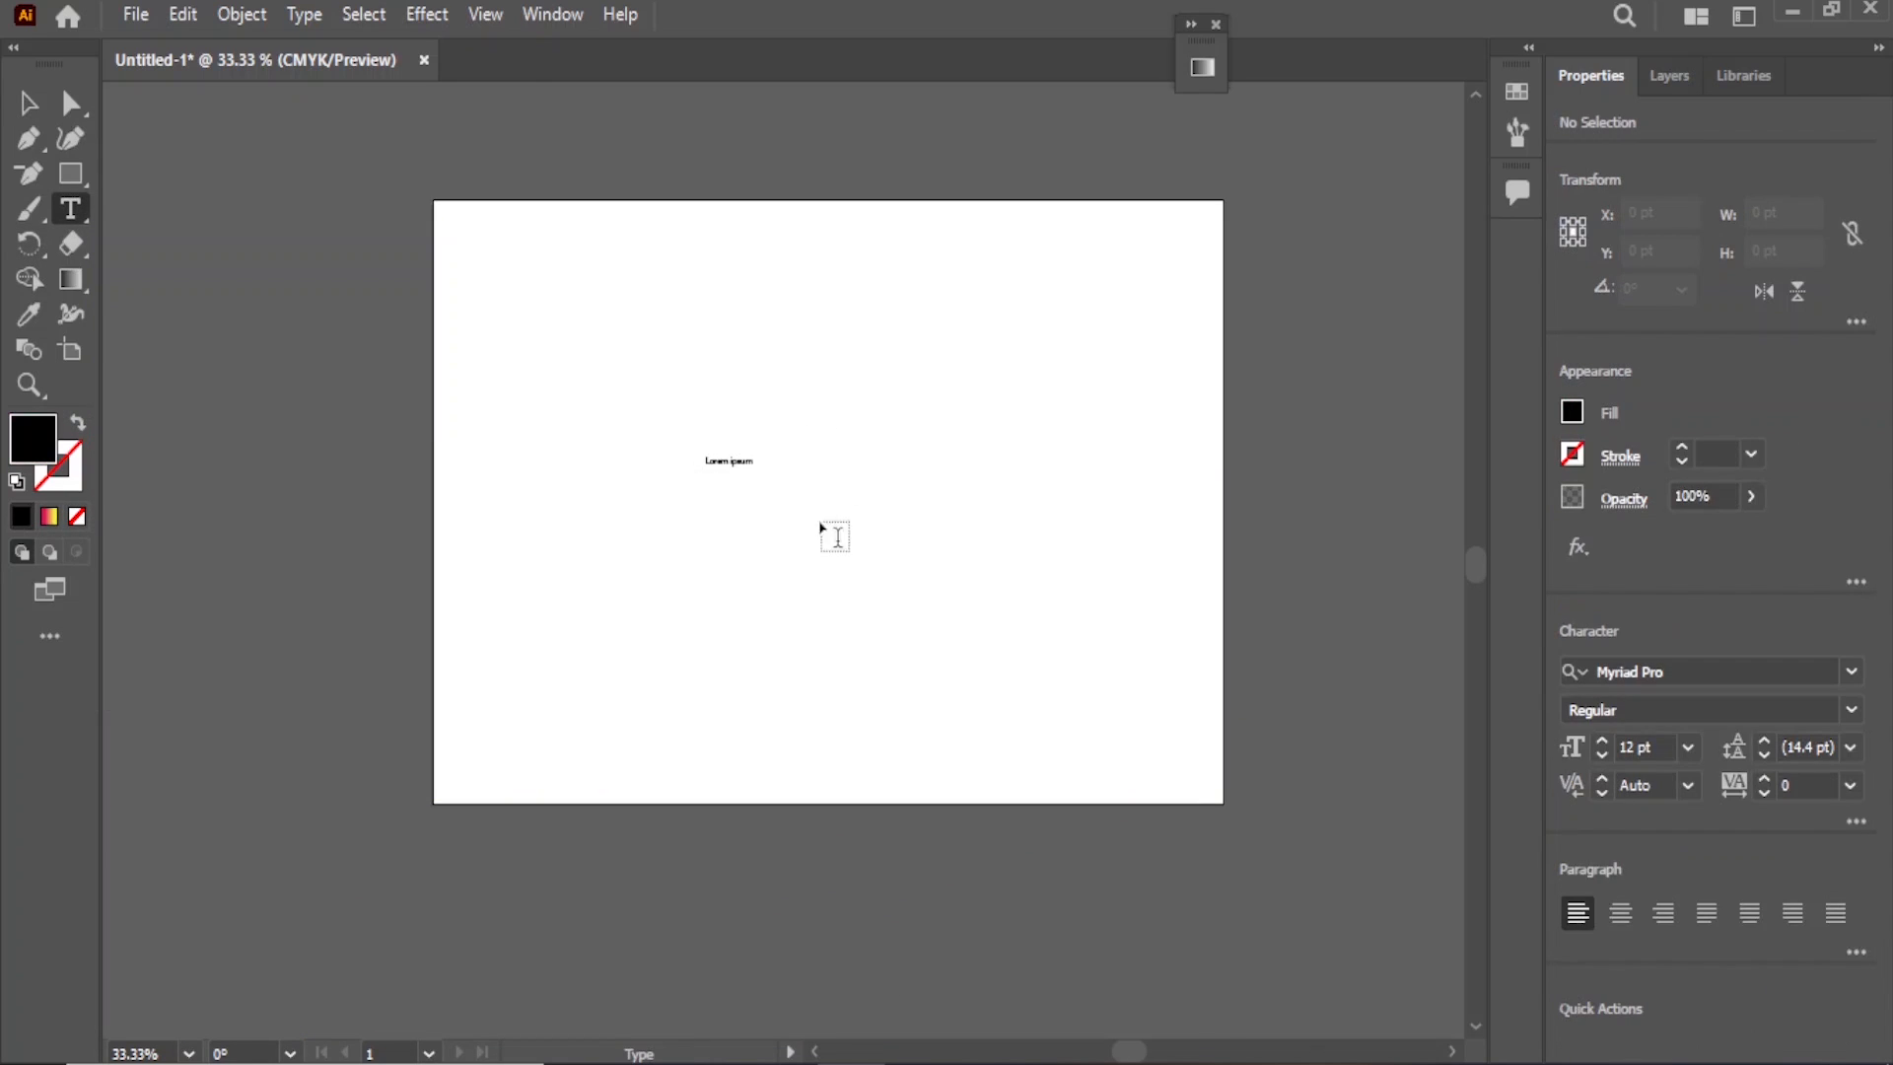
{"action": "scroll", "coordinate": [689, 459], "scroll_direction": "up", "scroll_amount": 2}
{"action": "triple_click", "coordinate": [768, 463]}
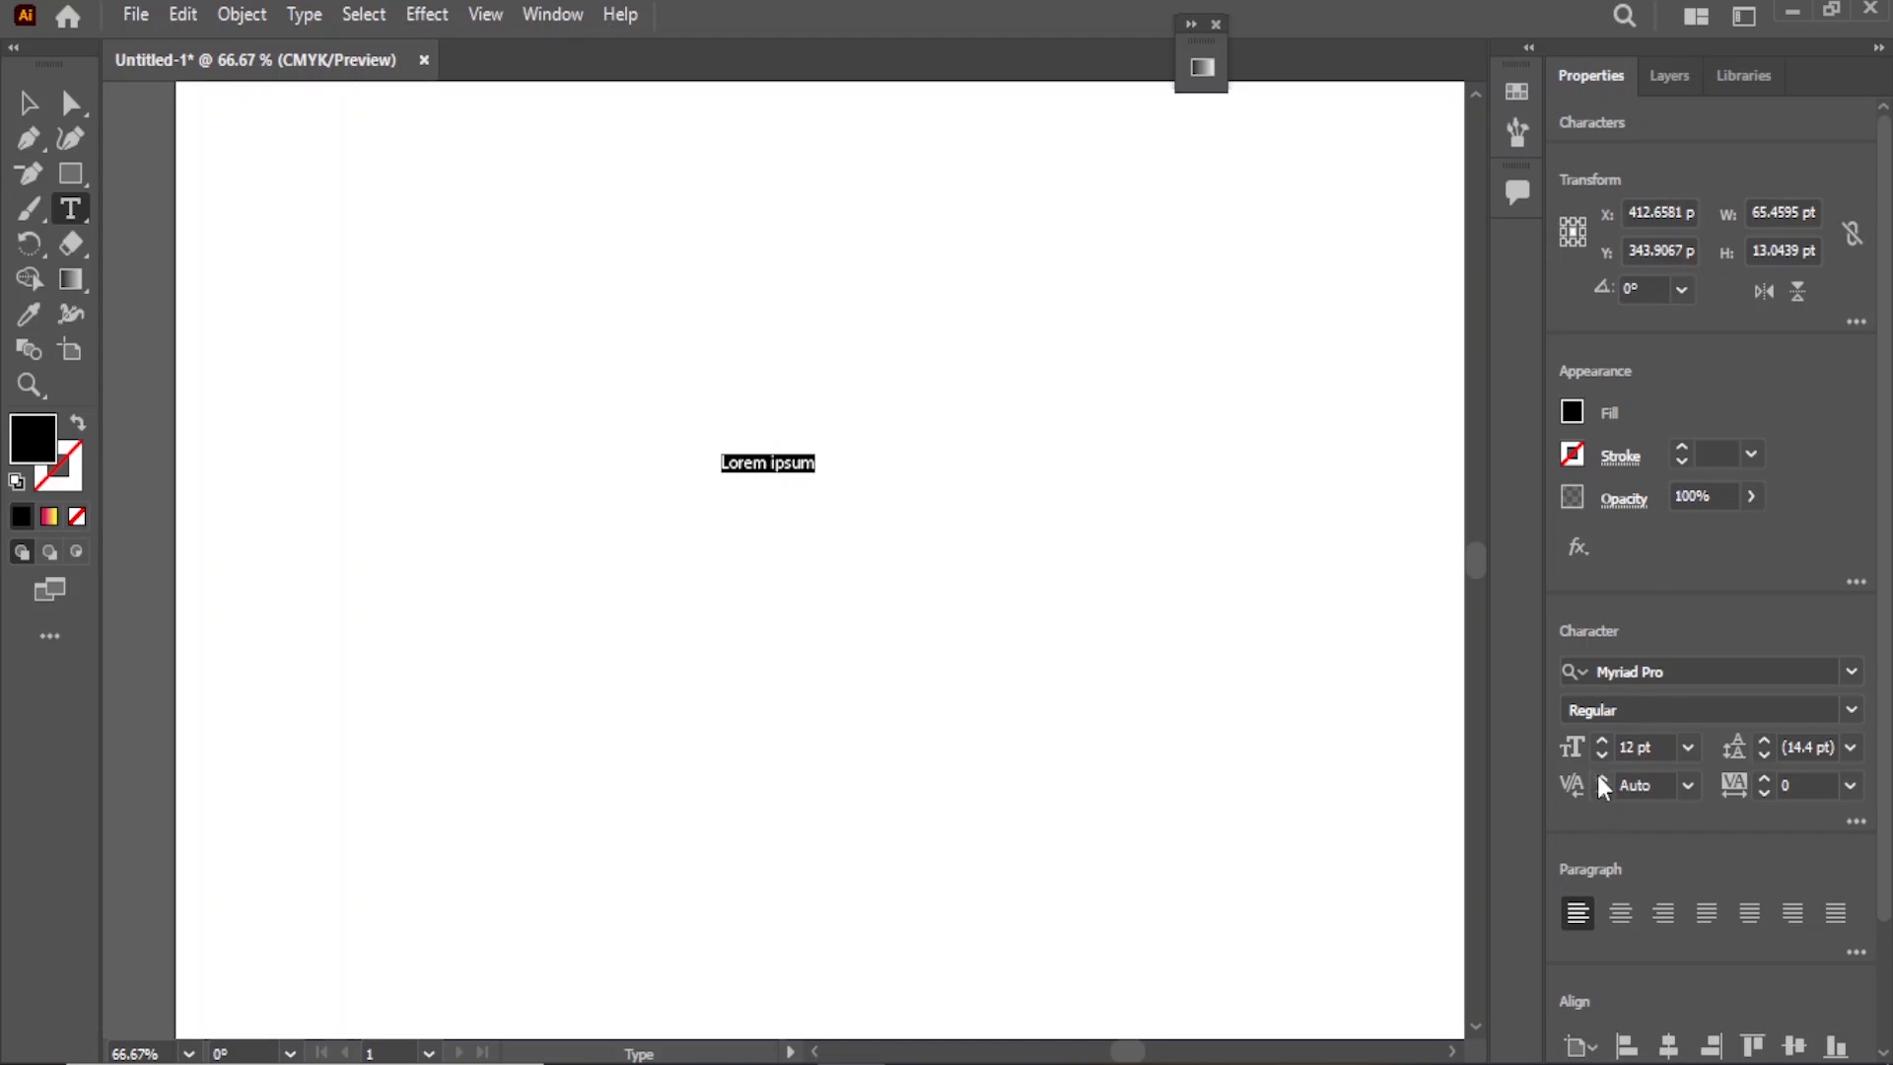
{"action": "left_click", "coordinate": [1599, 740]}
{"action": "left_click", "coordinate": [580, 728]}
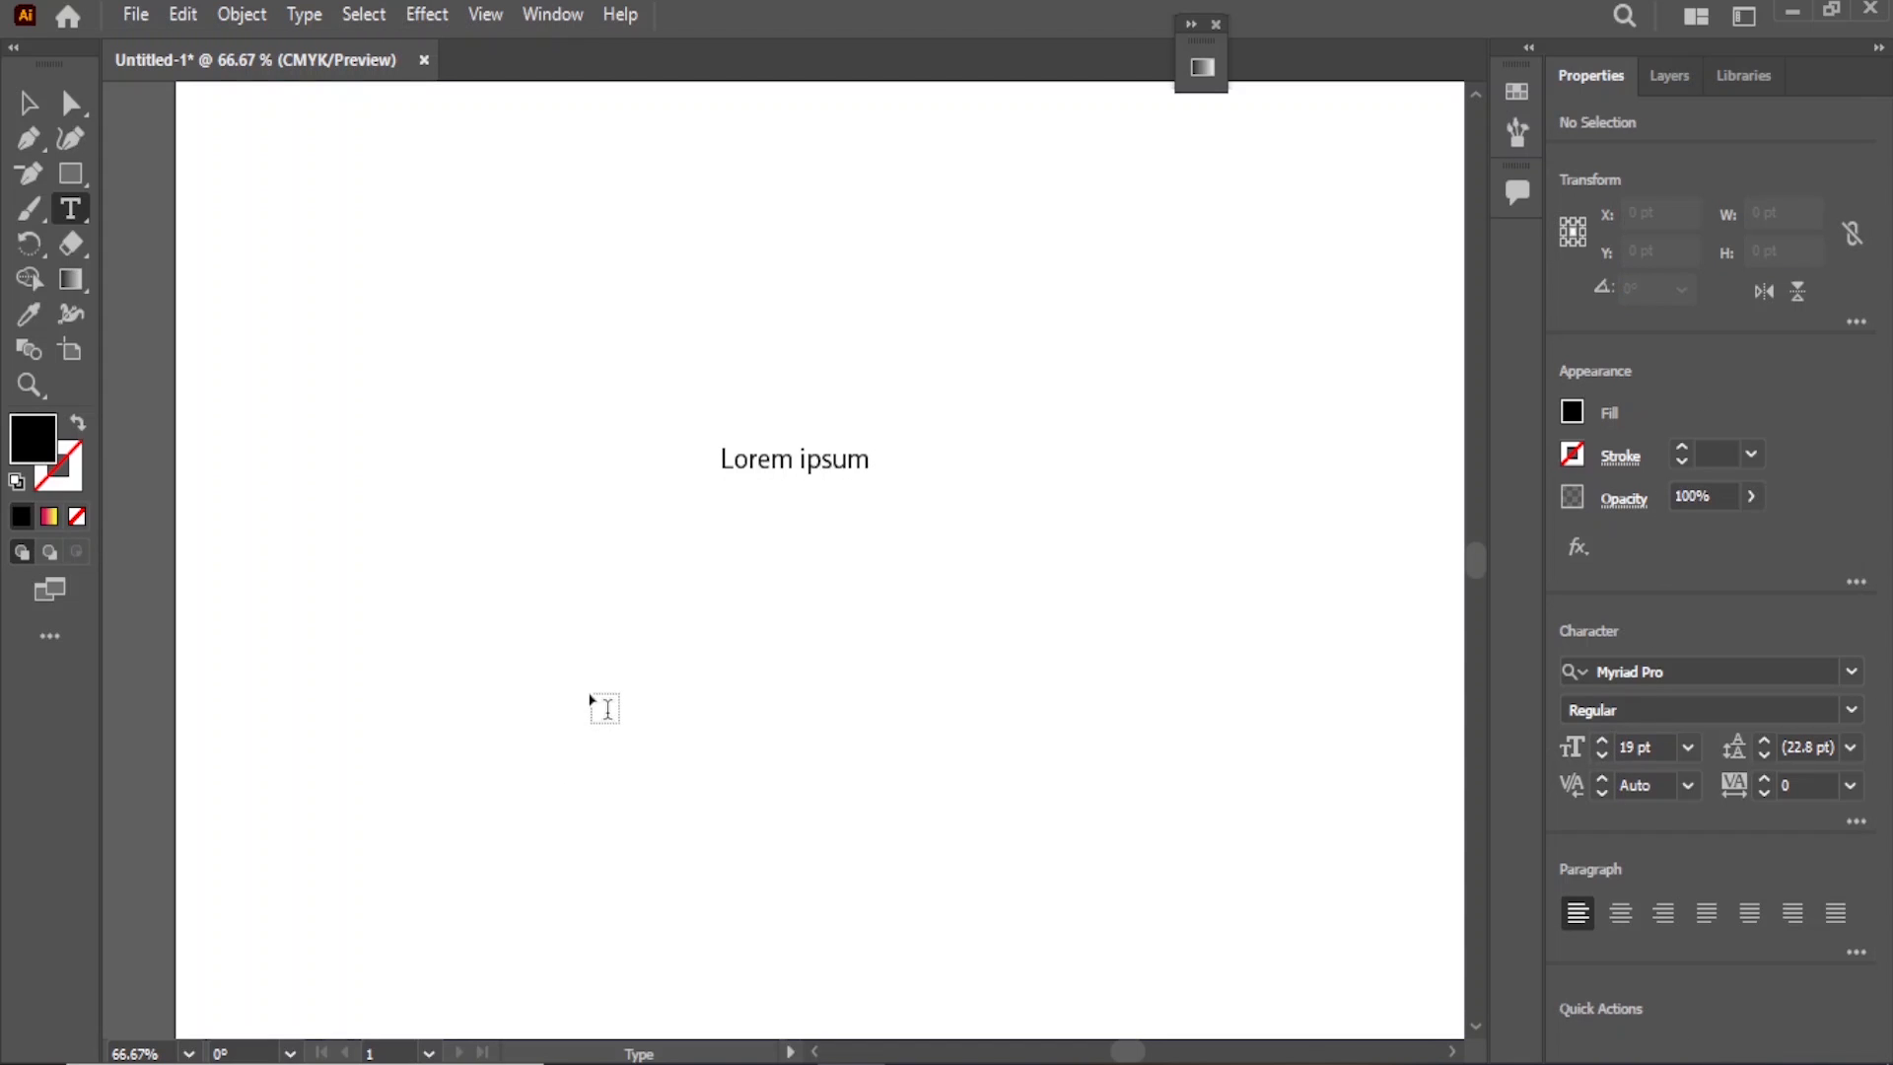
{"action": "left_click", "coordinate": [597, 702]}
{"action": "left_click", "coordinate": [1599, 739]}
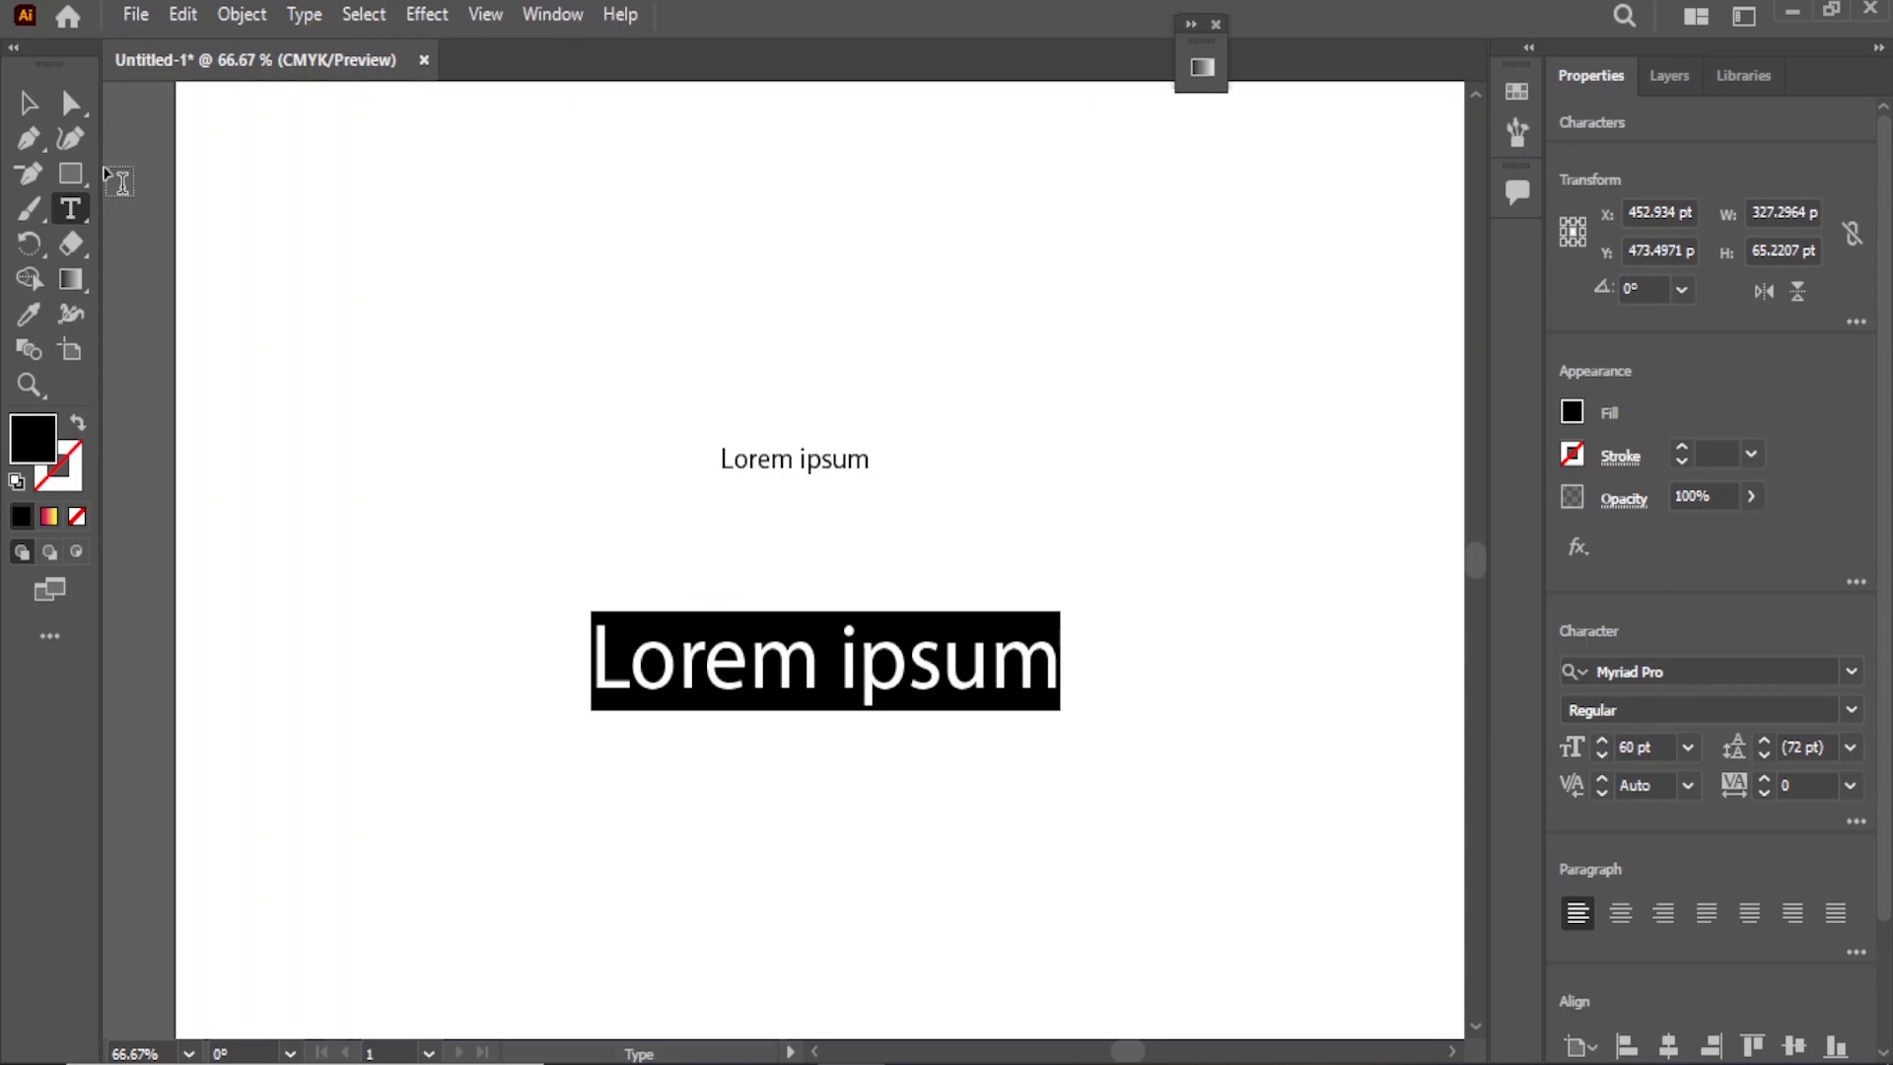
- Fill the small upper "Lorem ipsum" text with the dark navy blue swatch
{"action": "left_click", "coordinate": [27, 103]}
{"action": "left_click_drag", "start_coordinate": [761, 464], "coordinate": [764, 472]}
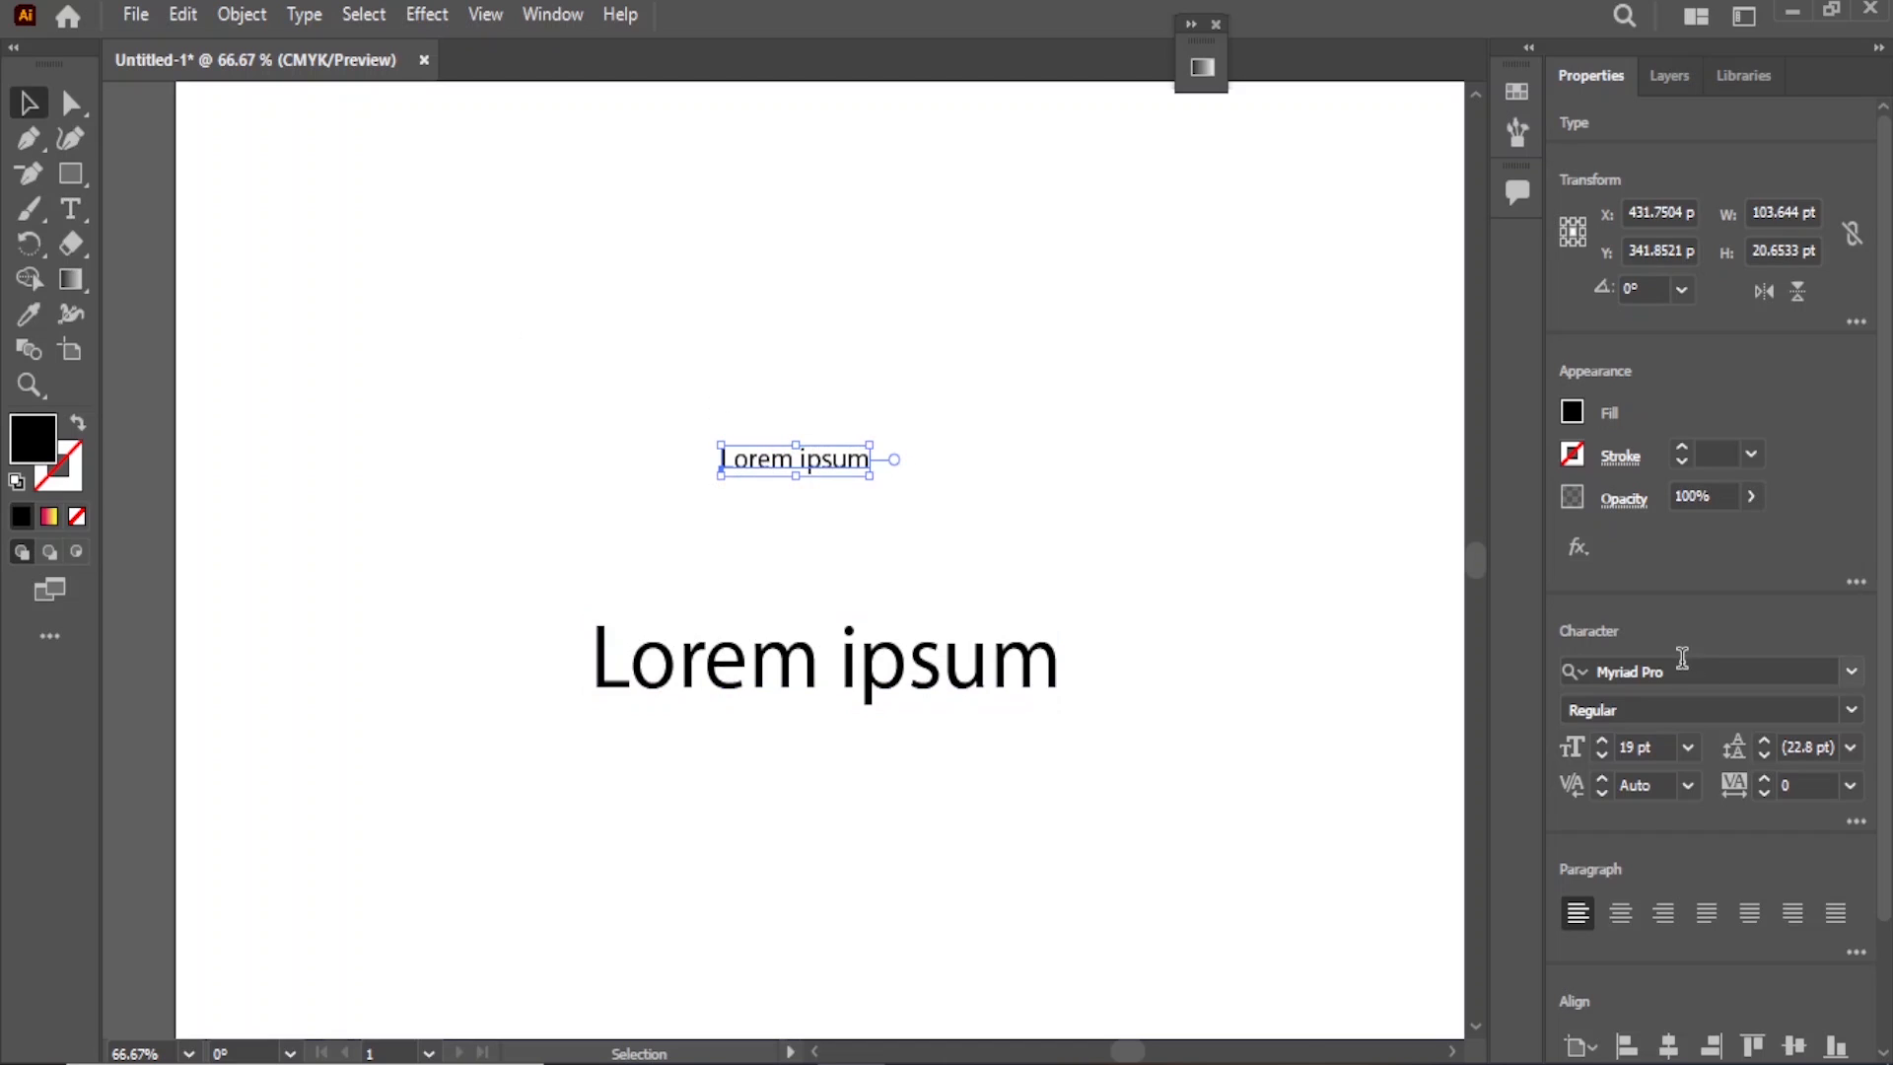
{"action": "left_click", "coordinate": [1572, 414]}
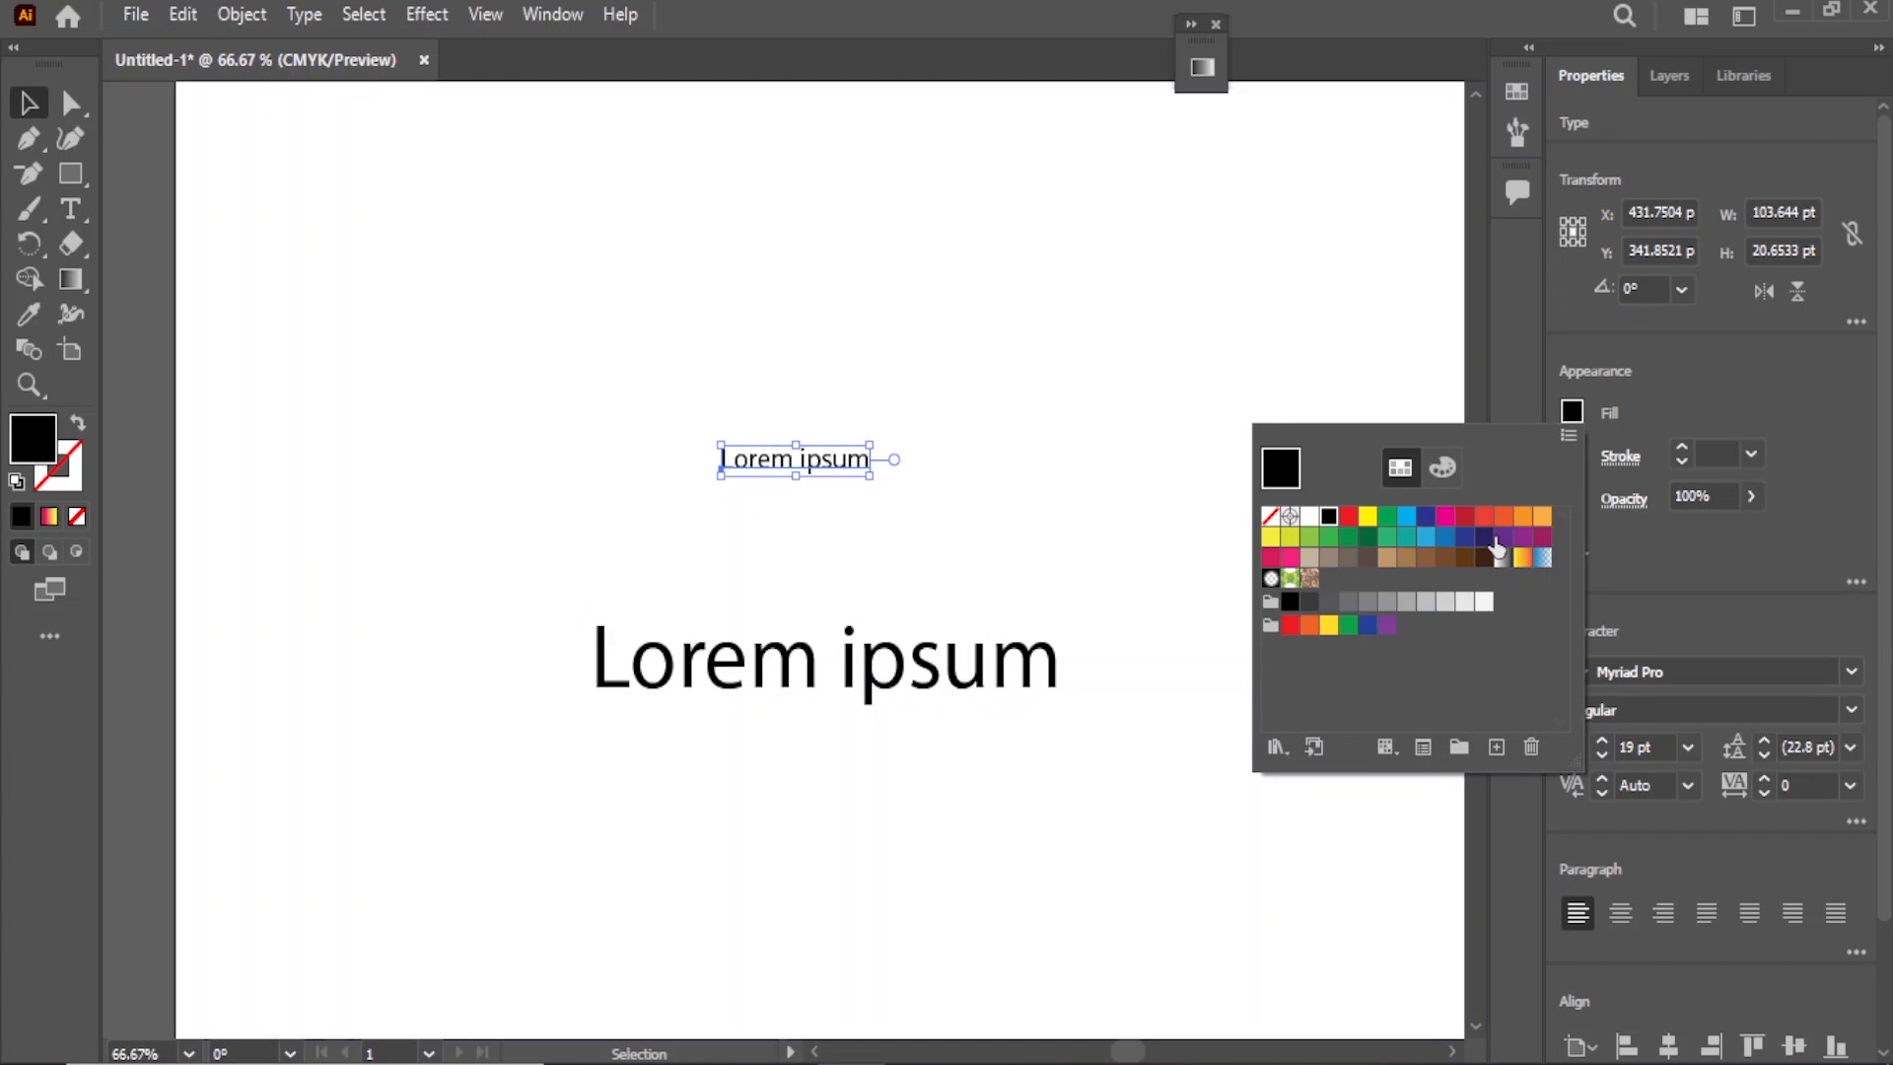
{"action": "left_click", "coordinate": [1489, 548]}
- Fill the large "Lorem ipsum" text with the light blue swatch and move it up directly beneath the small line
{"action": "left_click", "coordinate": [929, 658]}
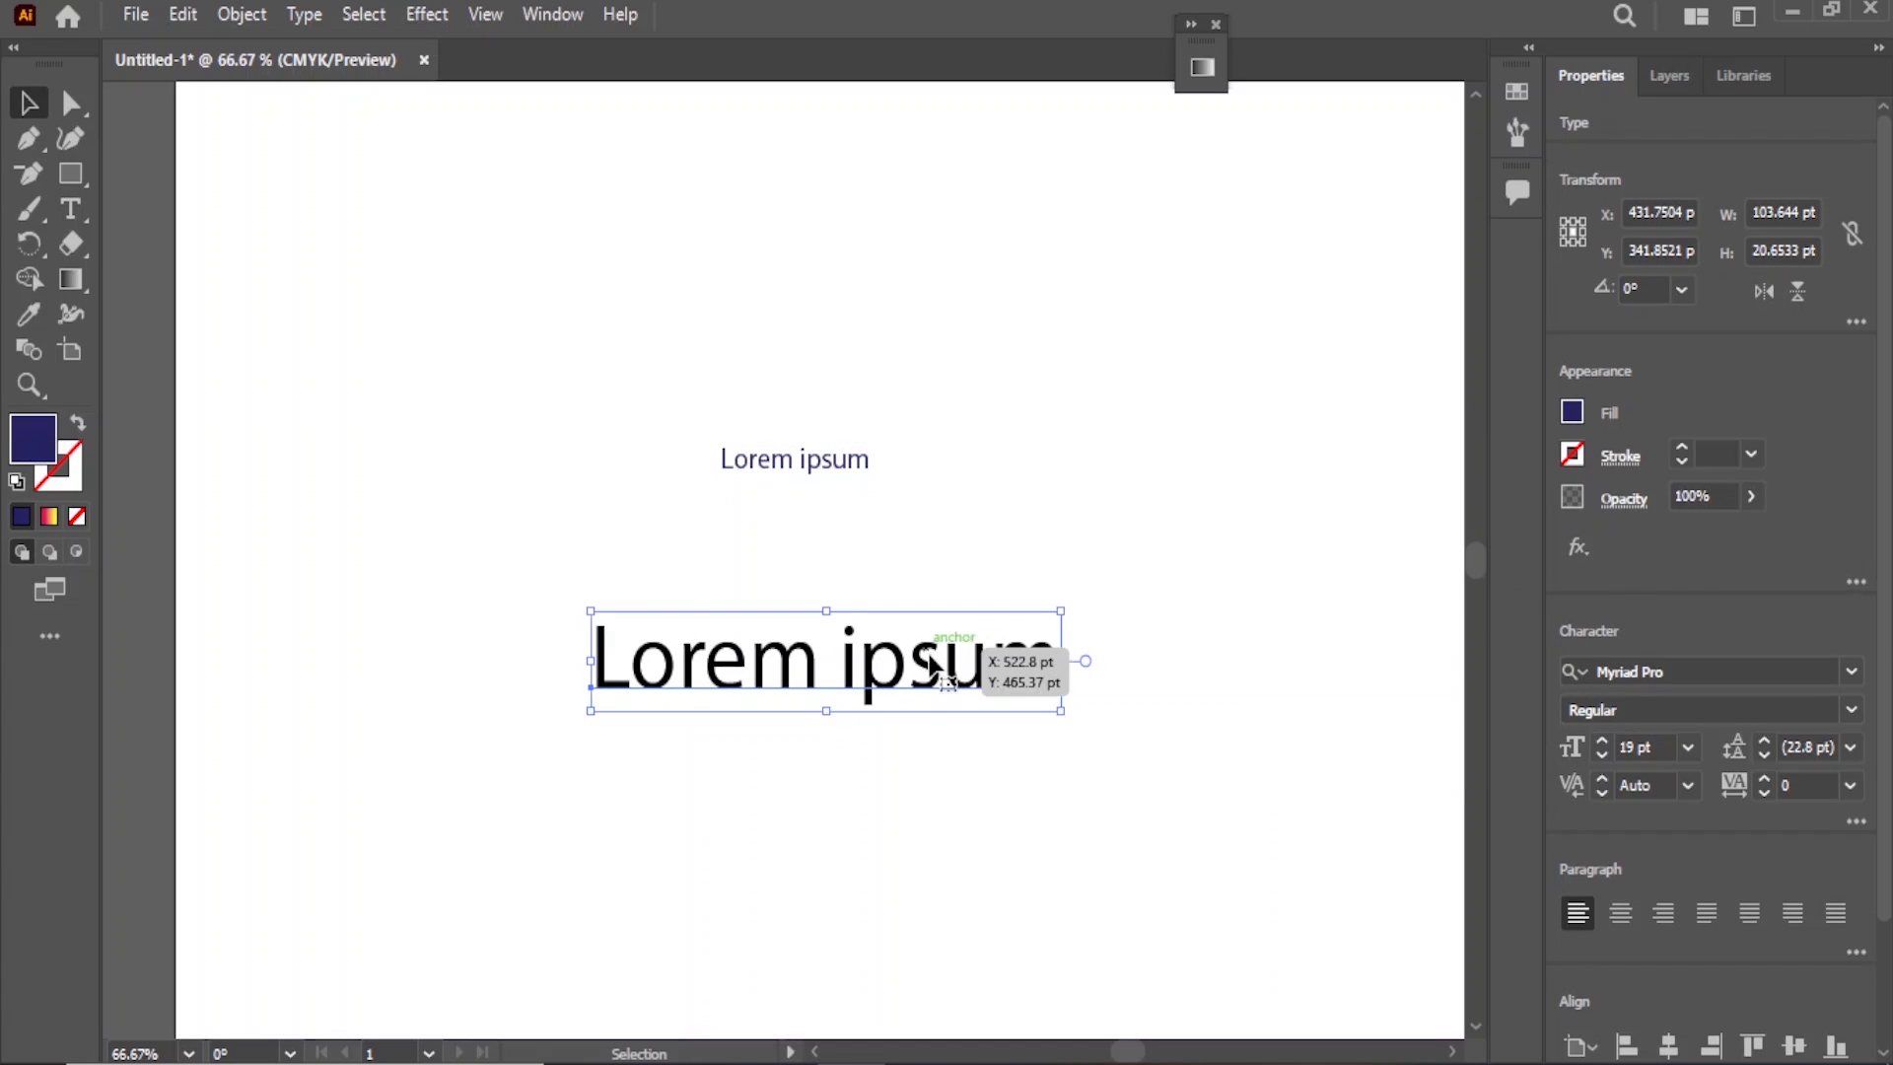
{"action": "left_click", "coordinate": [1572, 414]}
{"action": "left_click", "coordinate": [1426, 537]}
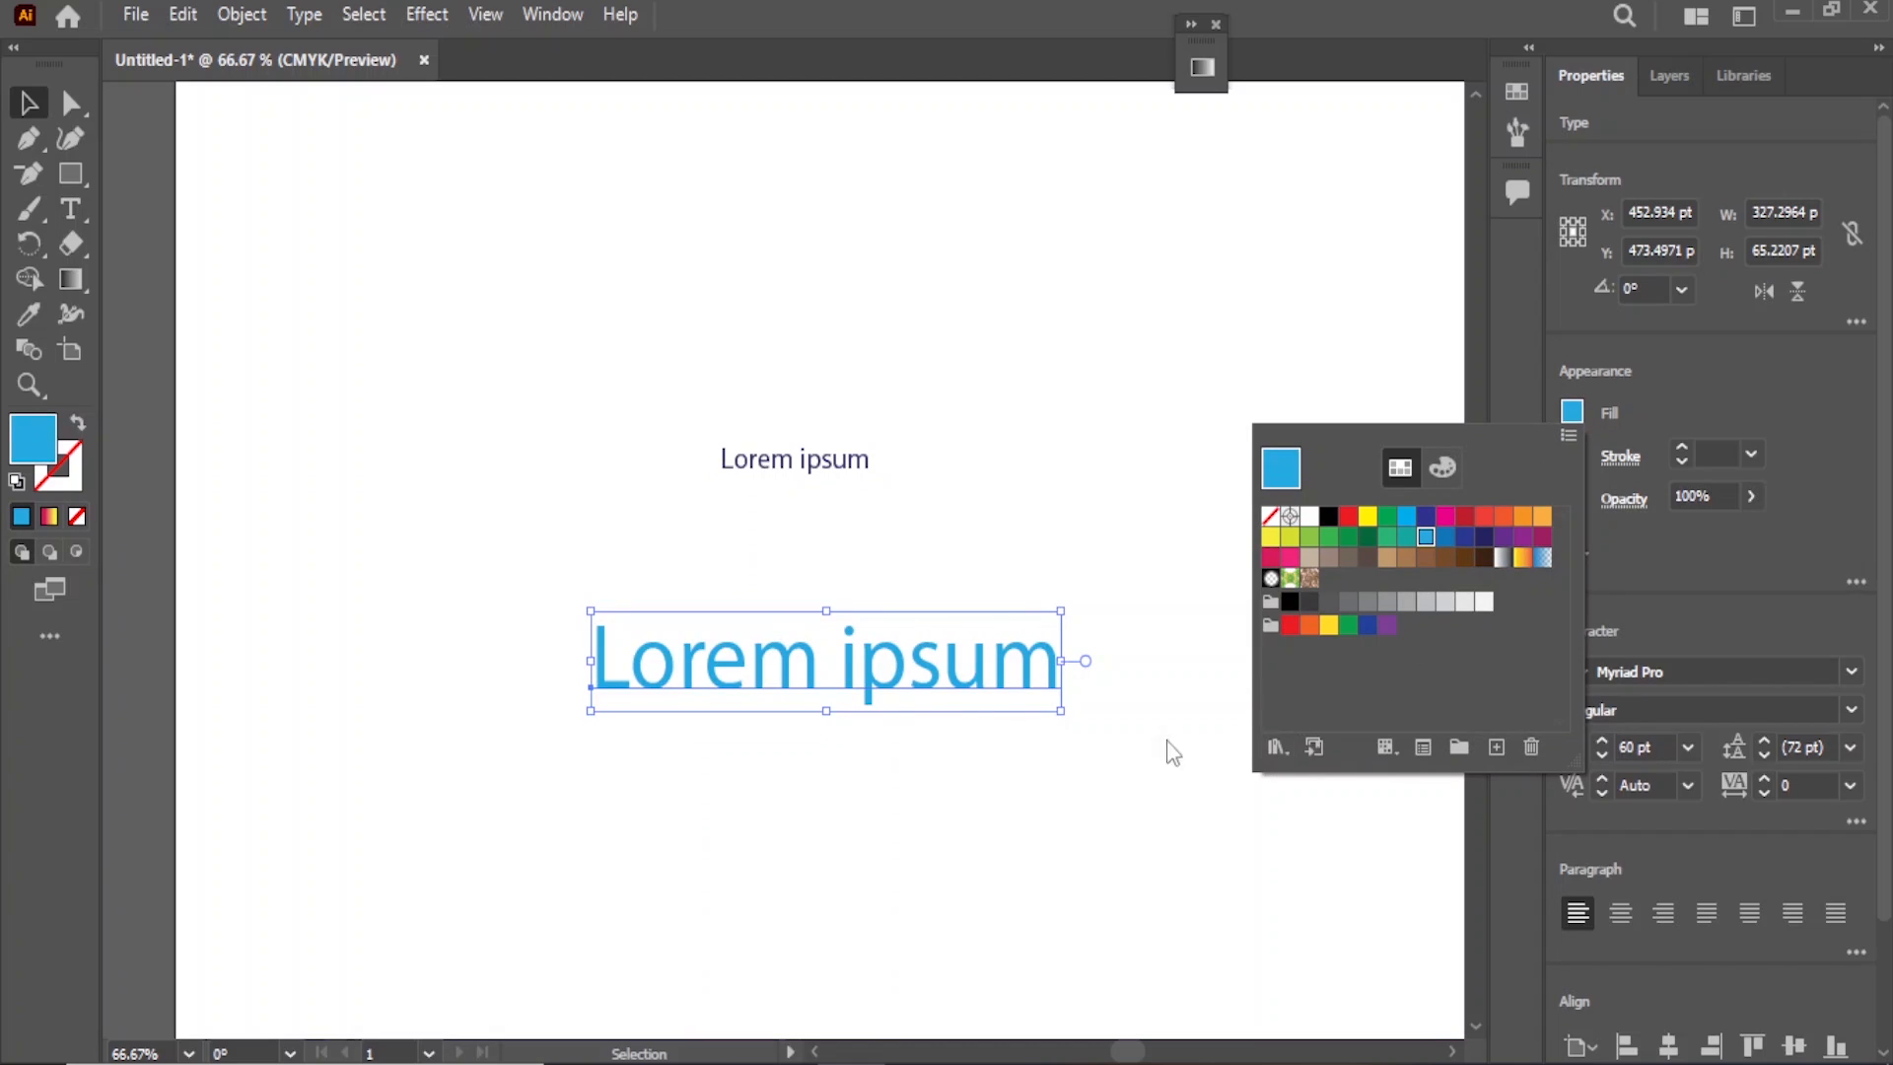
{"action": "left_click_drag", "start_coordinate": [814, 656], "coordinate": [787, 542]}
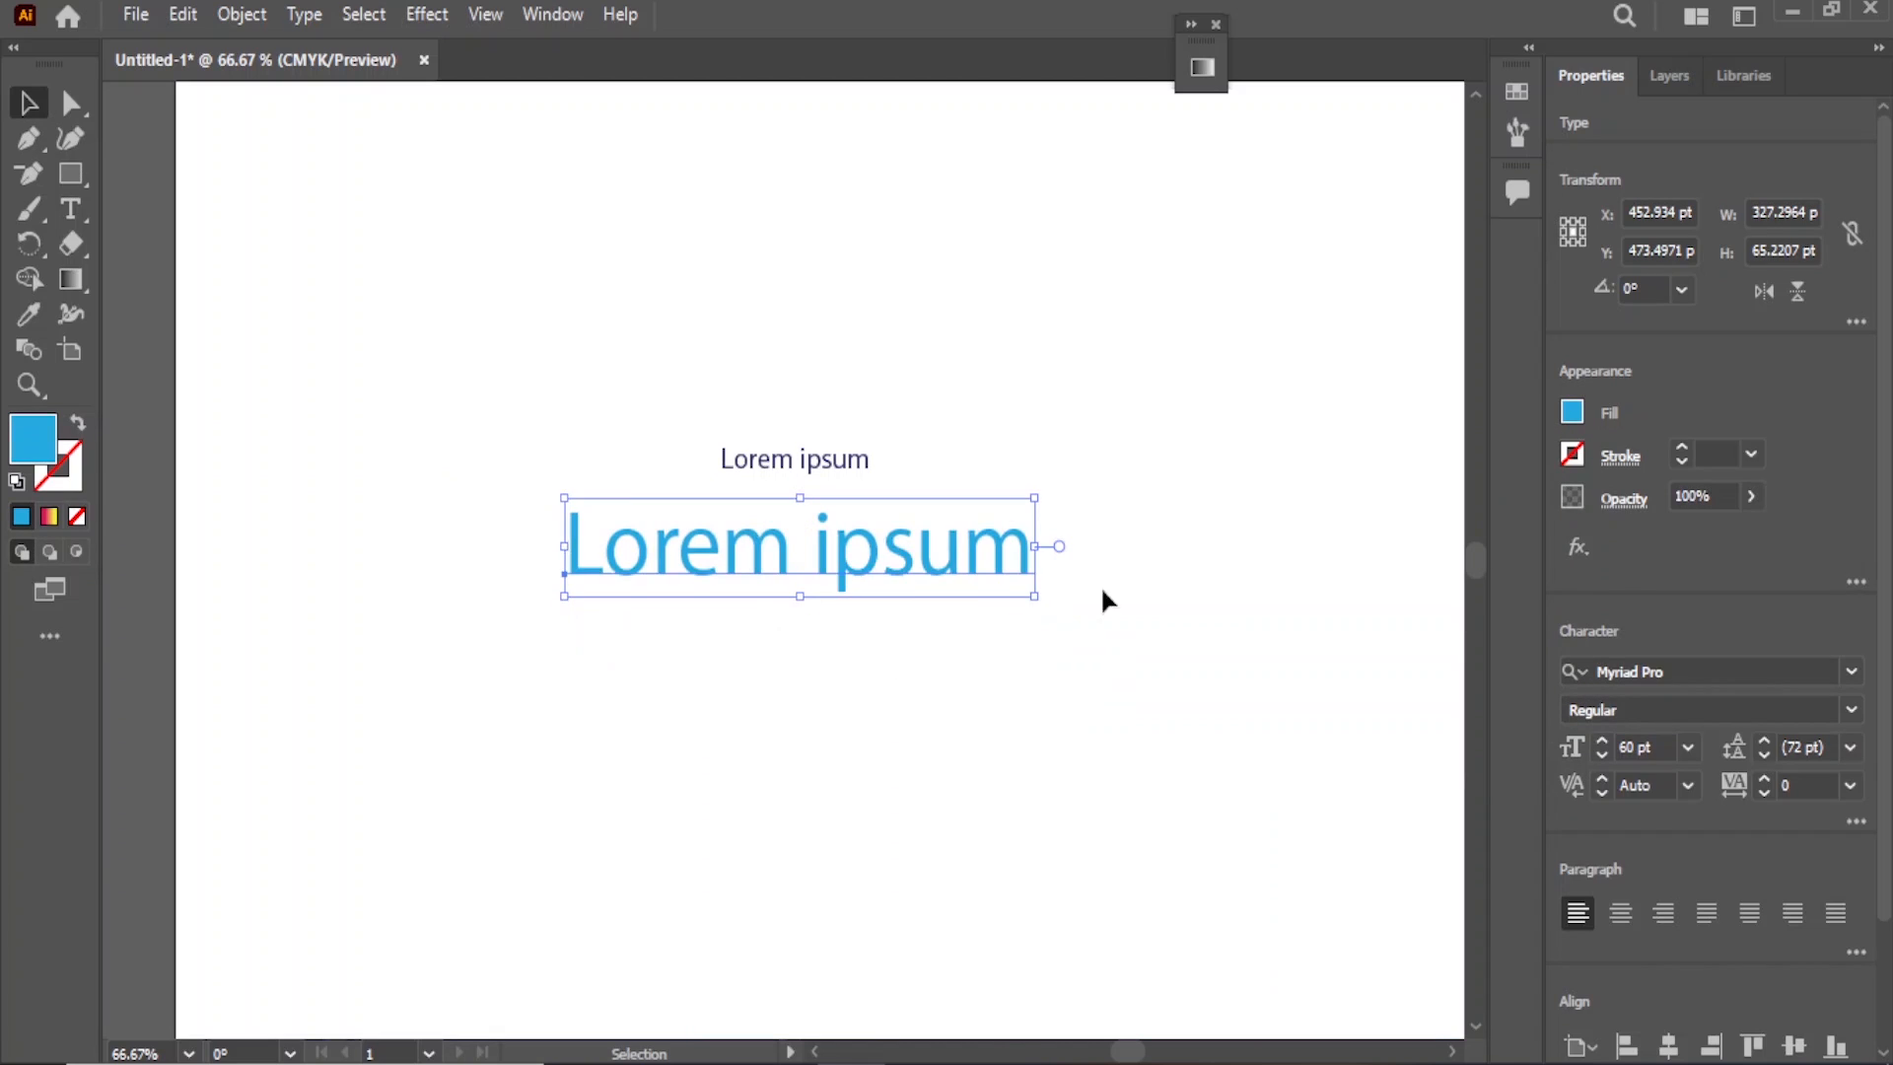
- Select both text lines and set the blend options to 500 specified steps
{"action": "left_click_drag", "start_coordinate": [1119, 375], "coordinate": [351, 765]}
{"action": "left_click", "coordinate": [242, 14]}
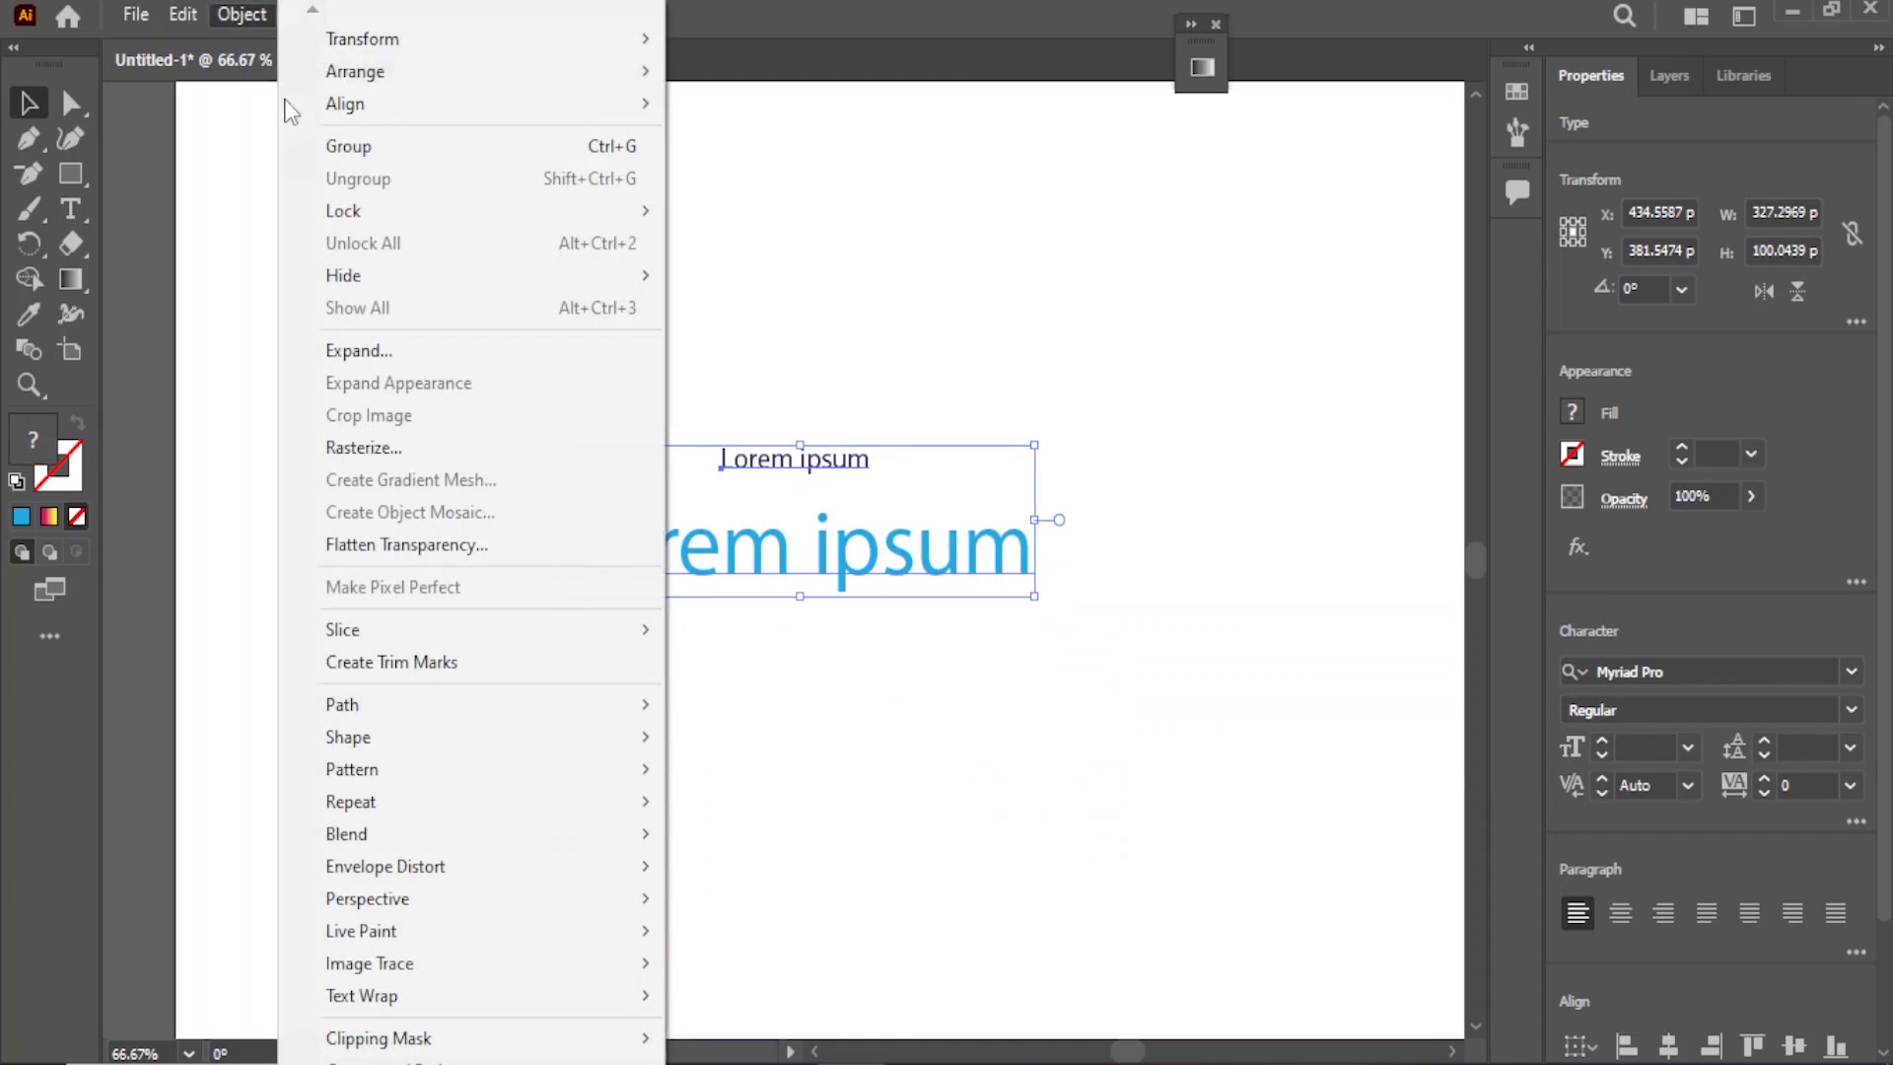
{"action": "mouse_move", "coordinate": [398, 831]}
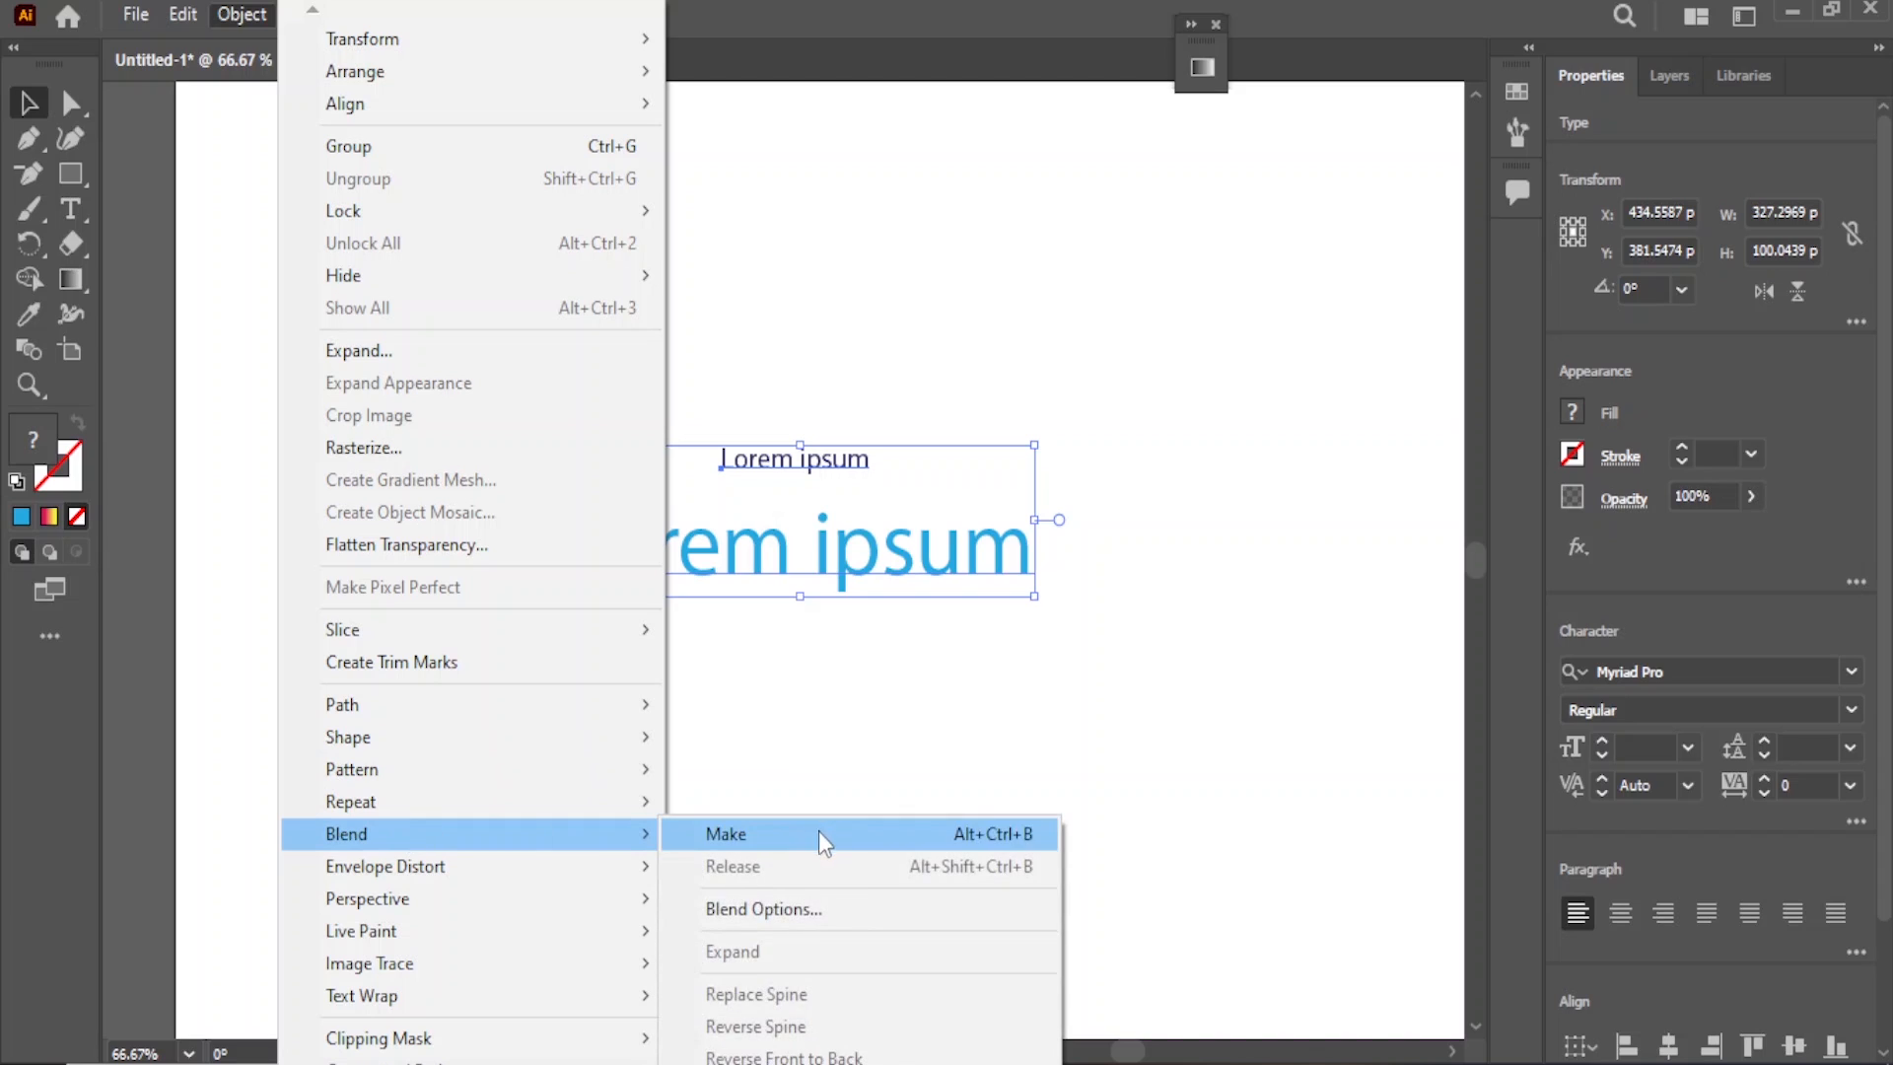
{"action": "left_click", "coordinate": [809, 908]}
{"action": "double_click", "coordinate": [1084, 470]}
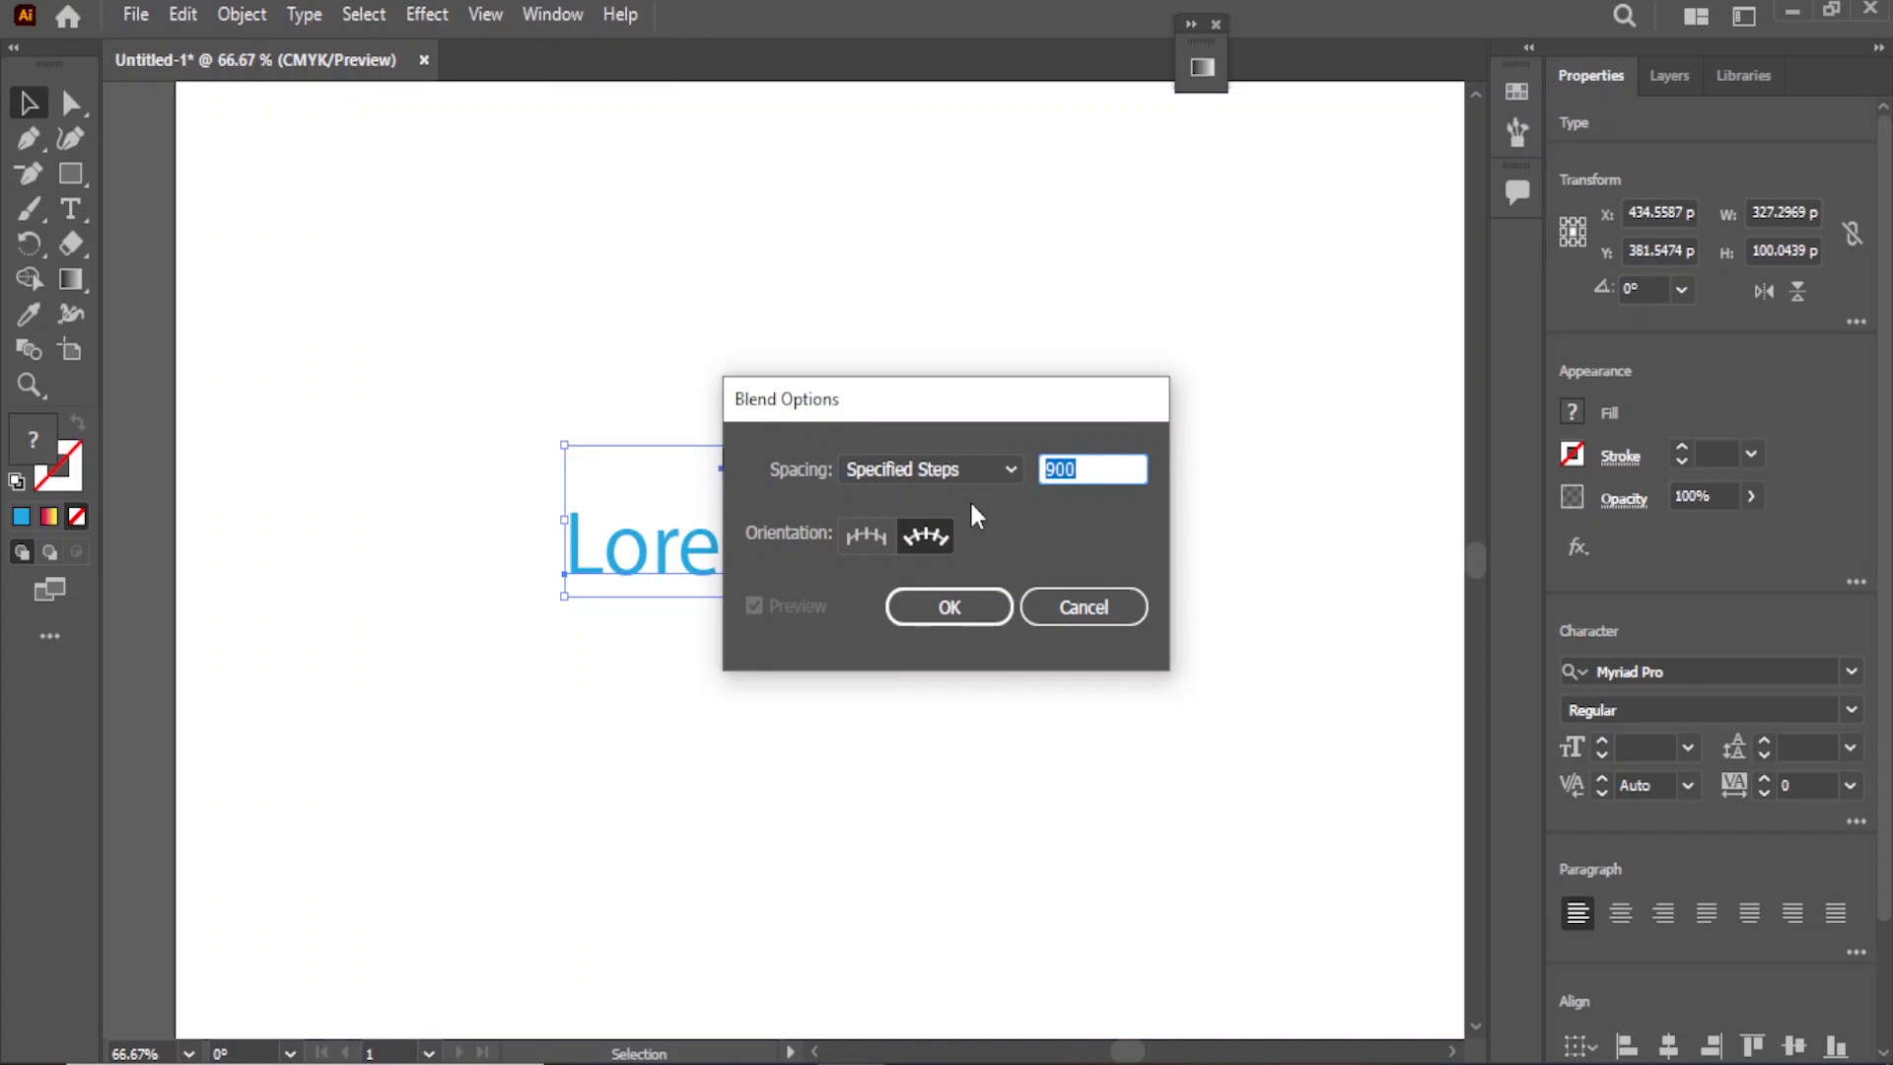
{"action": "type", "text": "500"}
{"action": "key", "text": "Return"}
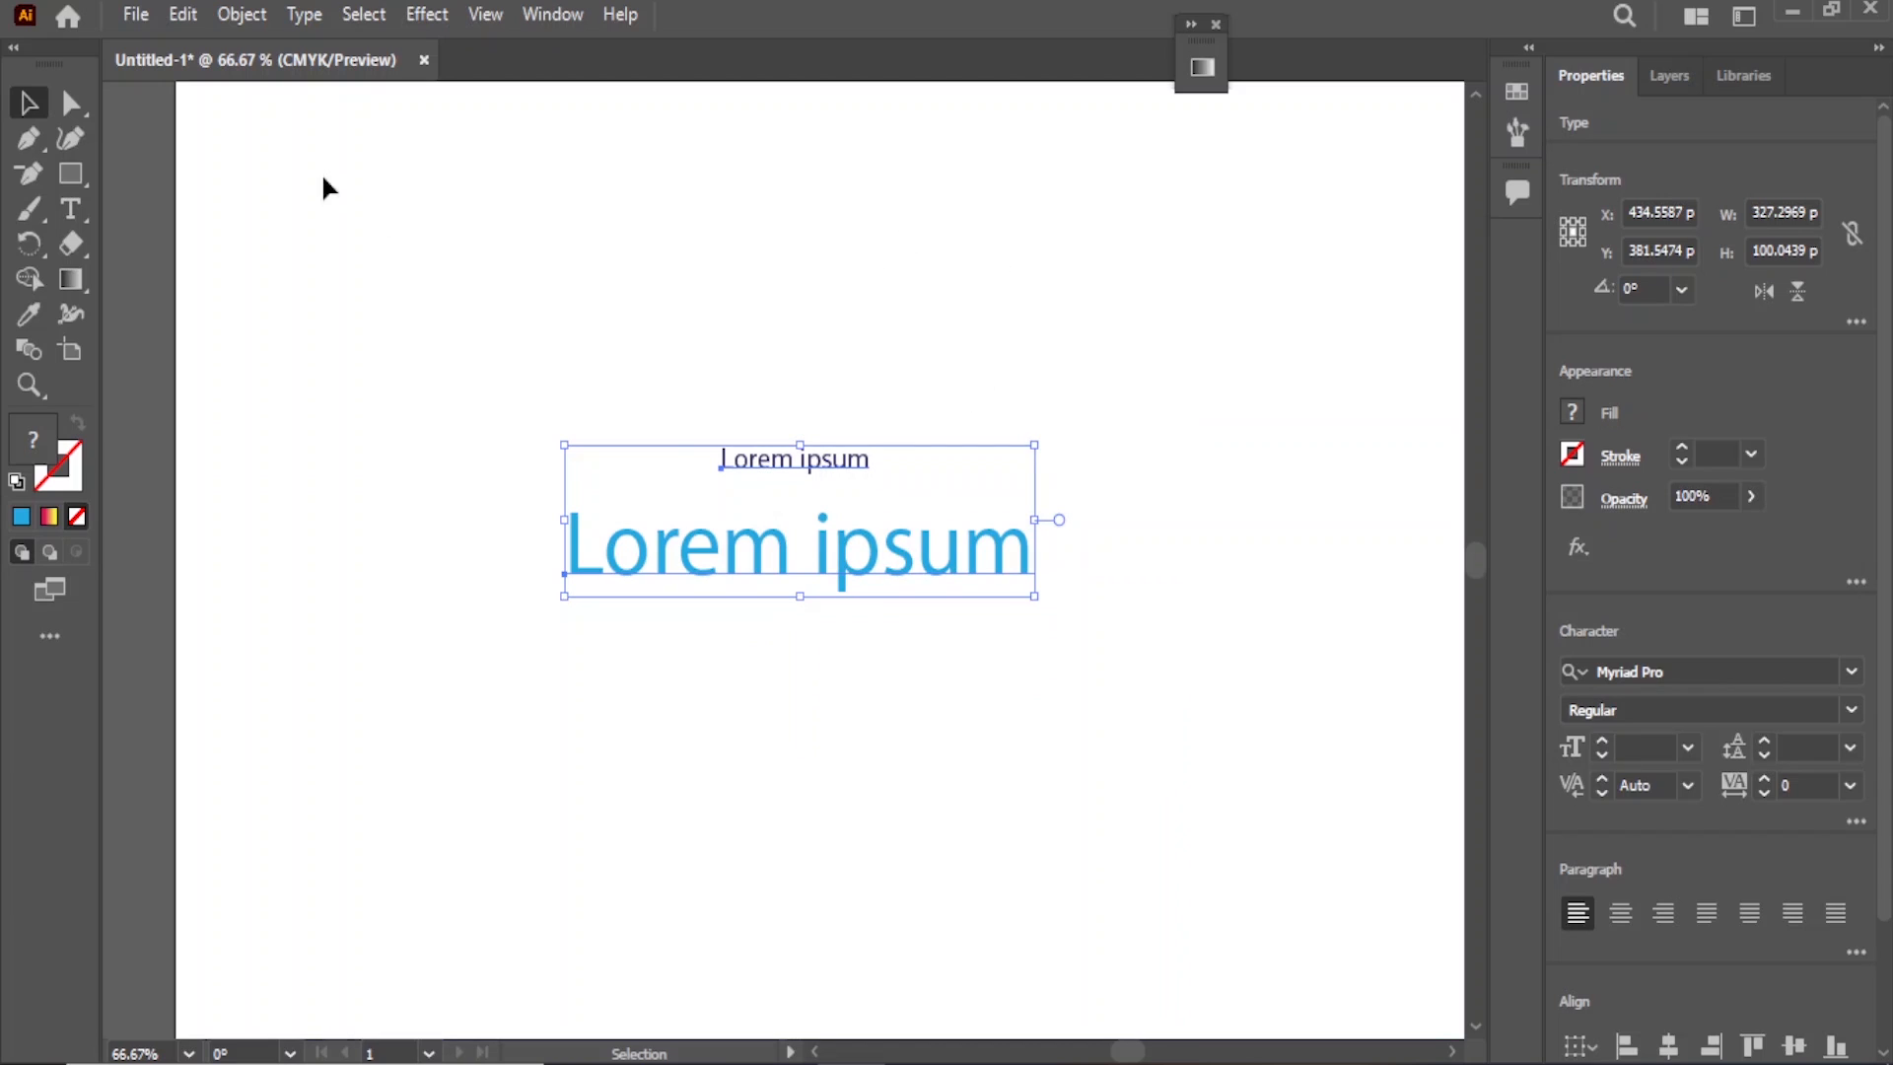
- Make a blend between the small navy text and the large light blue text
{"action": "left_click", "coordinate": [241, 13]}
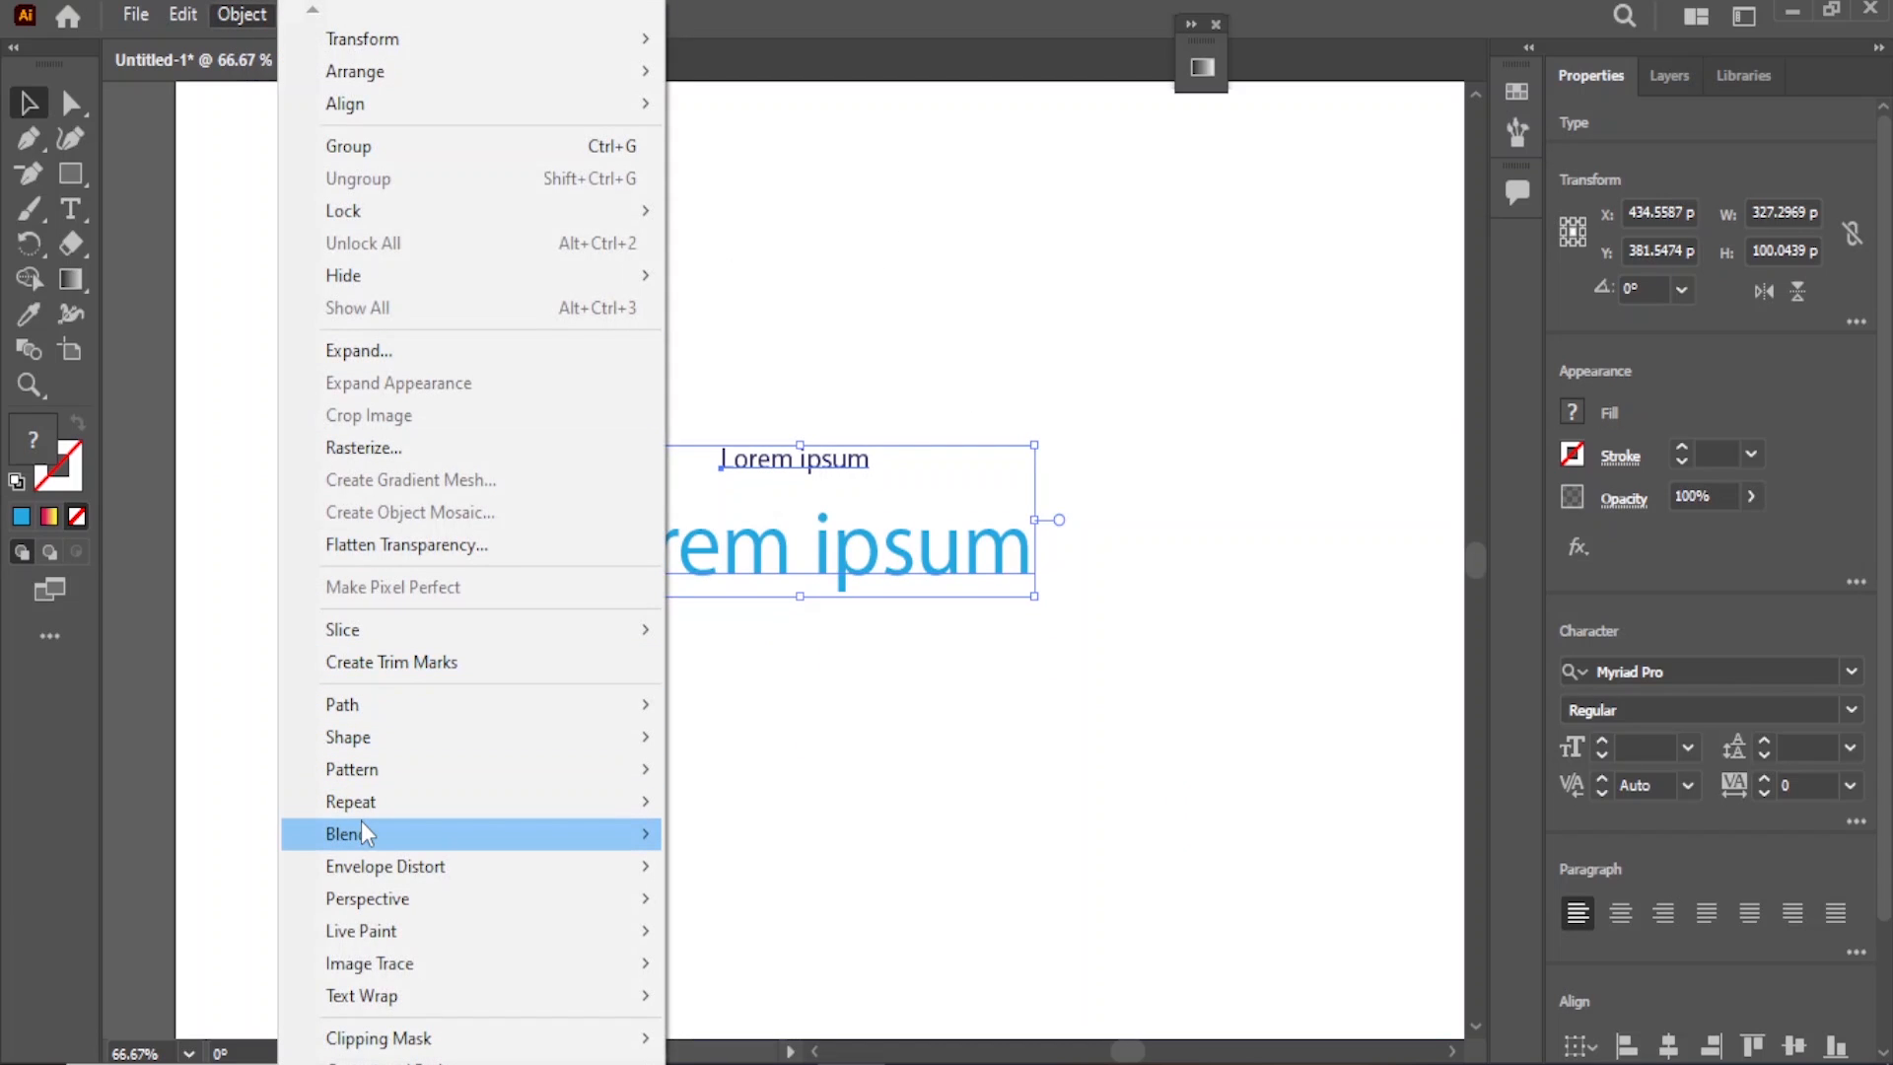
{"action": "mouse_move", "coordinate": [387, 834]}
{"action": "left_click", "coordinate": [828, 838]}
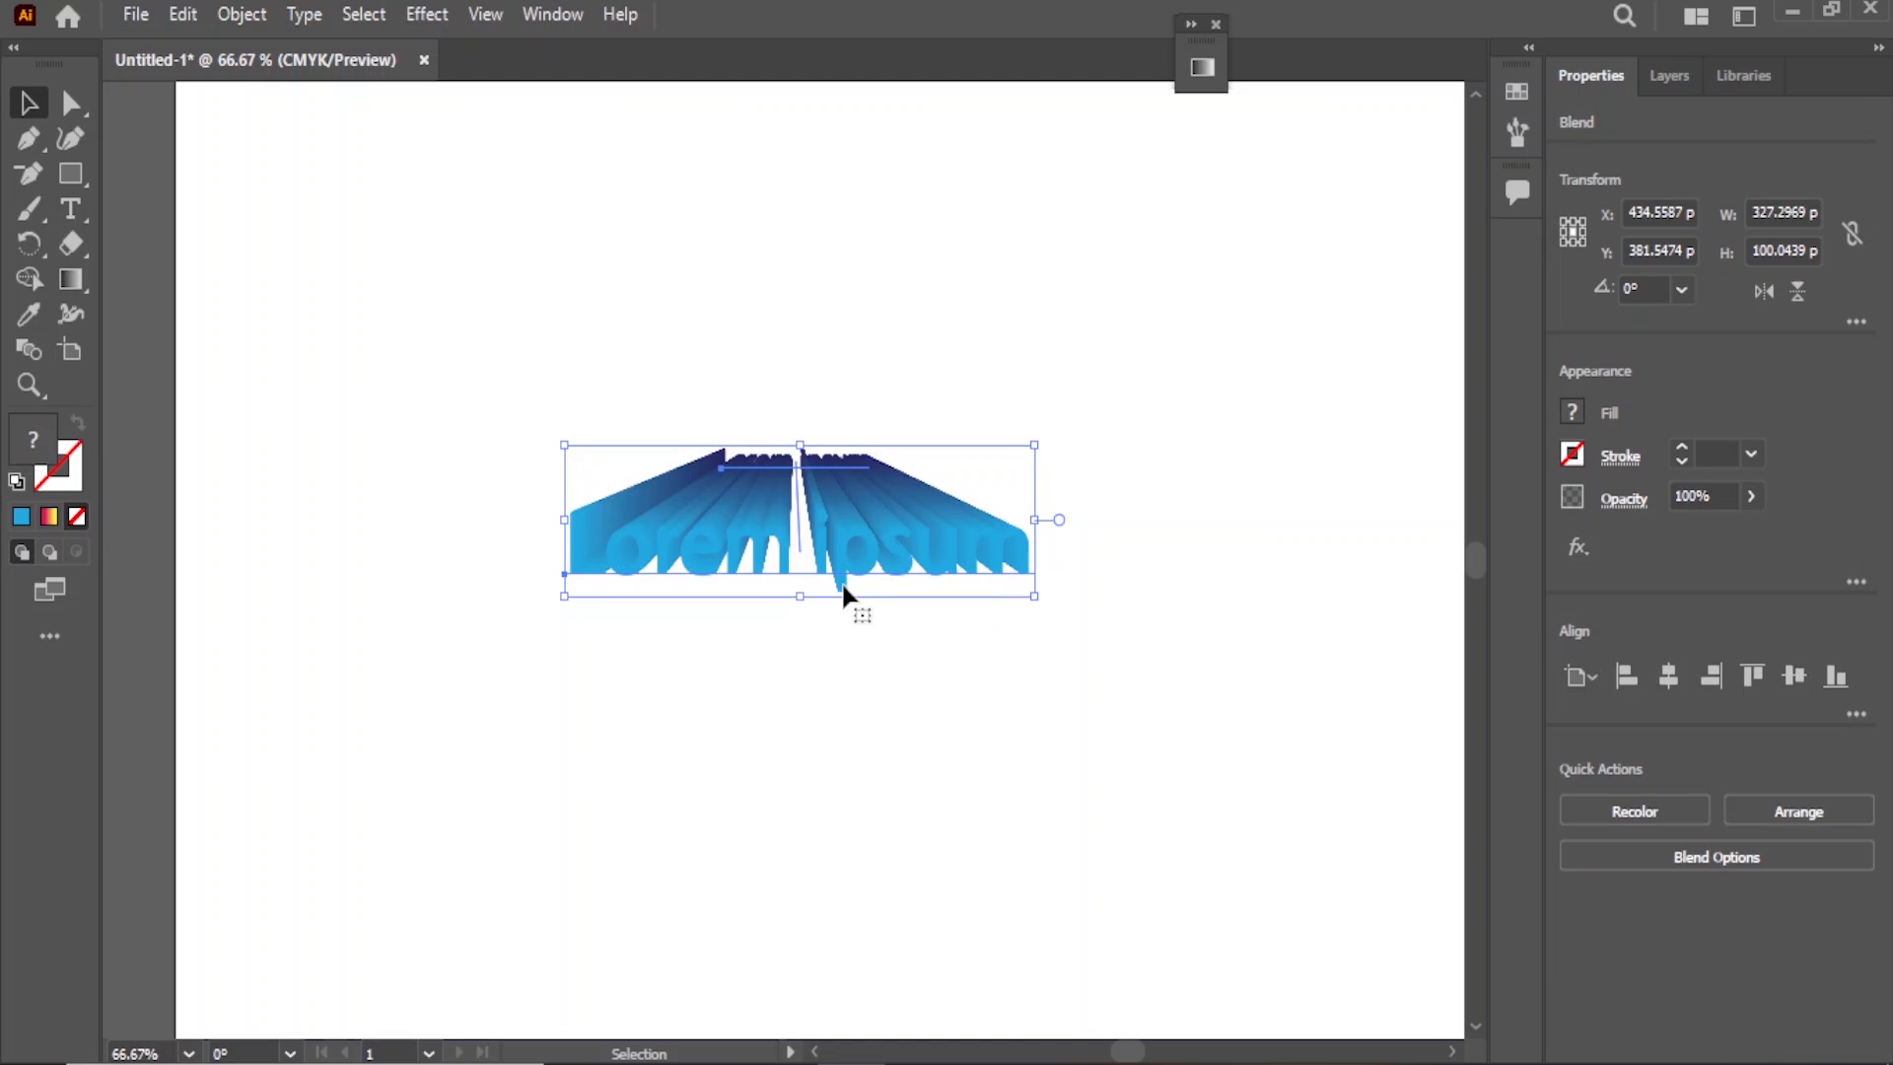
- Move the text blend slightly left and up, isolate it, and undo the rotation of its large front text
{"action": "left_click", "coordinate": [841, 655]}
{"action": "left_click_drag", "start_coordinate": [843, 591], "coordinate": [719, 585]}
{"action": "double_click", "coordinate": [824, 557]}
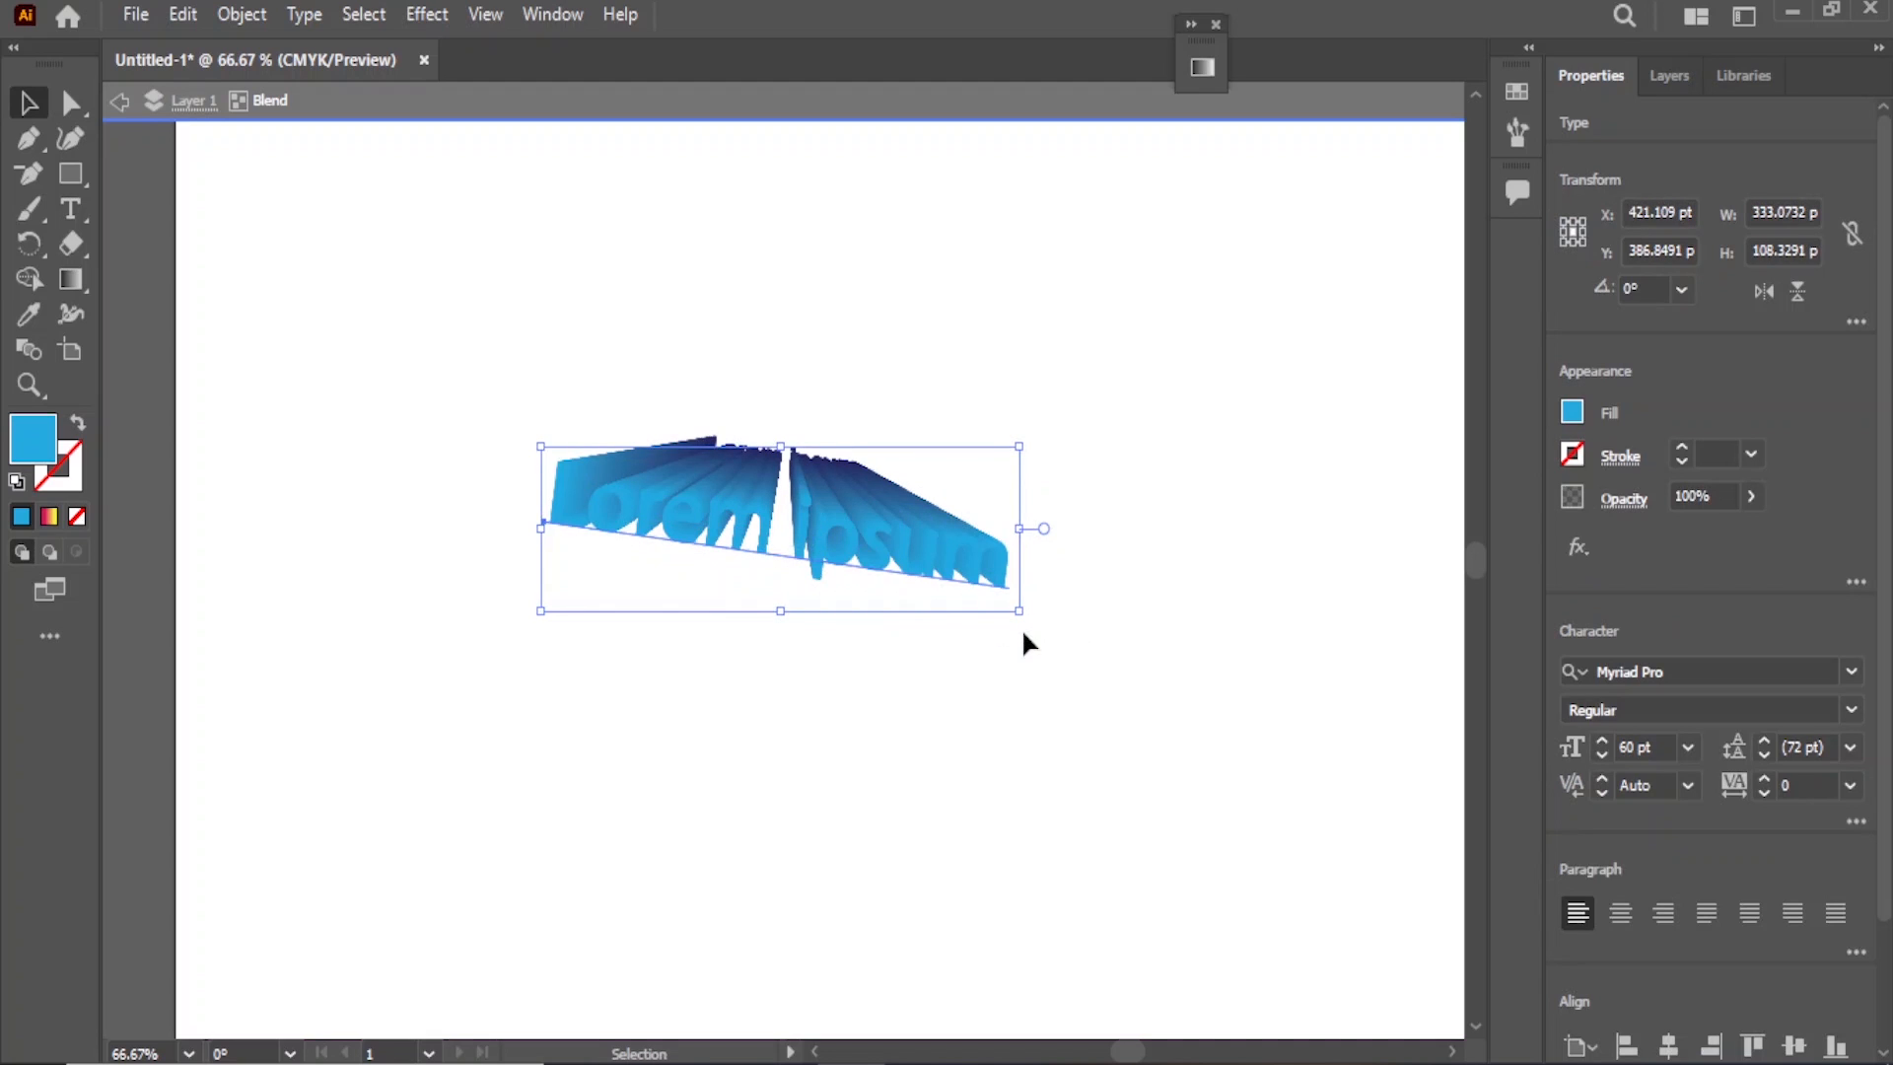
{"action": "key", "text": "ctrl+z"}
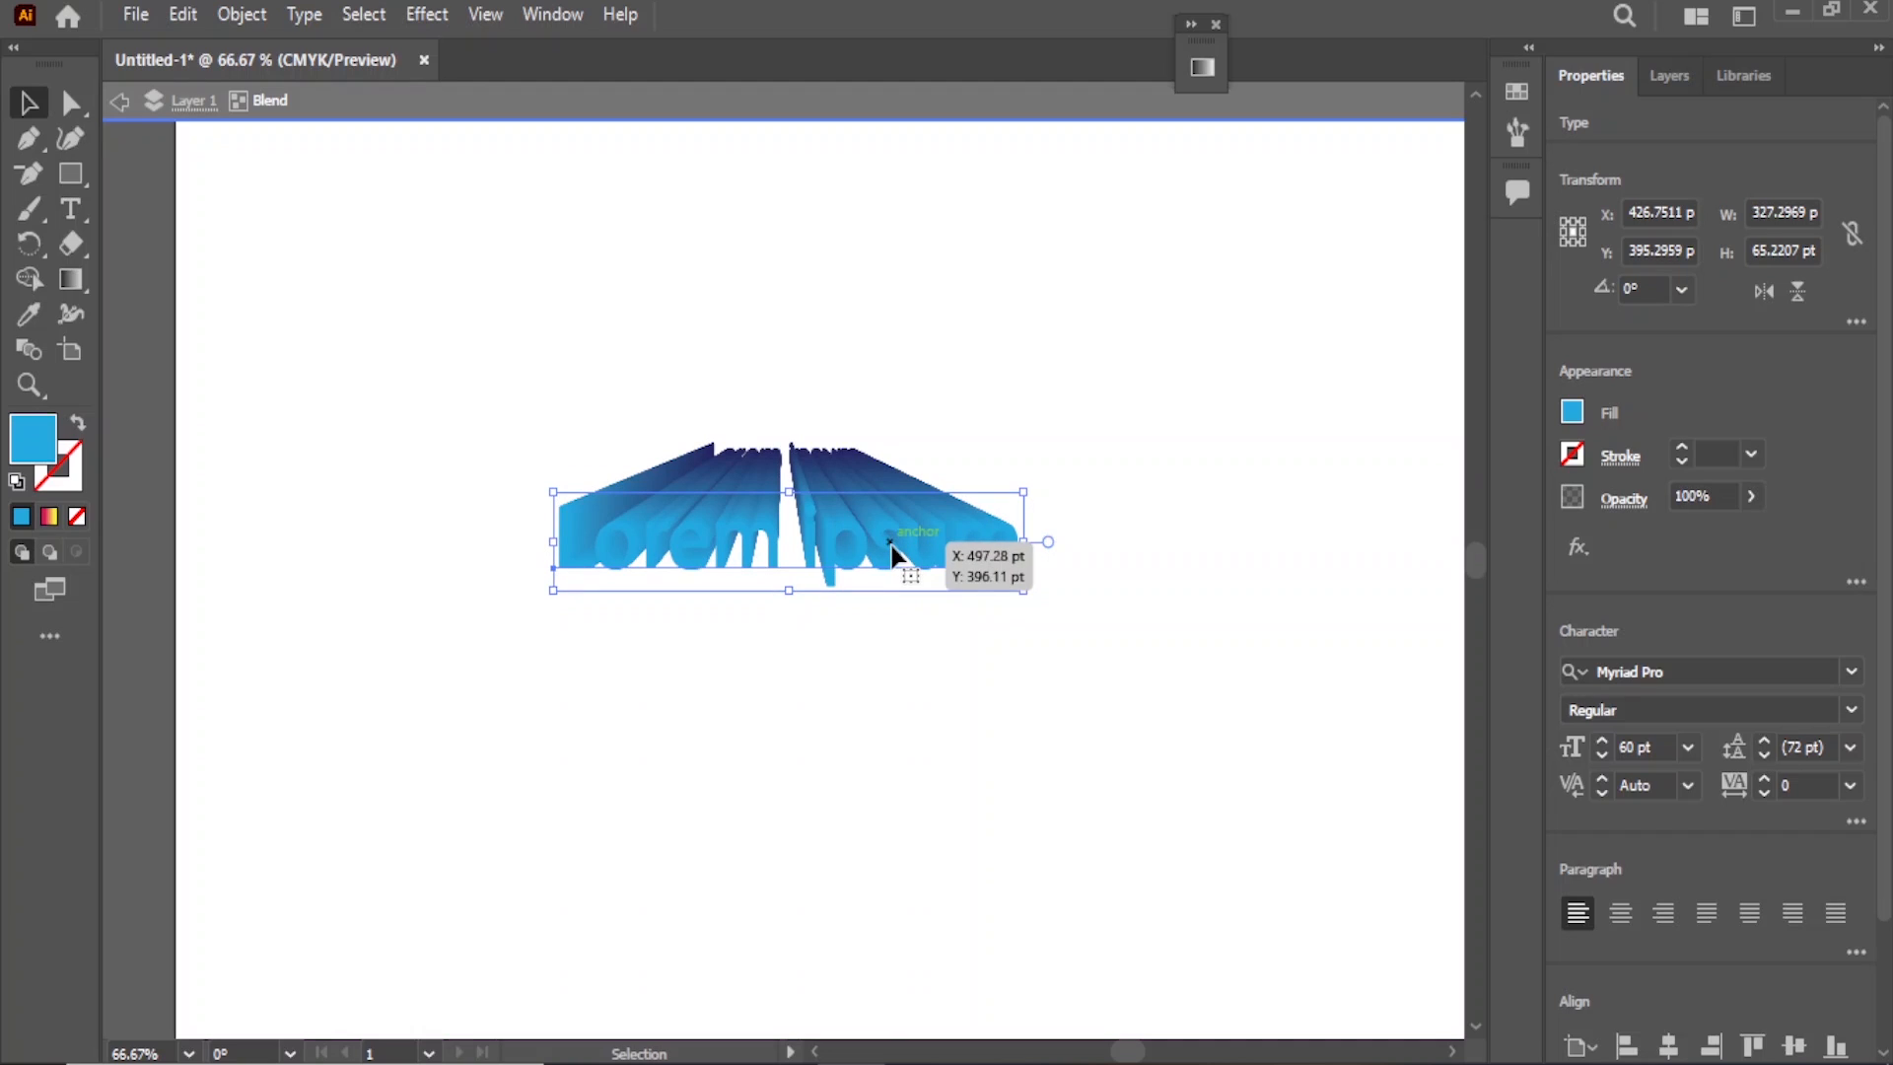
- Try to recolour the blend's large front text with the pale blue #def6ff
{"action": "key", "text": "t"}
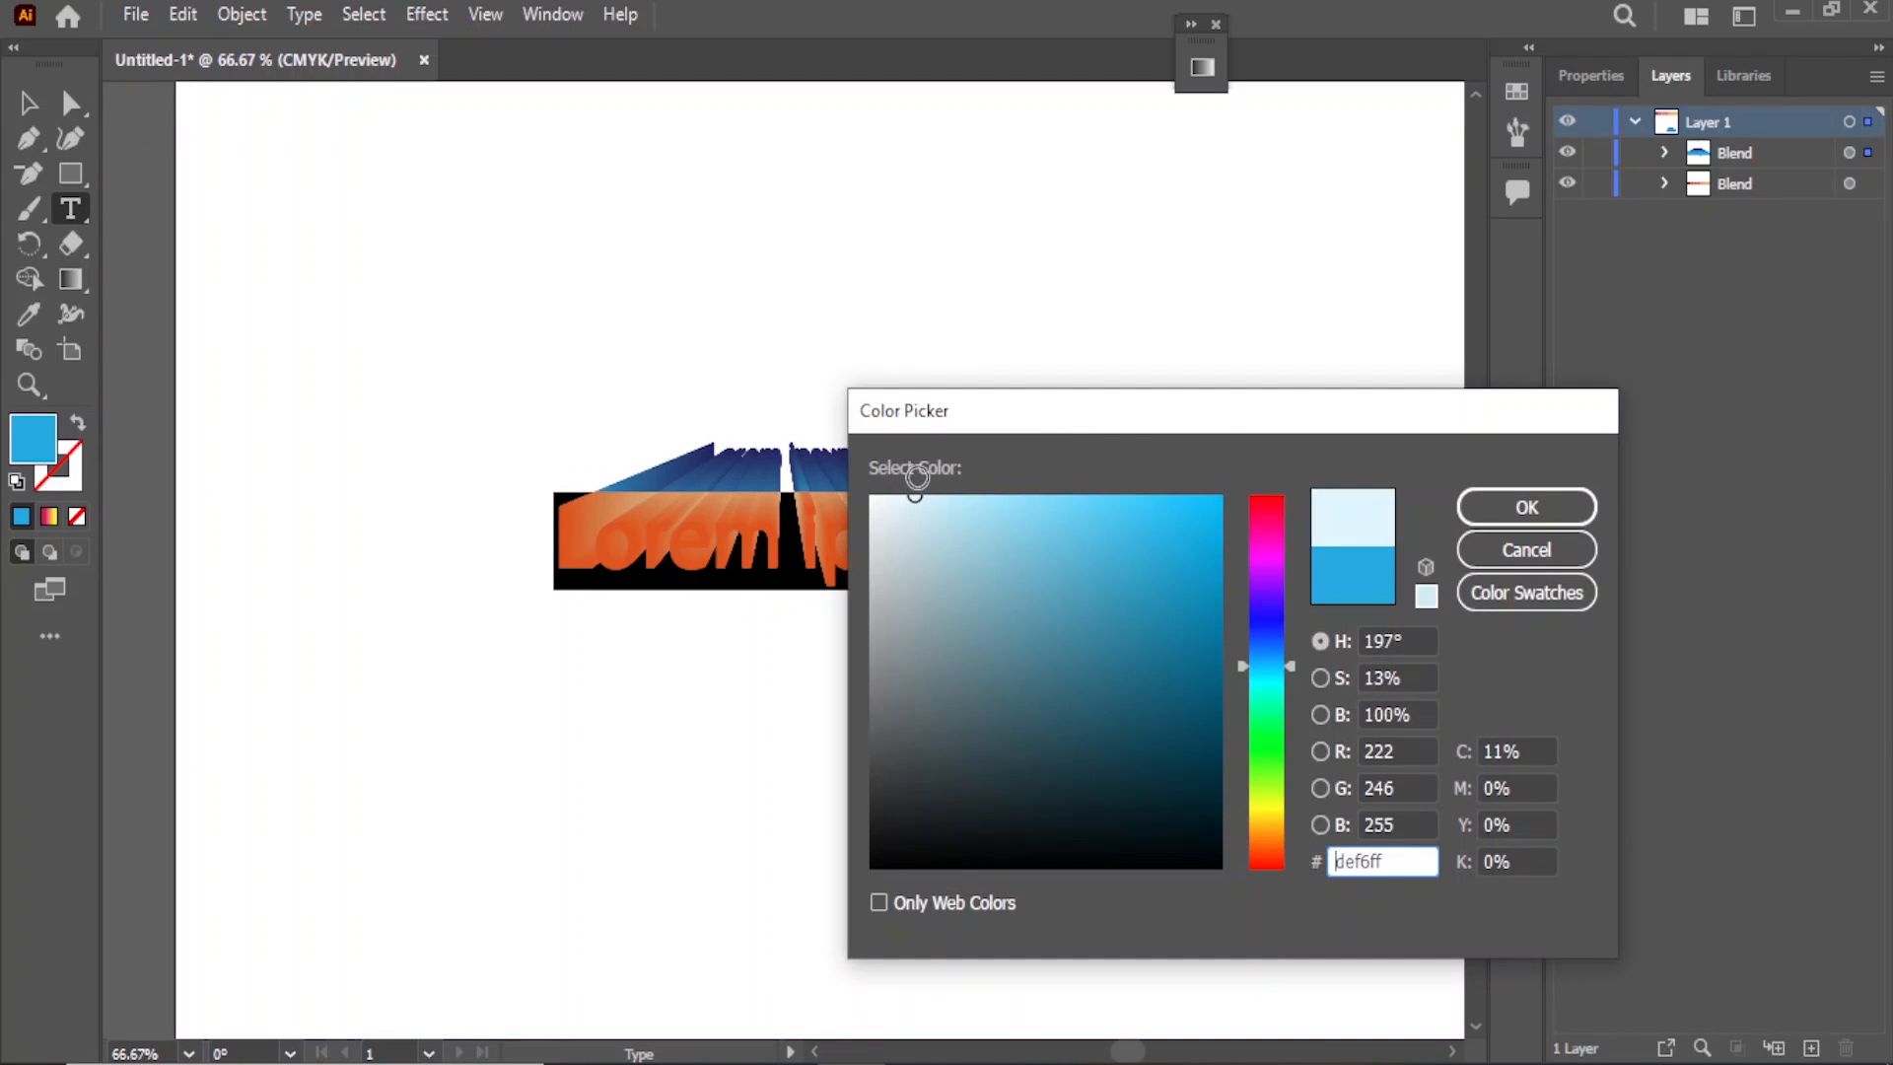
{"action": "left_click", "coordinate": [1518, 506]}
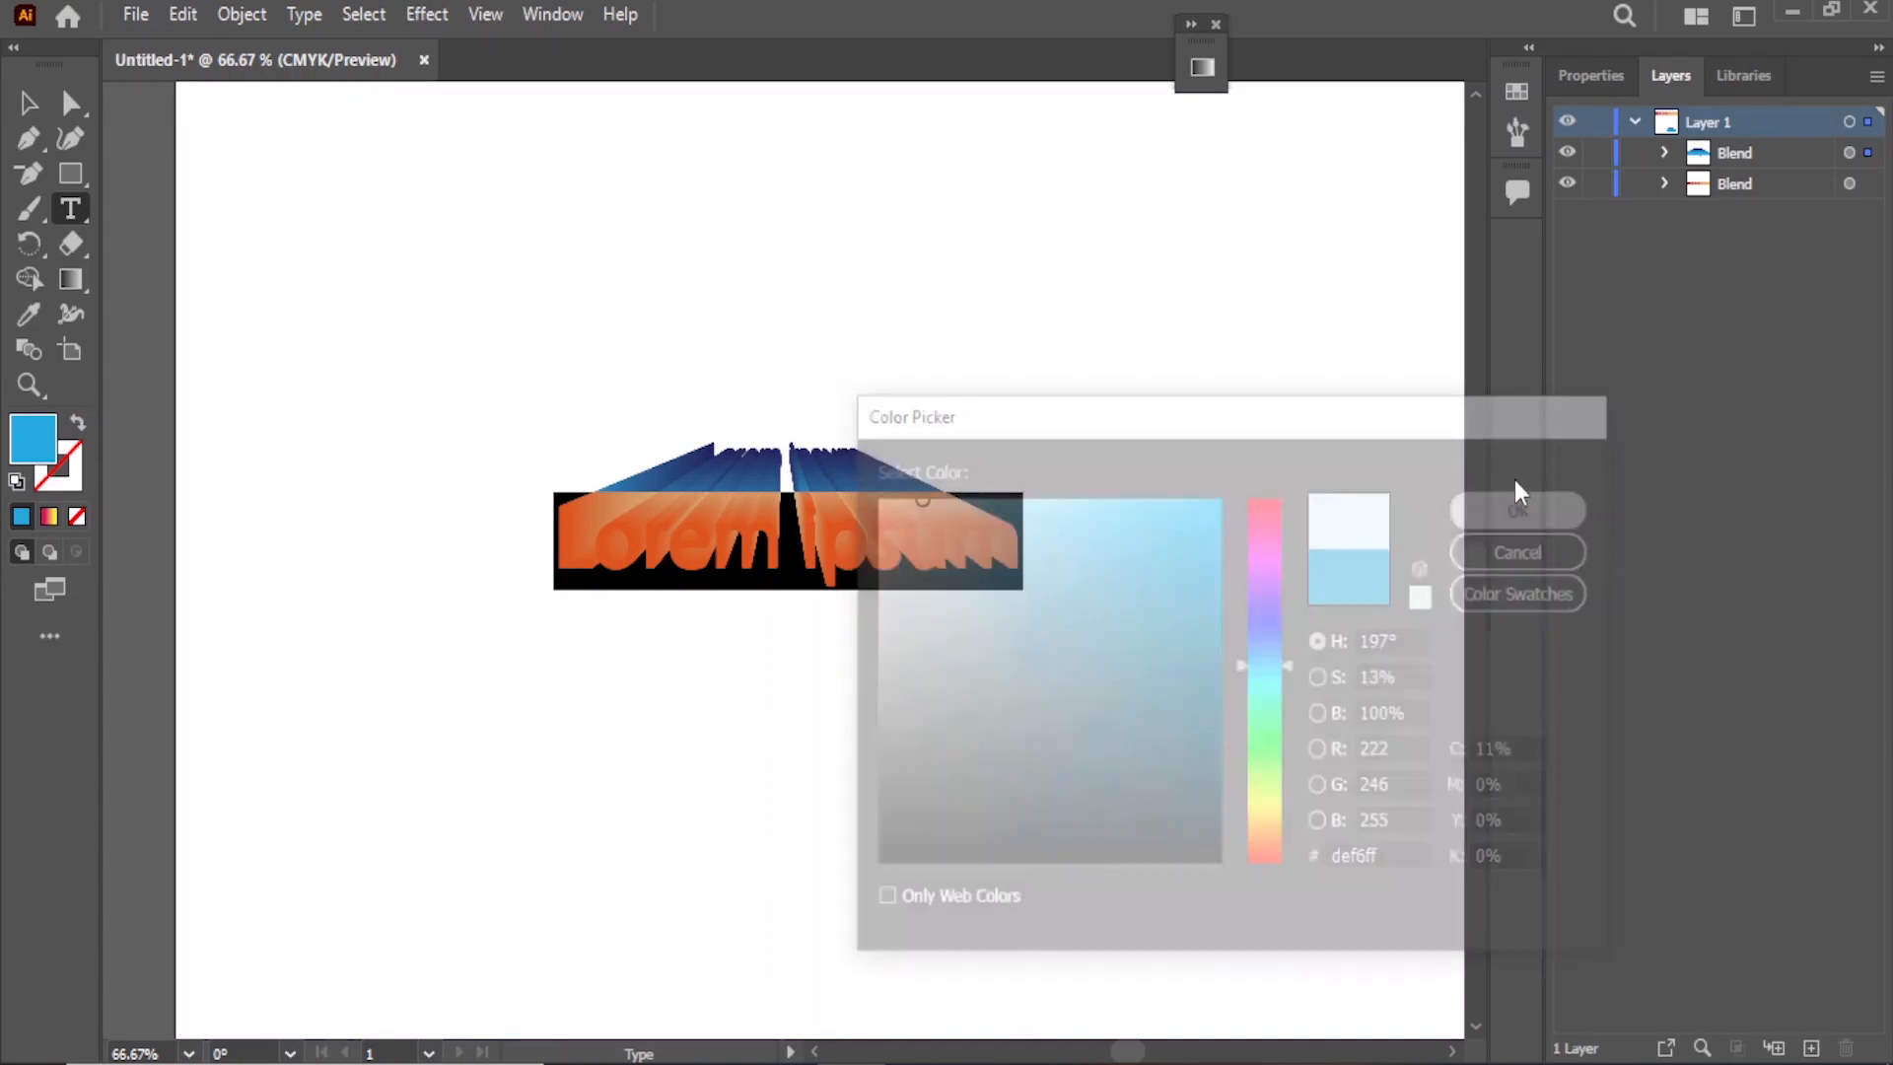
{"action": "left_click", "coordinate": [26, 108]}
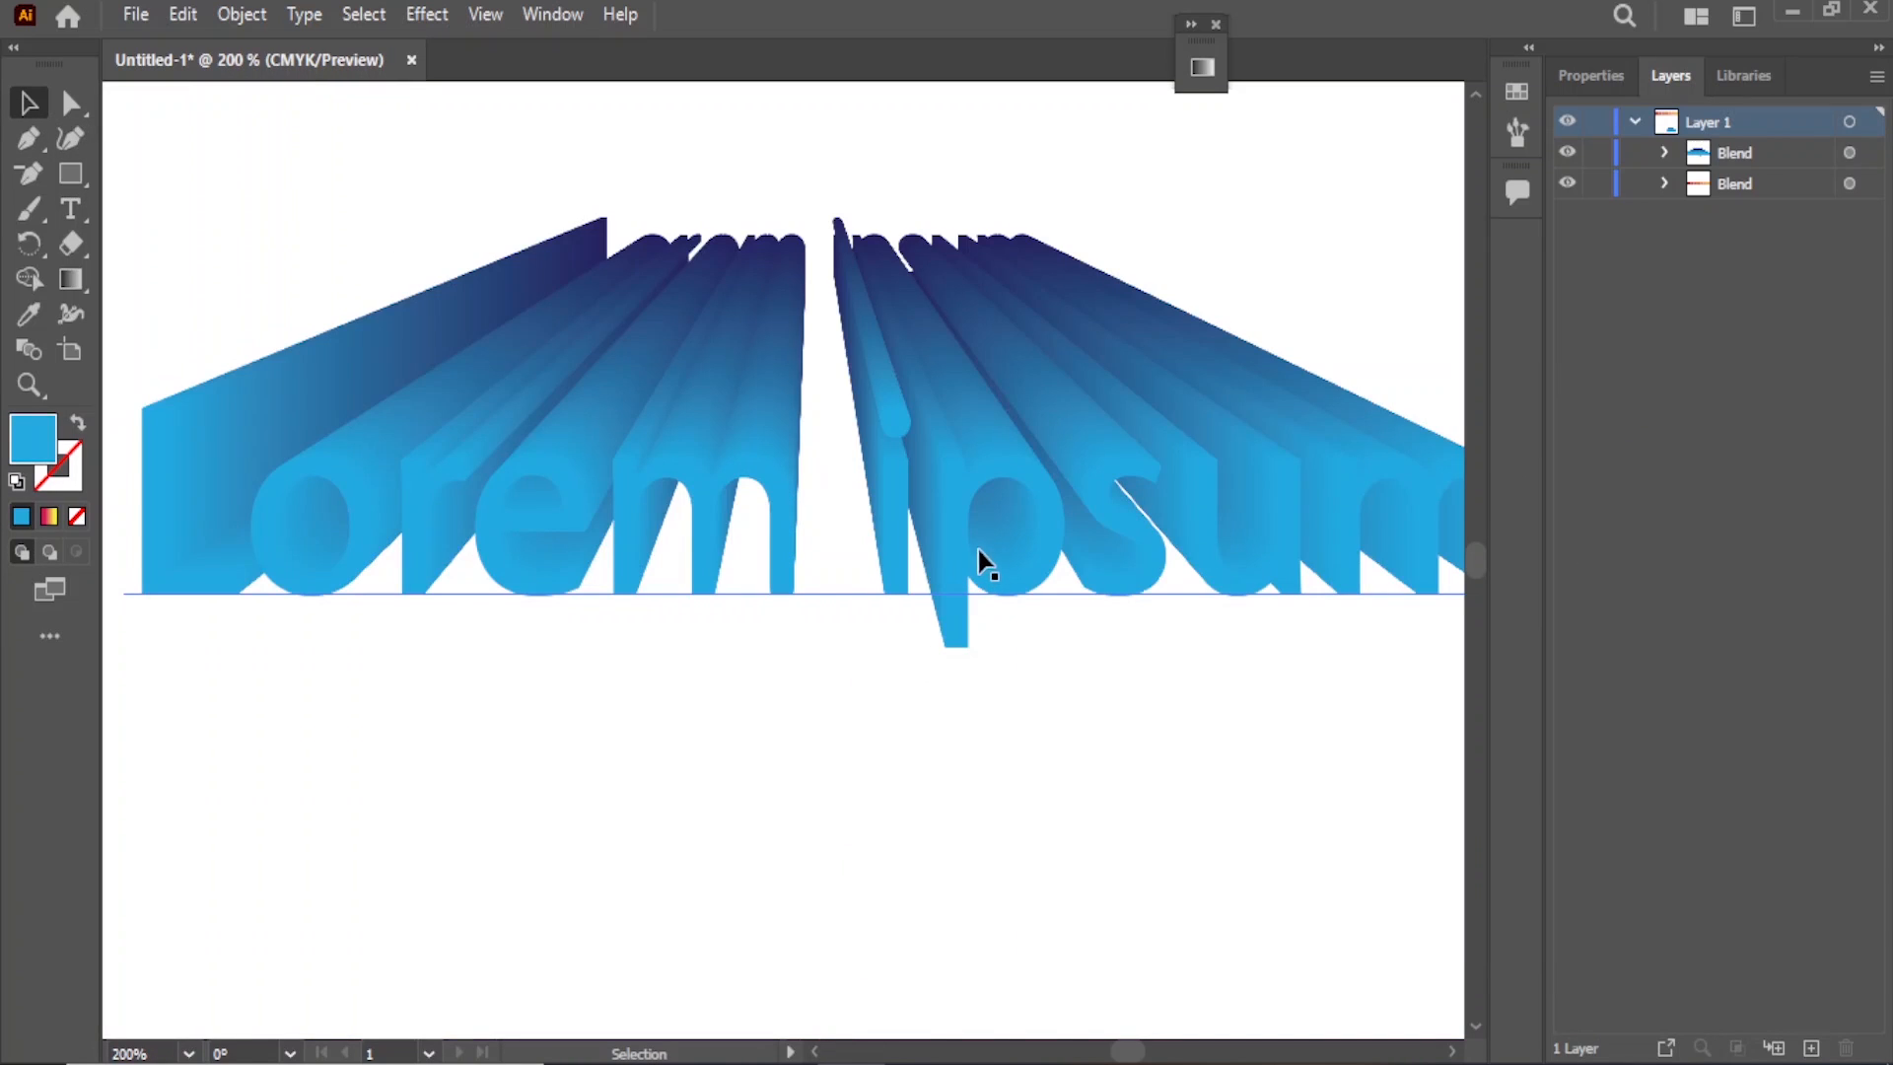
- Select the whole text blend and move it slightly left and up
{"action": "left_click_drag", "start_coordinate": [881, 496], "coordinate": [919, 501]}
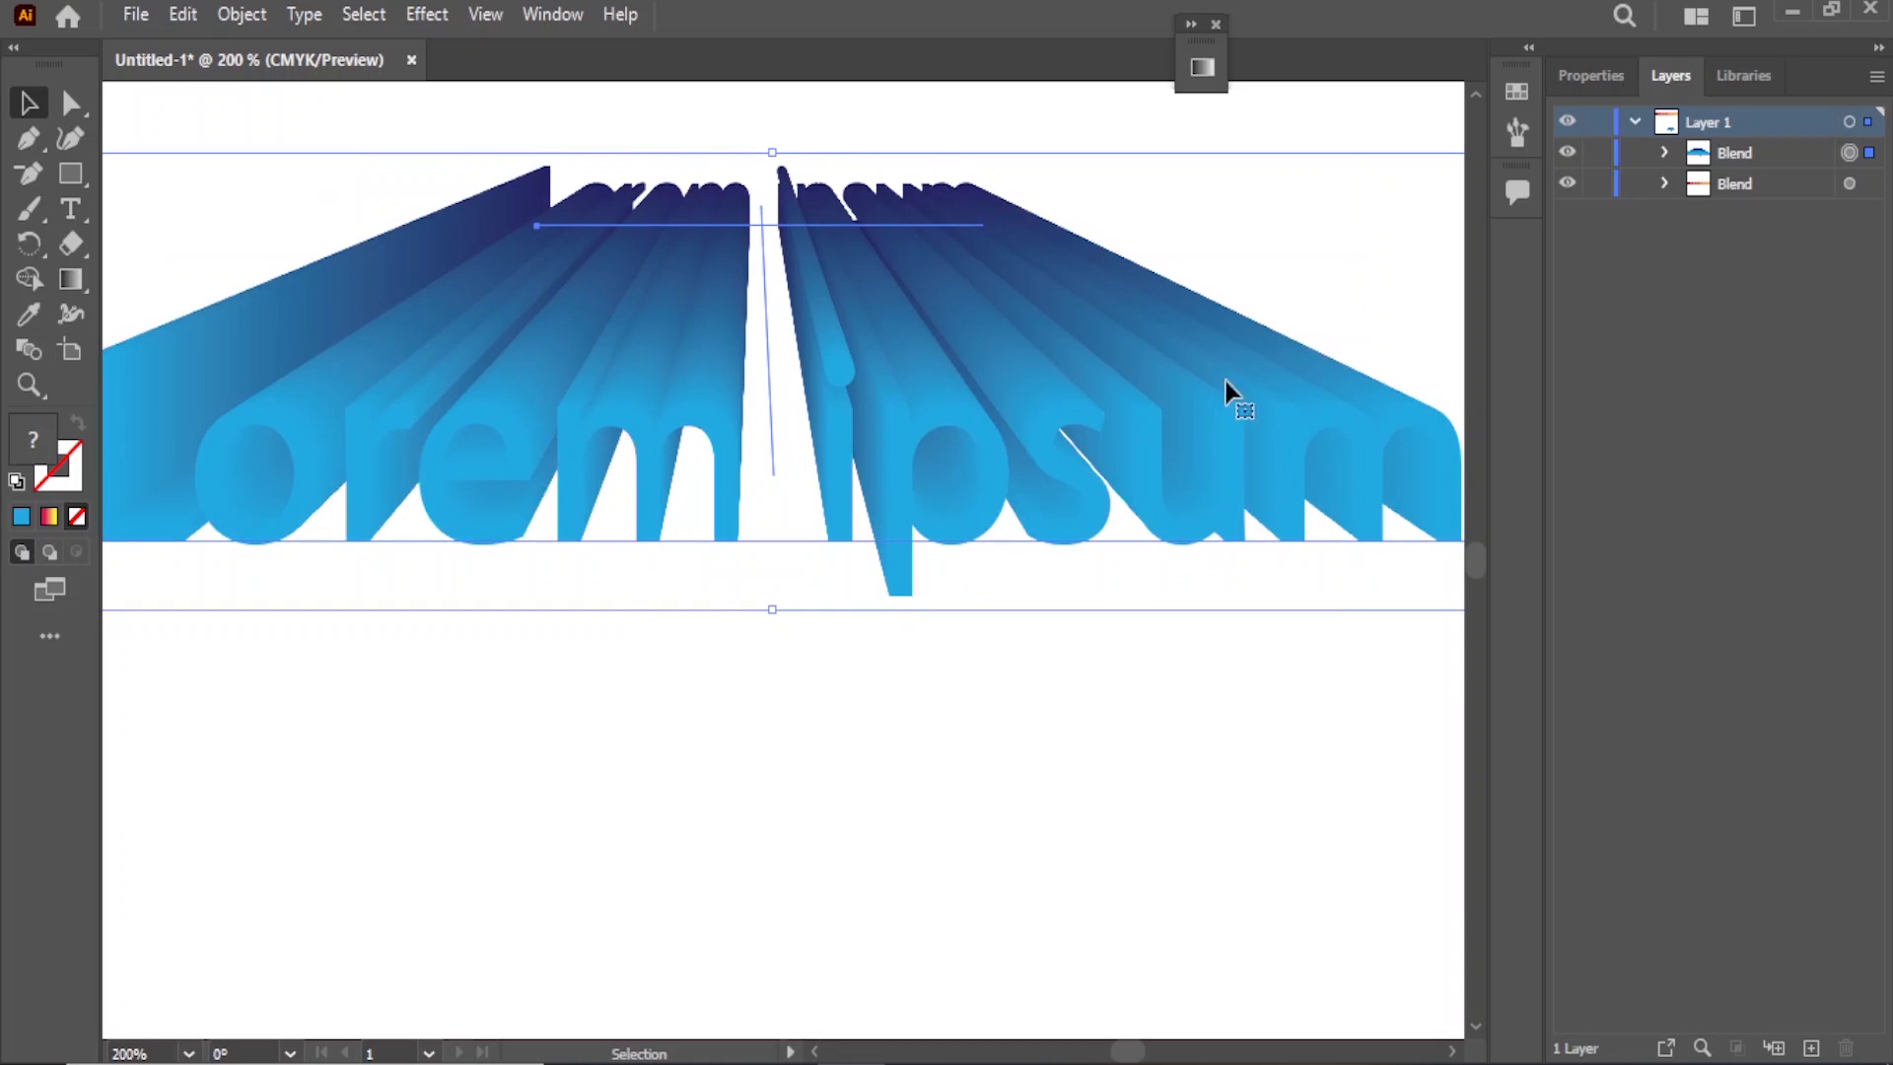